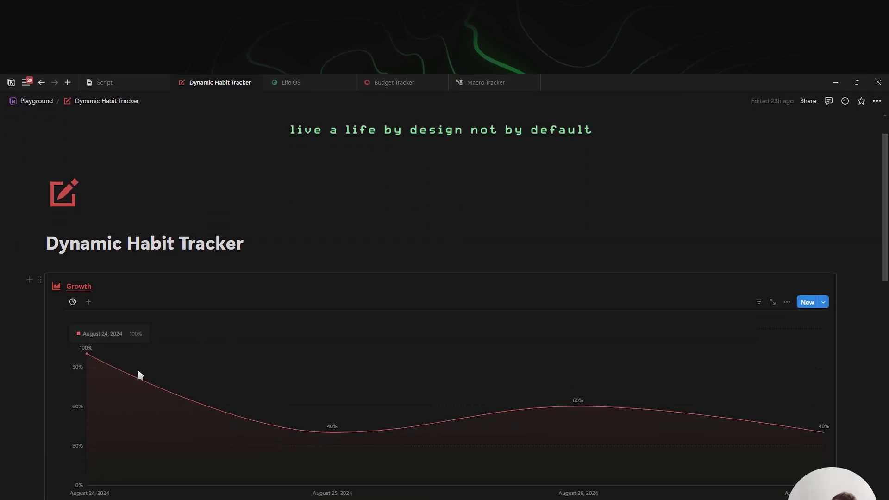
# - Review the Macro Tracker chart and the income and expenses charts in the Budget Tracker overview
pyautogui.click(486, 411)
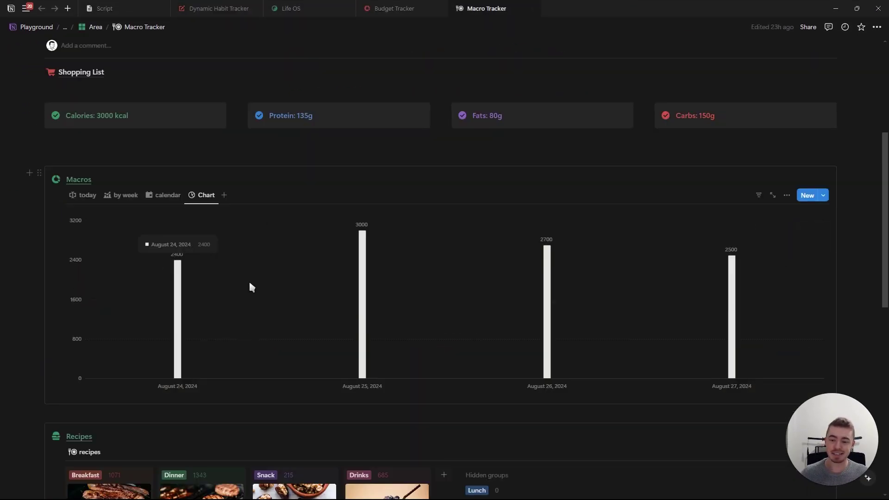
pyautogui.click(404, 9)
pyautogui.scroll(-4, 352, 158)
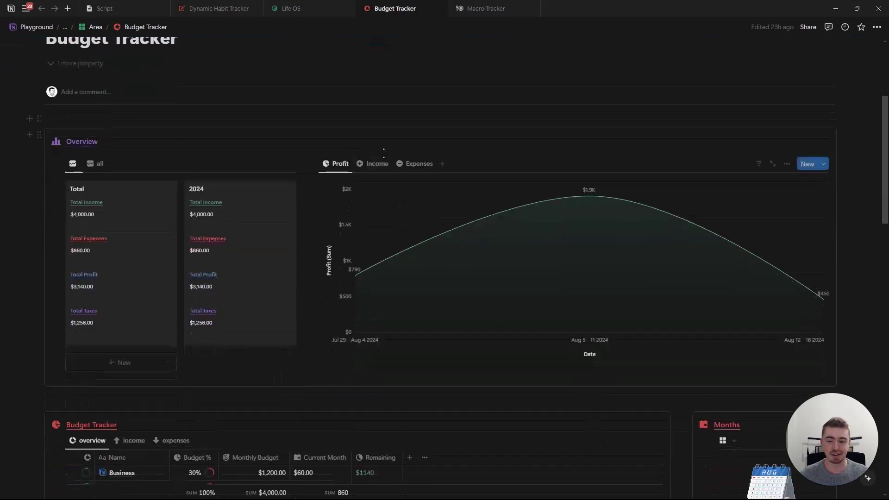
pyautogui.click(377, 164)
pyautogui.click(416, 165)
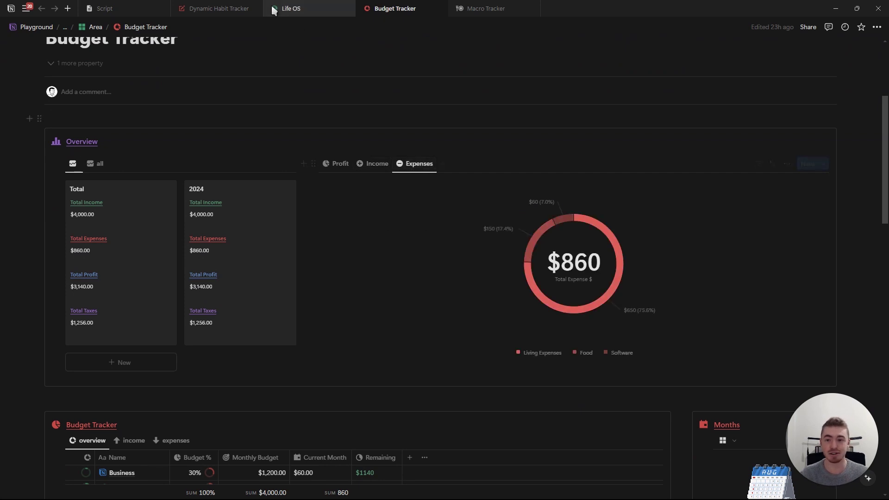
# - Go to the Life OS page and switch the daily habits donut chart to bad habits
pyautogui.click(291, 8)
pyautogui.scroll(-10, 276, 178)
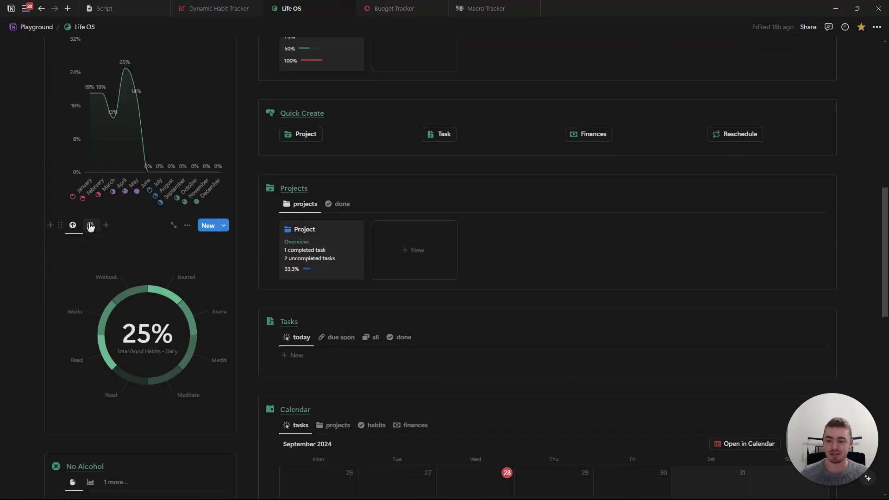
pyautogui.click(90, 225)
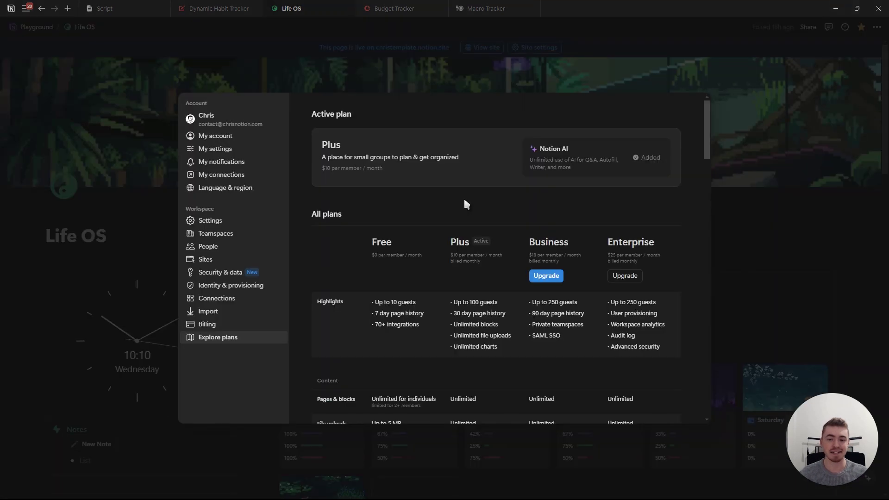
# - Read through the comparison of the Free, Plus, Business and Enterprise plans
pyautogui.scroll(-3, 463, 197)
pyautogui.scroll(-10, 463, 201)
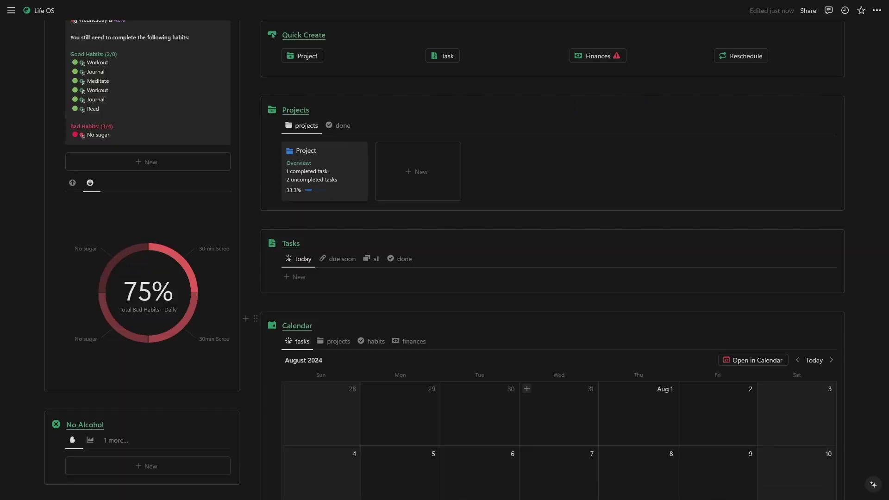
# - View the daily good habits donut chart in Life OS and browse the Life OS Pro page's calendar, projects and tasks
pyautogui.moveTo(184, 260)
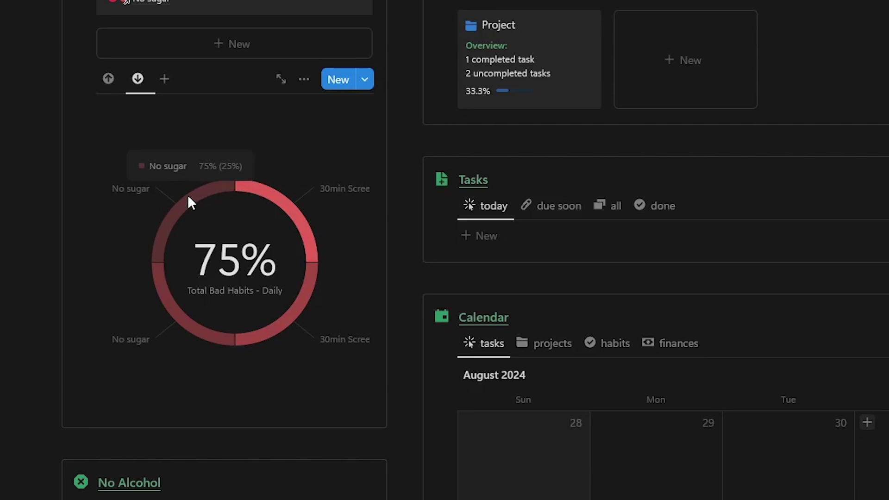
pyautogui.click(105, 82)
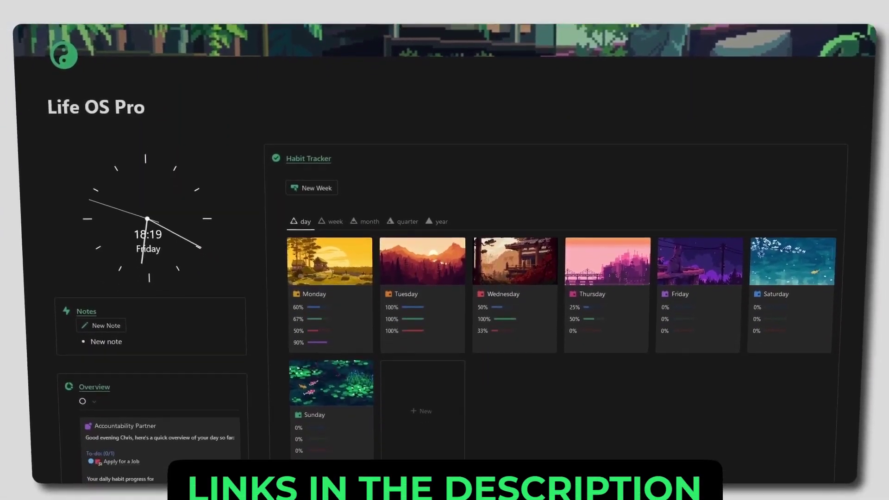
pyautogui.scroll(-20, 445, 259)
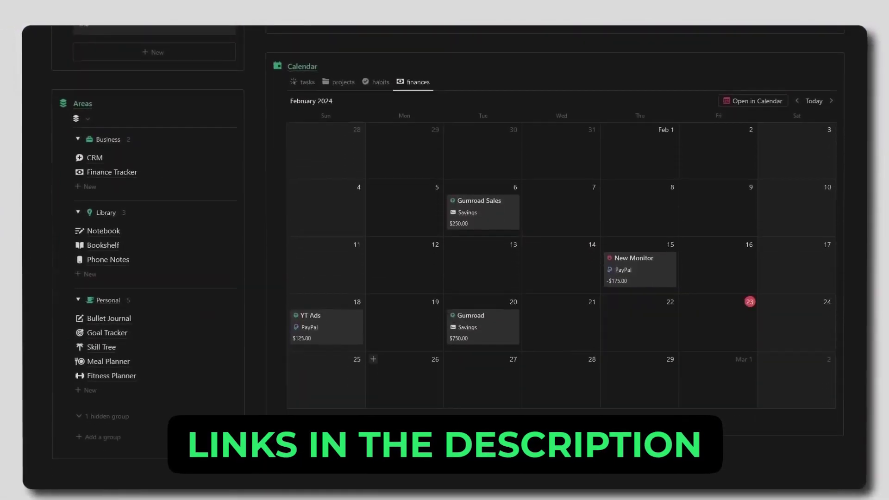
pyautogui.scroll(5, 445, 259)
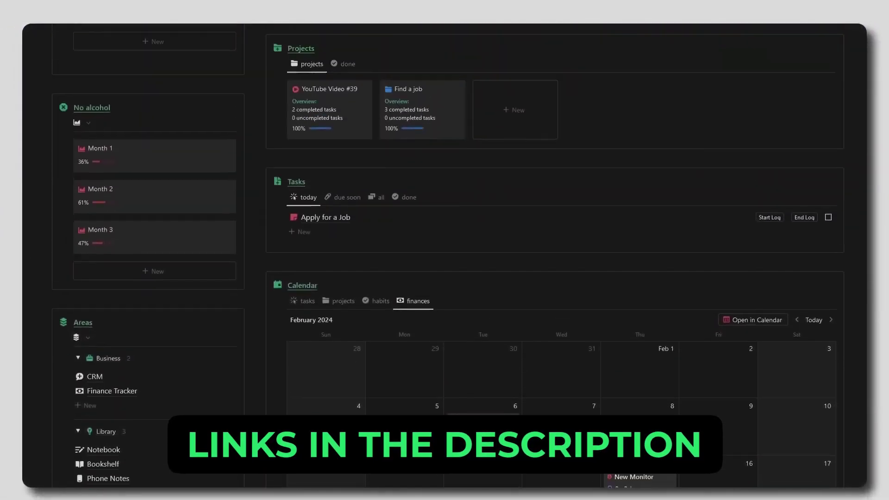
pyautogui.scroll(15, 444, 259)
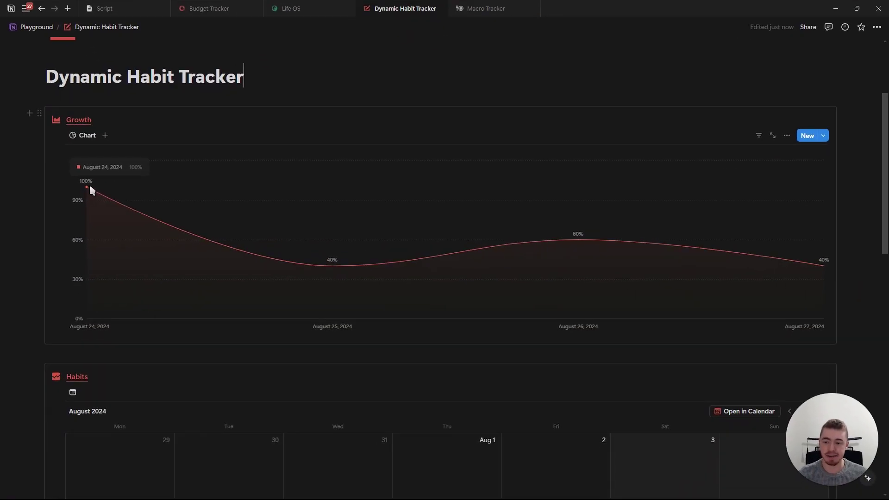
# - Examine the Dynamic Habit Tracker's daily journal calendar, including the August 24 entry, and compare it with the Growth chart
pyautogui.scroll(-4, 320, 320)
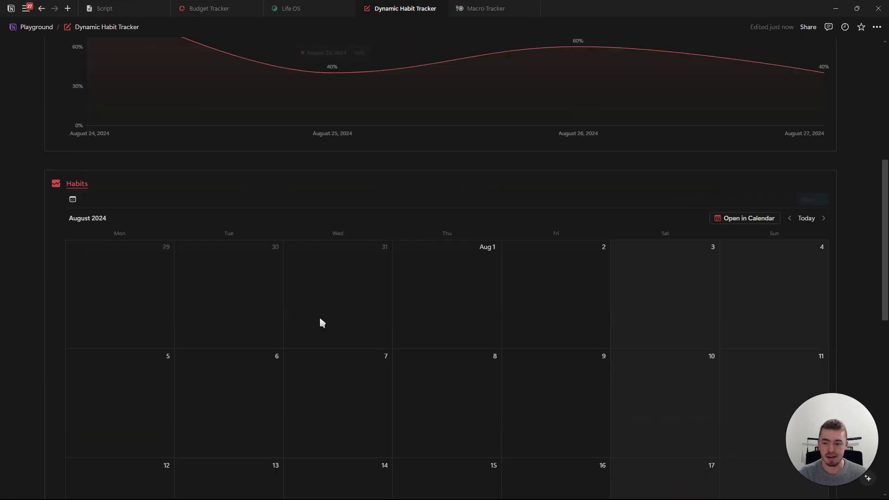
pyautogui.scroll(-9, 320, 320)
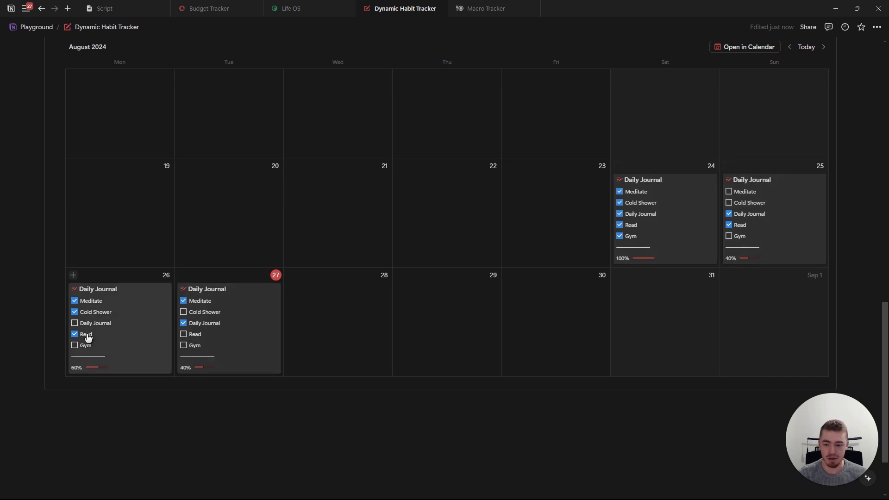
pyautogui.click(621, 192)
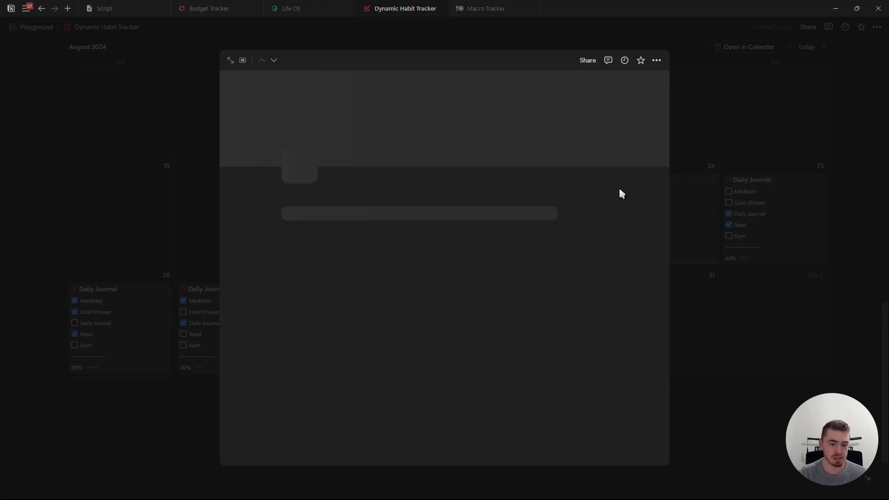
pyautogui.click(673, 188)
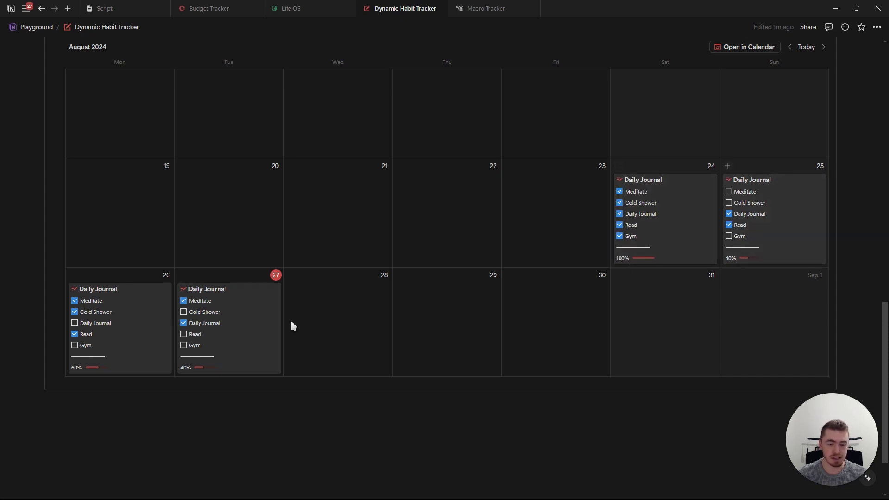
pyautogui.scroll(15, 342, 370)
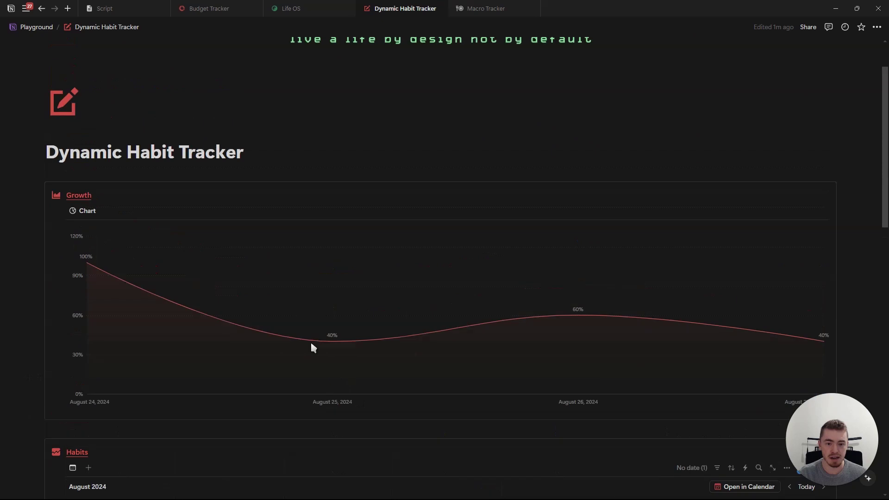
pyautogui.scroll(-2, 104, 289)
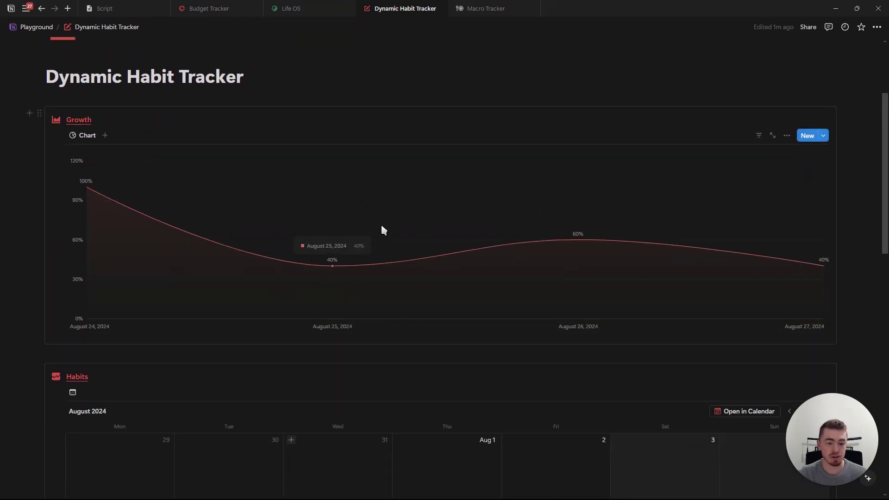
# - Add a chart view to the Habits database and return to its calendar view
pyautogui.scroll(1, 363, 223)
pyautogui.scroll(-6, 318, 212)
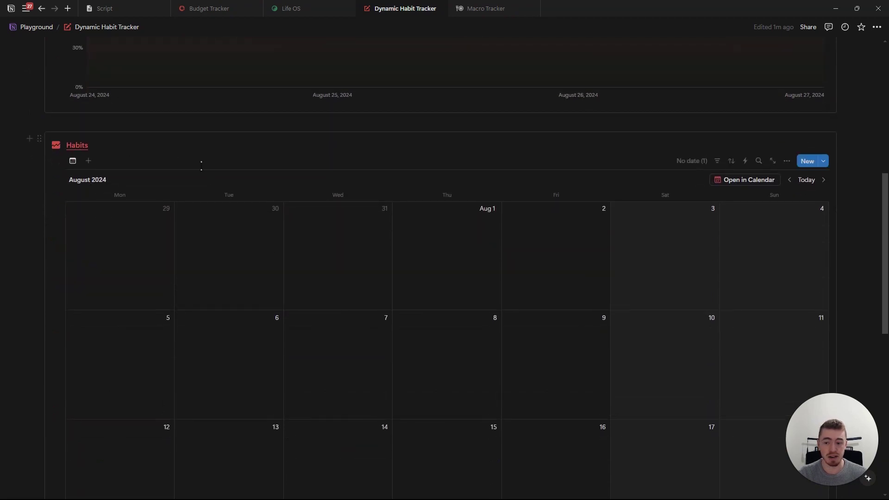
pyautogui.click(88, 162)
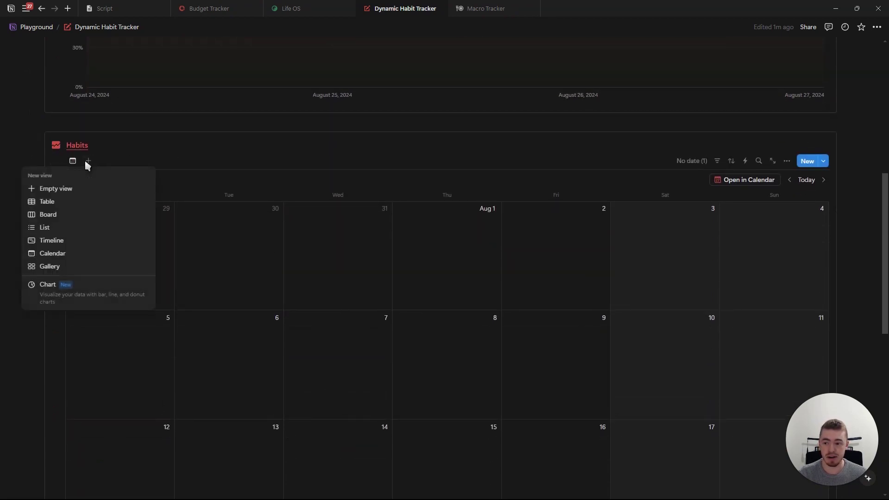
pyautogui.click(70, 296)
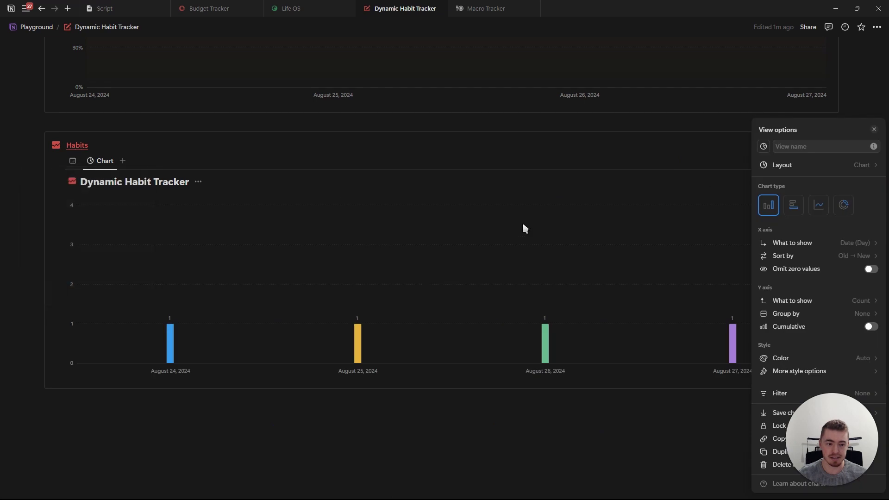
pyautogui.click(875, 132)
pyautogui.click(74, 162)
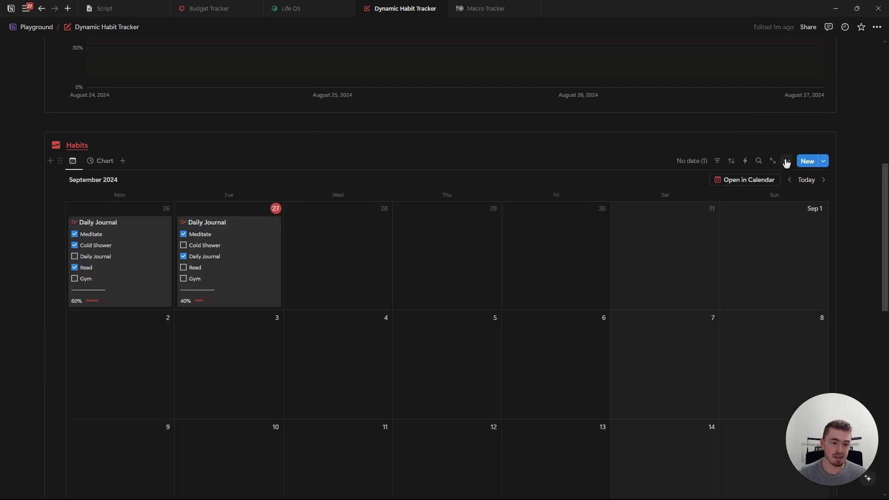
# - Look at the layout choices, including Chart, for the Habits calendar view without changing the layout
pyautogui.click(787, 162)
pyautogui.click(789, 216)
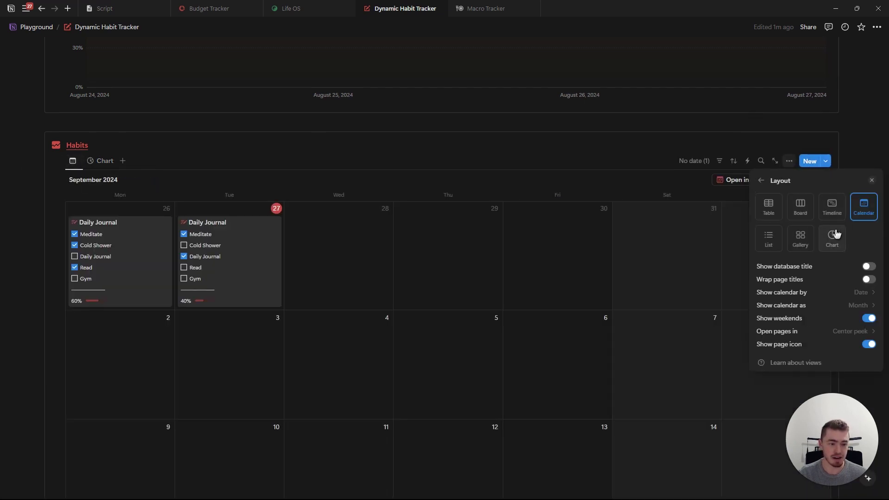
pyautogui.click(871, 180)
# - Insert a line chart block under the page title, linked to the existing Dynamic Habit Tracker database
pyautogui.scroll(8, 237, 235)
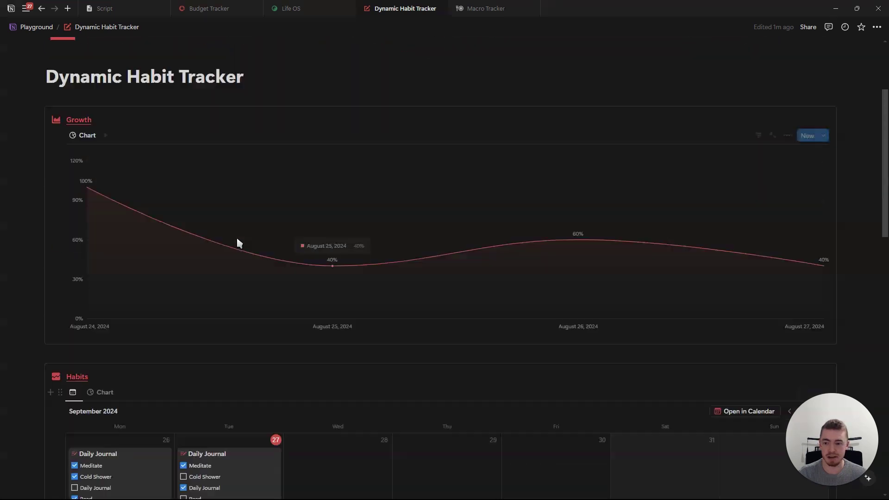
pyautogui.click(283, 222)
pyautogui.press('Return')
pyautogui.write('/')
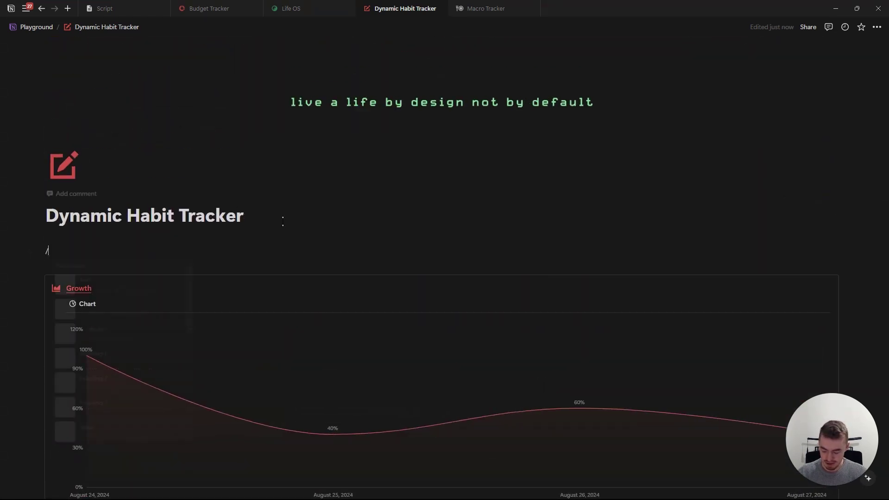
pyautogui.write('chart')
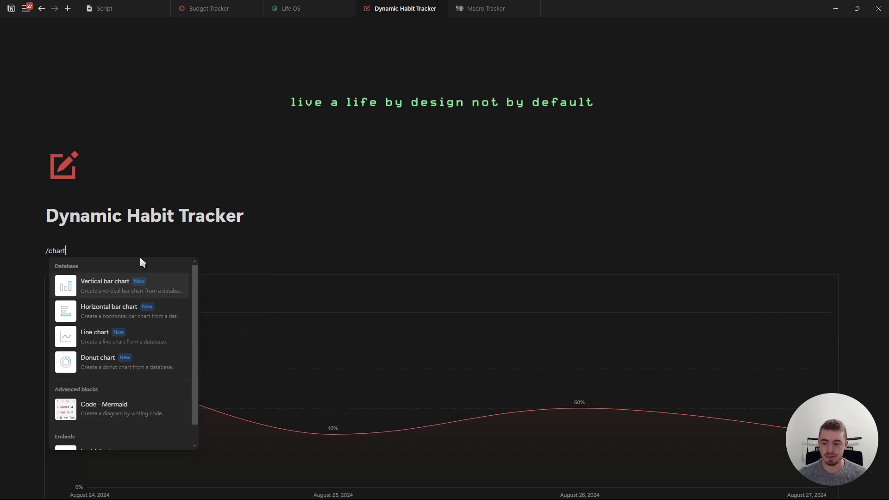
pyautogui.click(136, 340)
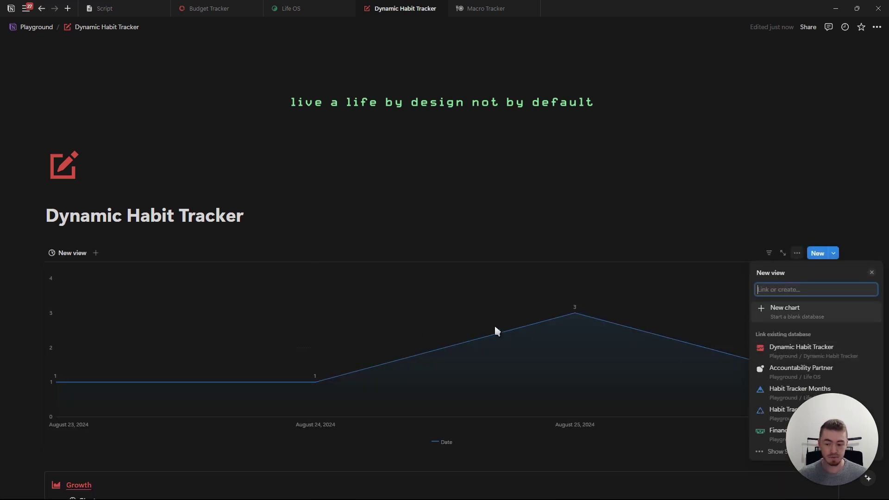
pyautogui.click(805, 353)
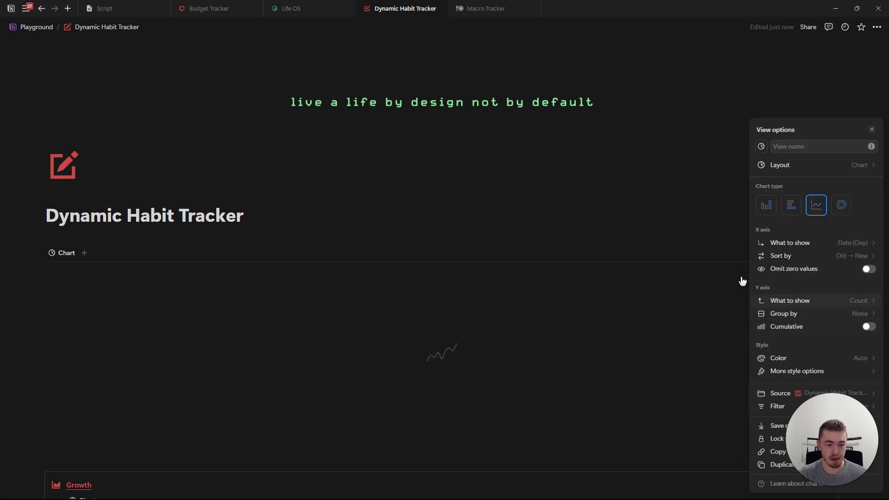
pyautogui.click(873, 133)
# - Try Daily Journal as the new line chart's X axis and set it back to Date by Day
pyautogui.scroll(-5, 393, 185)
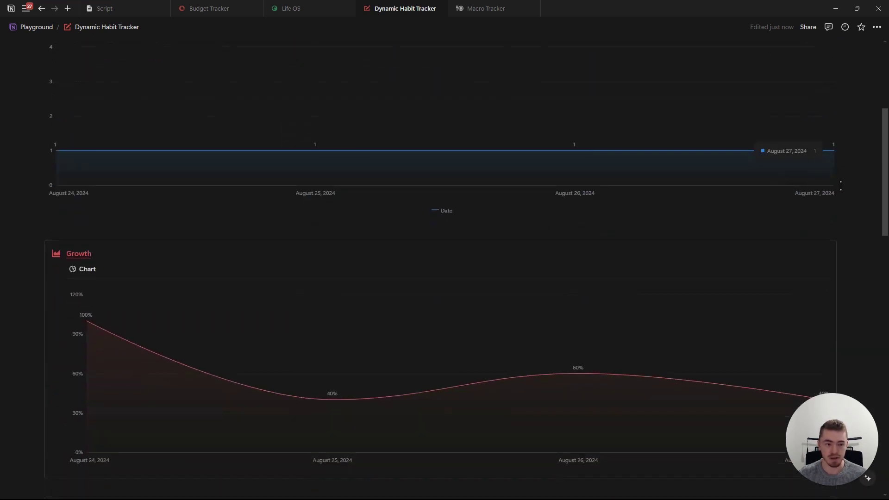
pyautogui.scroll(3, 512, 249)
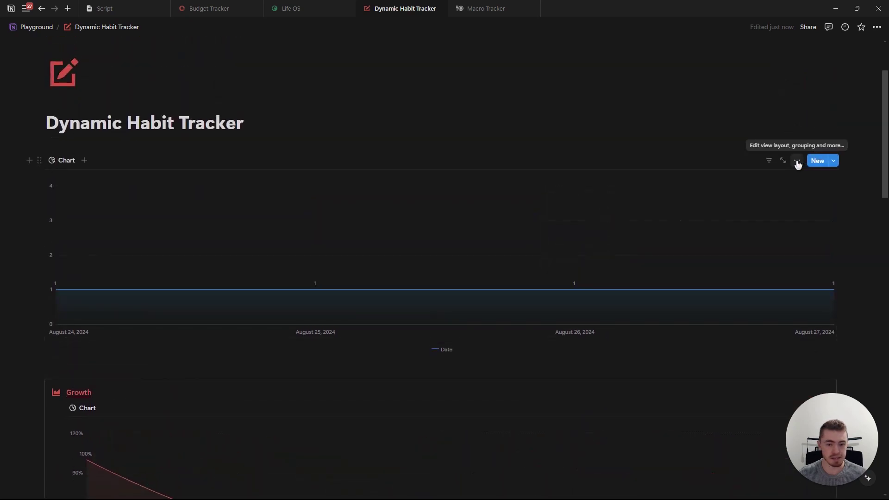
pyautogui.click(797, 160)
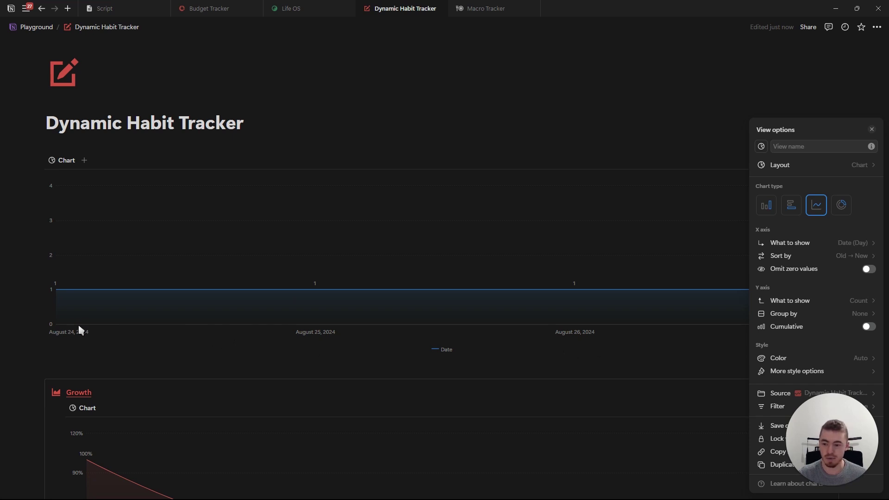
pyautogui.click(815, 244)
pyautogui.moveTo(796, 325)
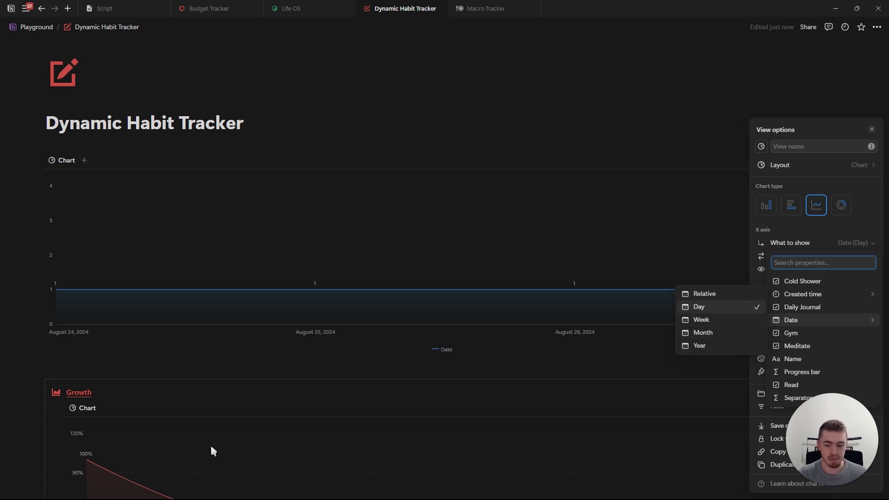
pyautogui.click(830, 308)
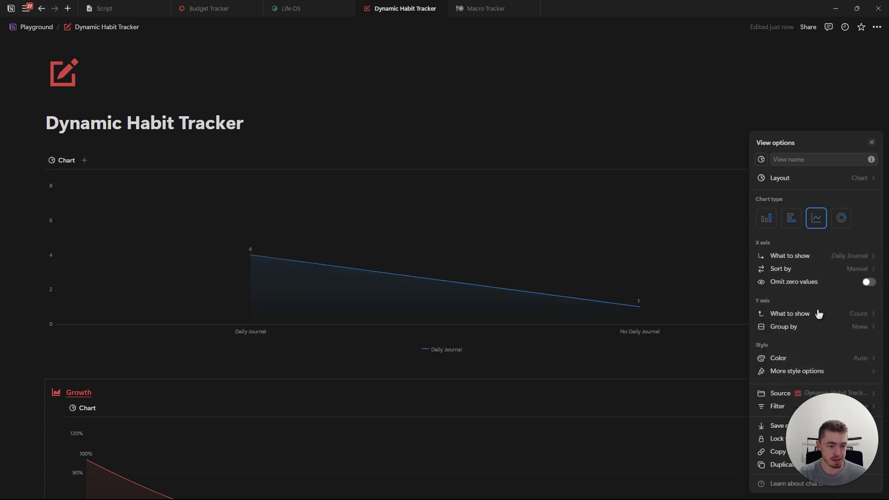
pyautogui.click(832, 257)
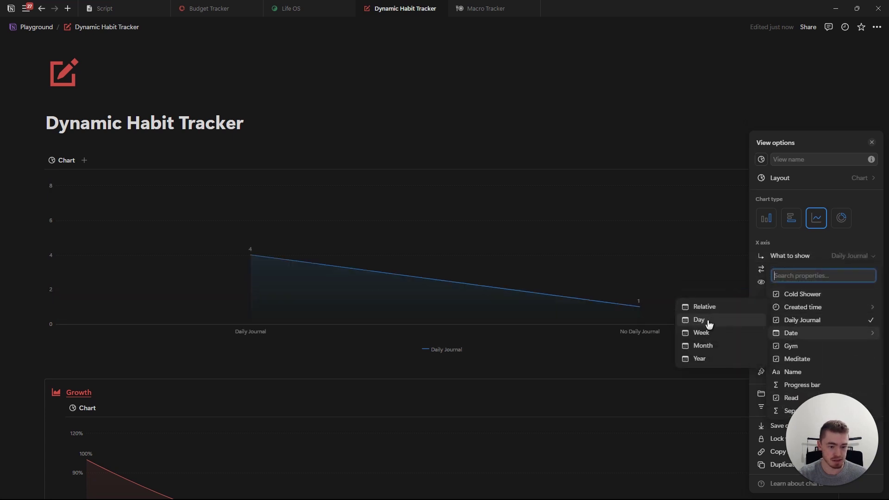
pyautogui.click(685, 320)
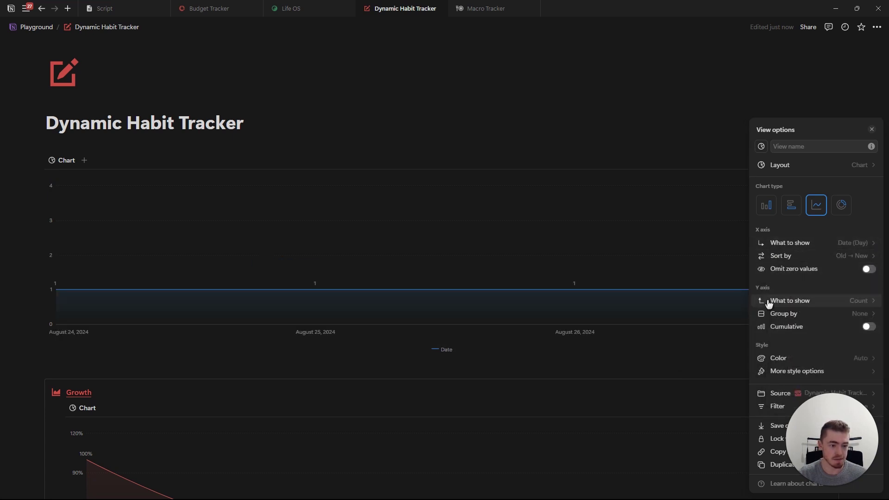
# - Set the new line chart's Y axis to the Sum of Progress bar, close the view options and review the chart
pyautogui.click(816, 304)
pyautogui.moveTo(807, 362)
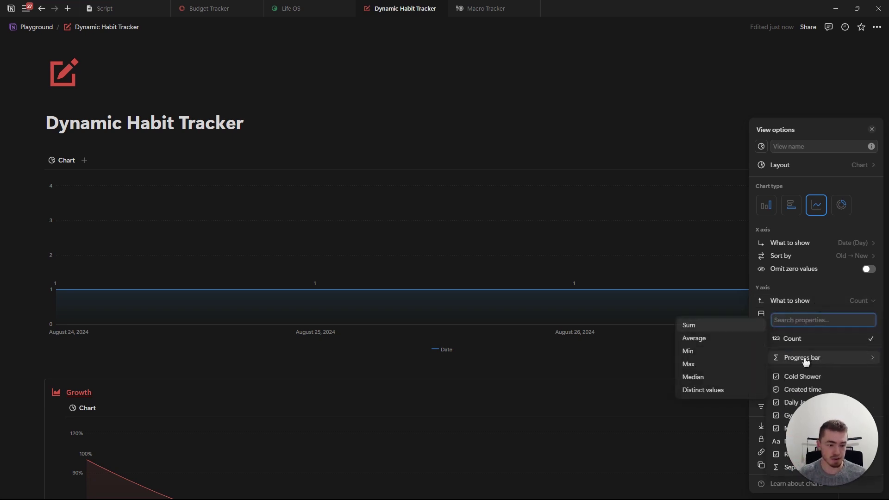
pyautogui.click(699, 329)
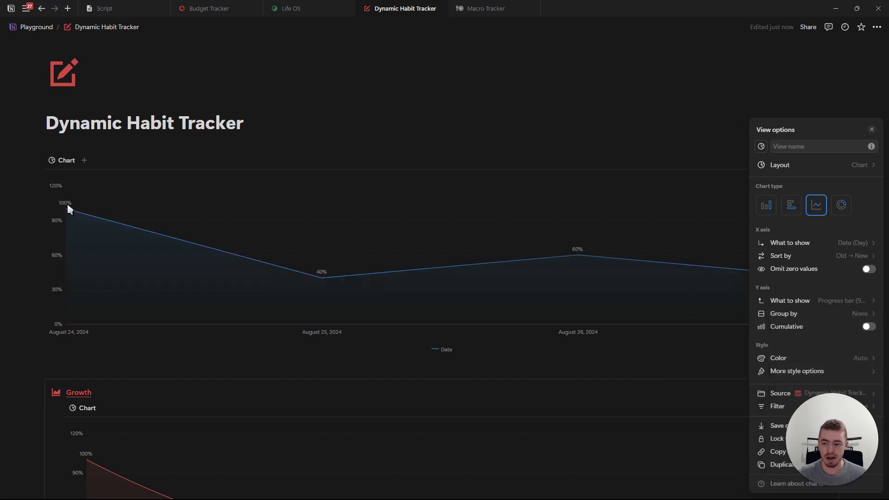
pyautogui.click(873, 130)
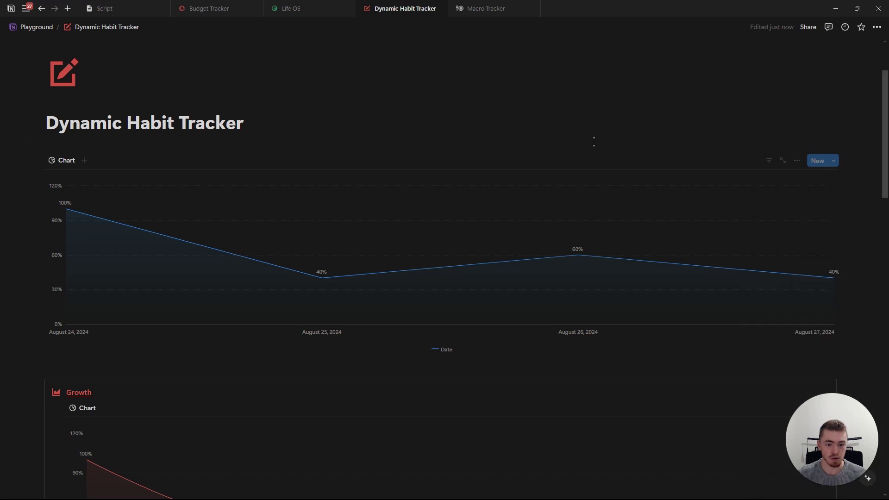
pyautogui.scroll(-4, 408, 206)
pyautogui.scroll(5, 267, 320)
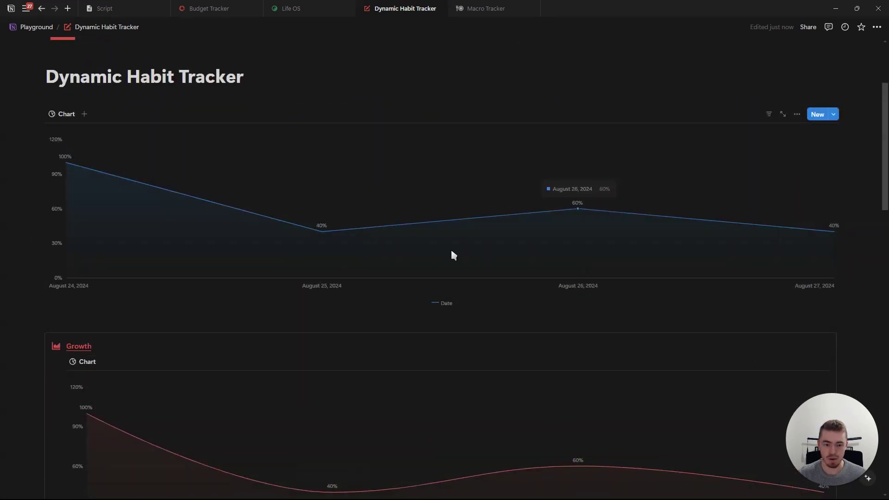
# - Try sorting the chart's X axis New → Old and omitting zero values, restoring Old → New and switching the omission off
pyautogui.click(798, 207)
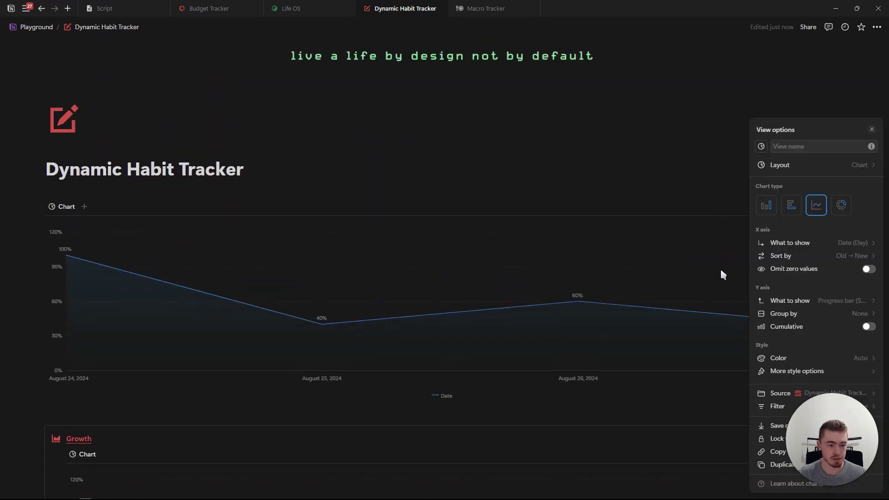
pyautogui.scroll(-3, 706, 296)
pyautogui.click(804, 216)
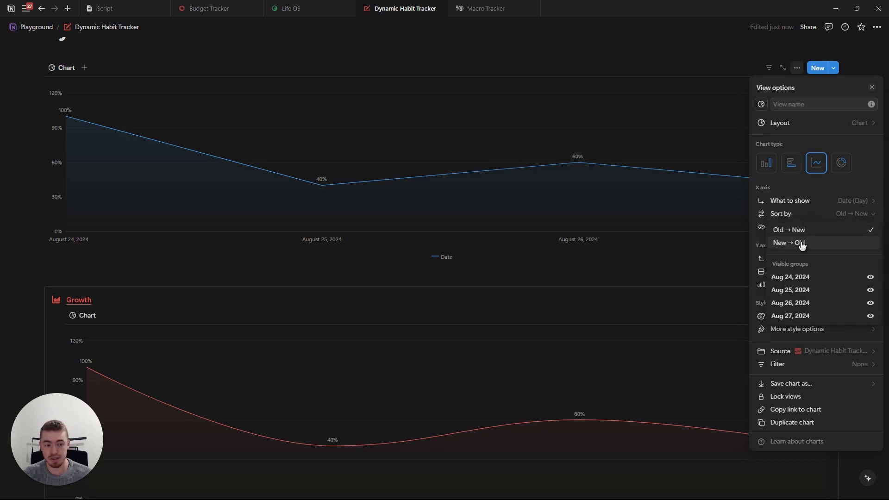
pyautogui.click(792, 243)
pyautogui.click(802, 216)
pyautogui.click(801, 230)
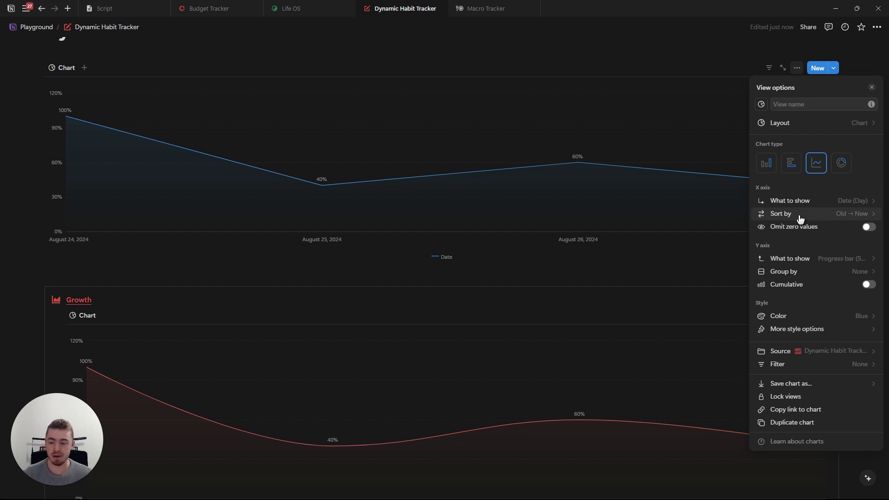
pyautogui.click(805, 216)
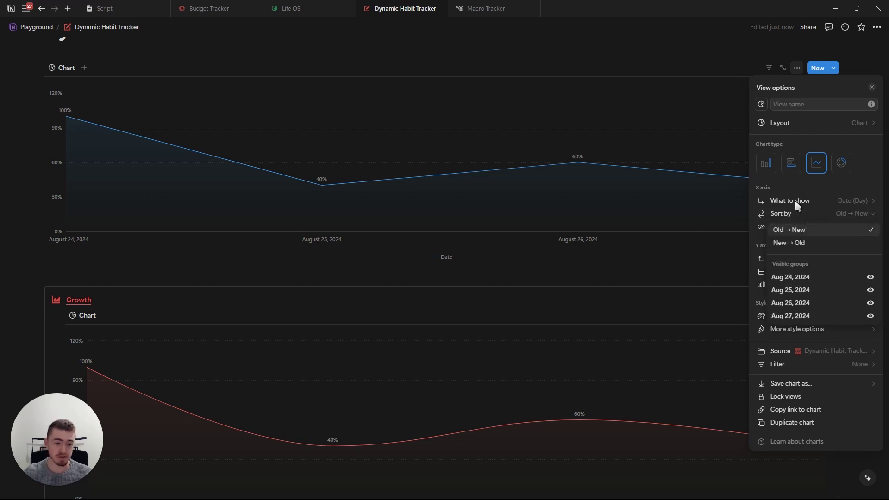
pyautogui.click(800, 230)
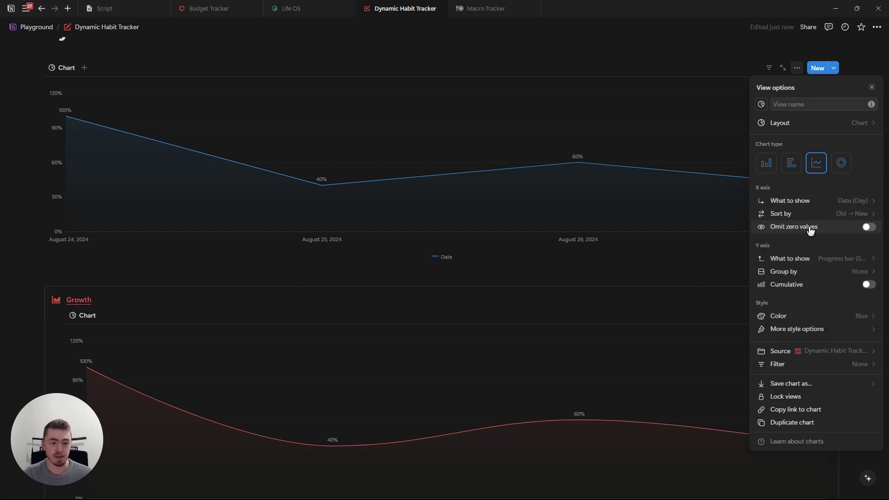
pyautogui.click(809, 231)
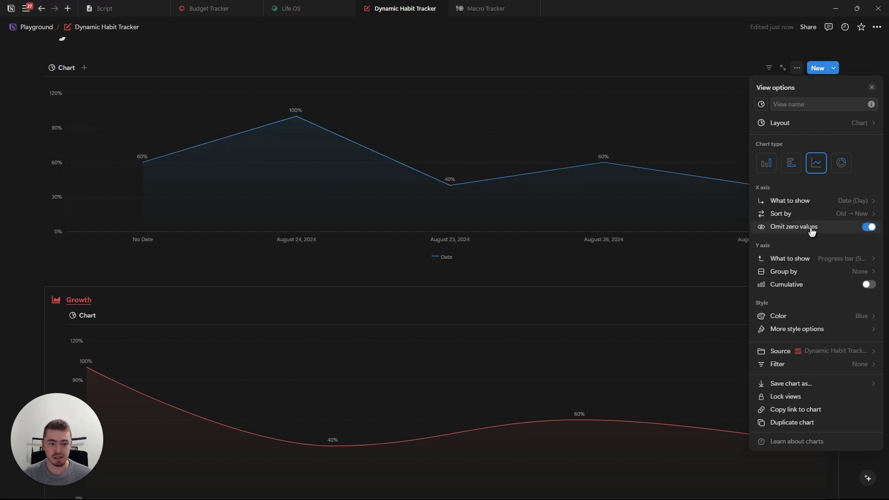
pyautogui.click(812, 229)
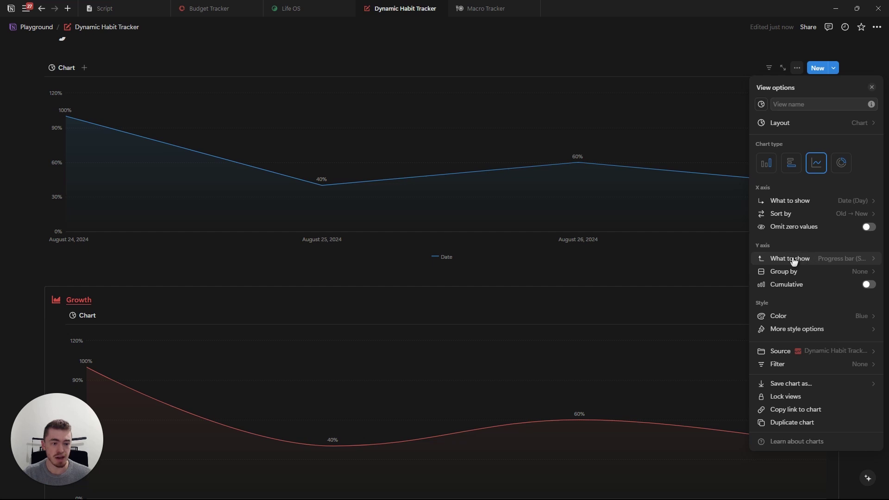
# - Try grouping the Y axis by Daily Journal and making it cumulative, restoring grouping to None and switching Cumulative off
pyautogui.click(812, 273)
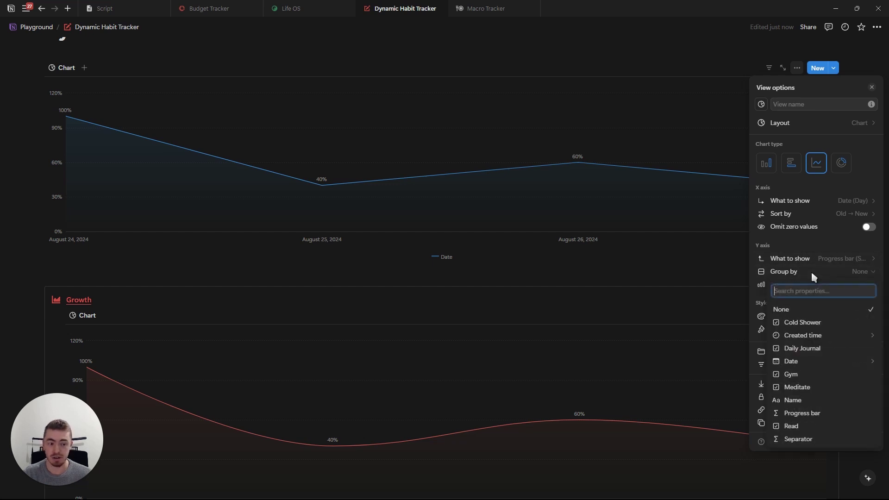
pyautogui.click(802, 352)
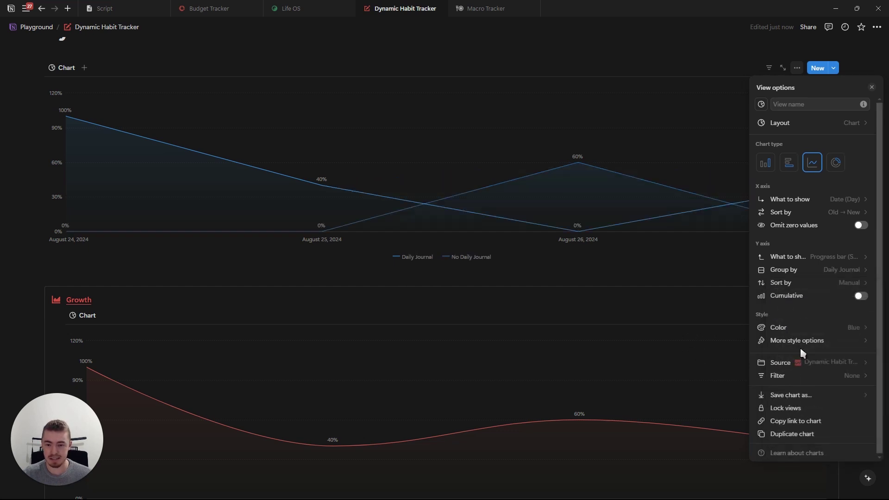
pyautogui.click(807, 272)
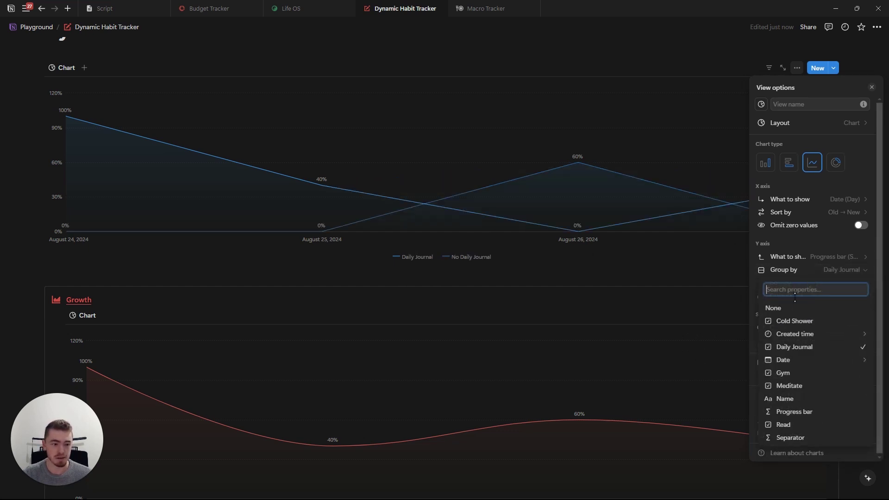
pyautogui.click(797, 308)
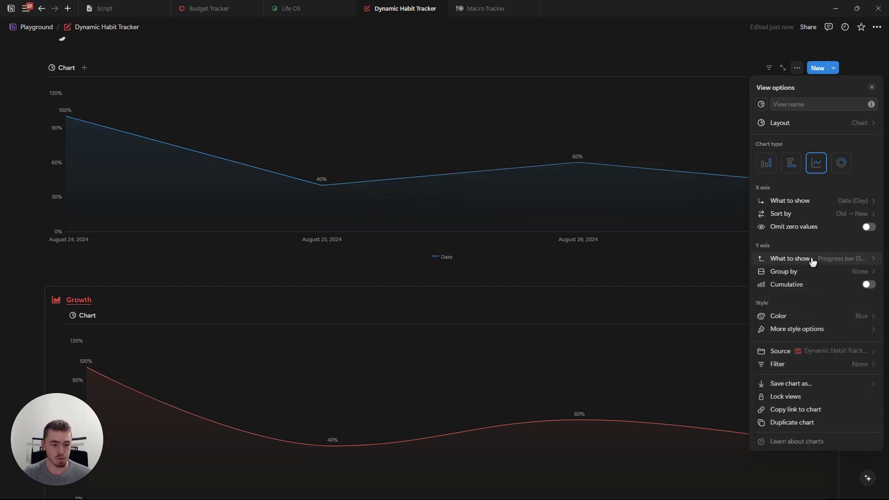
pyautogui.click(796, 286)
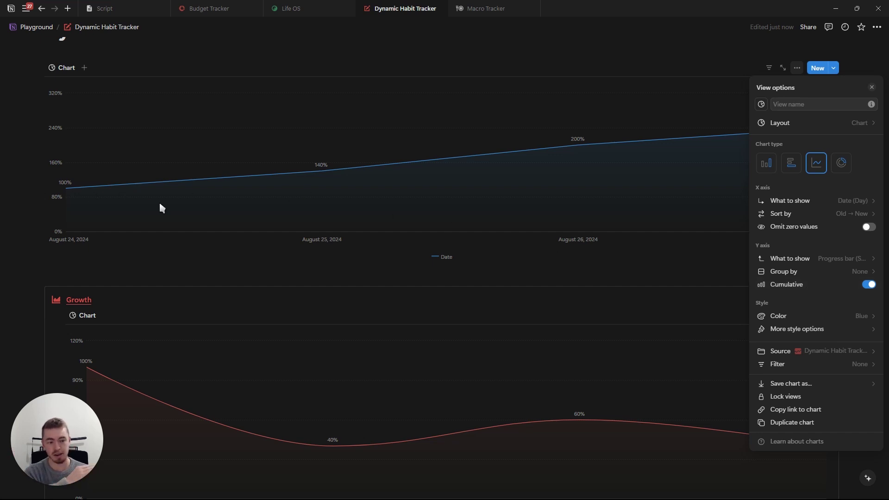
pyautogui.click(808, 288)
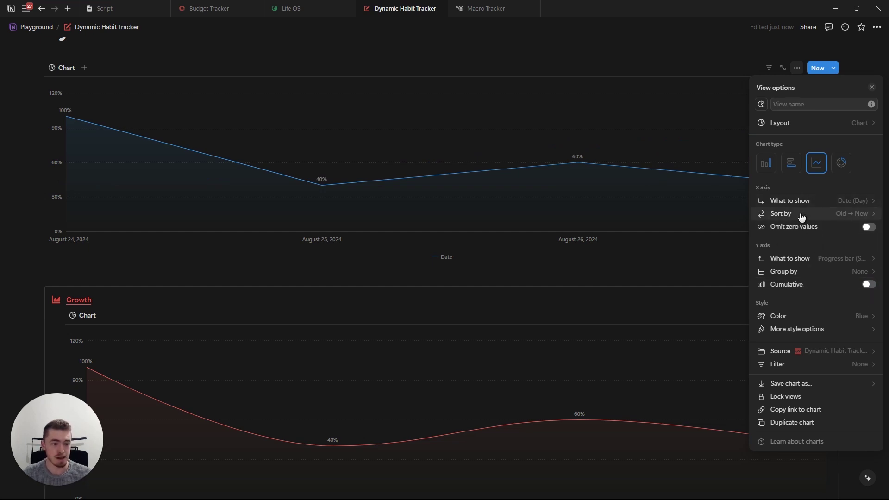
# - Try the vertical bar, donut and horizontal bar chart types for the habit progress chart
pyautogui.click(766, 163)
pyautogui.click(842, 164)
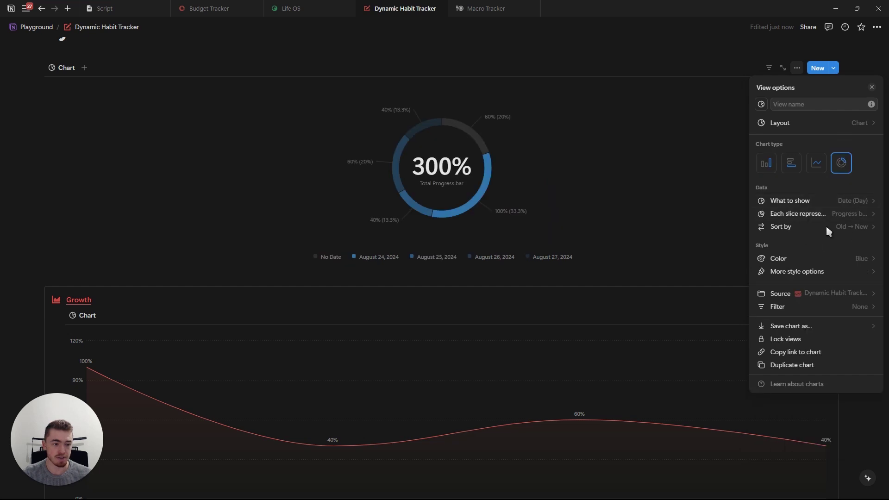
pyautogui.click(791, 164)
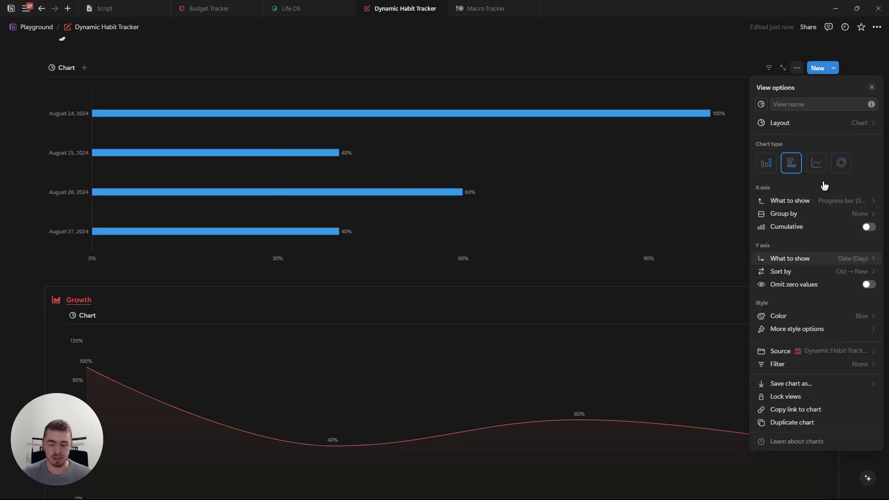
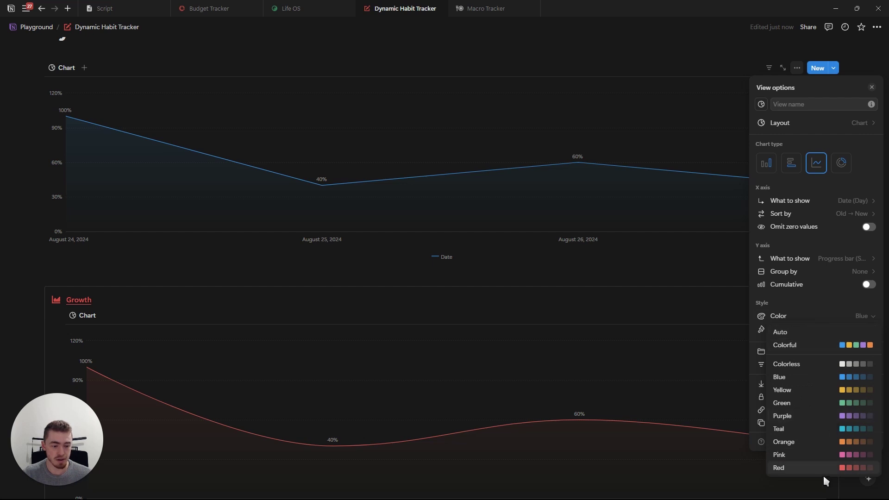
# - Try the Auto and Colorful palettes on the line chart and set its color to Red
pyautogui.click(814, 333)
pyautogui.click(828, 318)
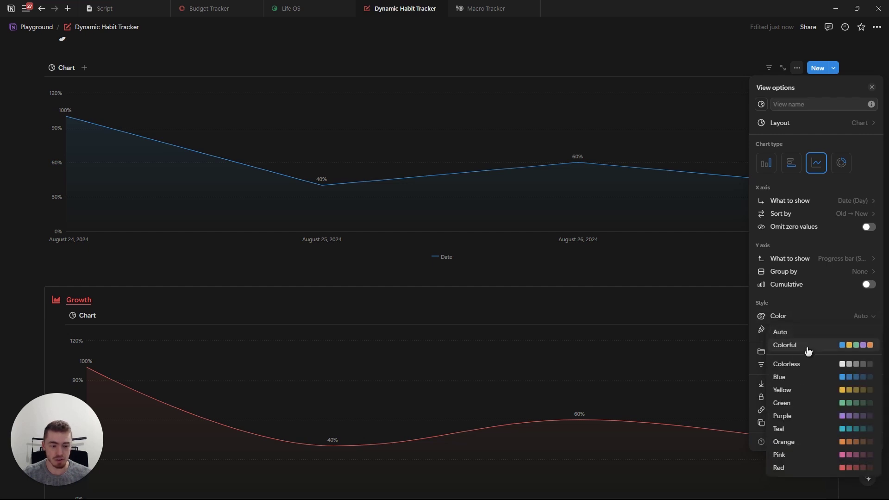
pyautogui.click(804, 345)
pyautogui.click(823, 316)
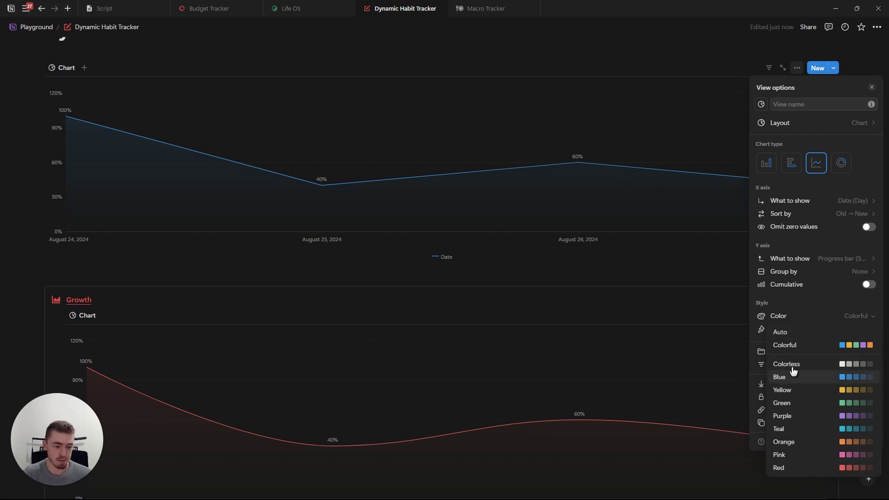
pyautogui.click(797, 468)
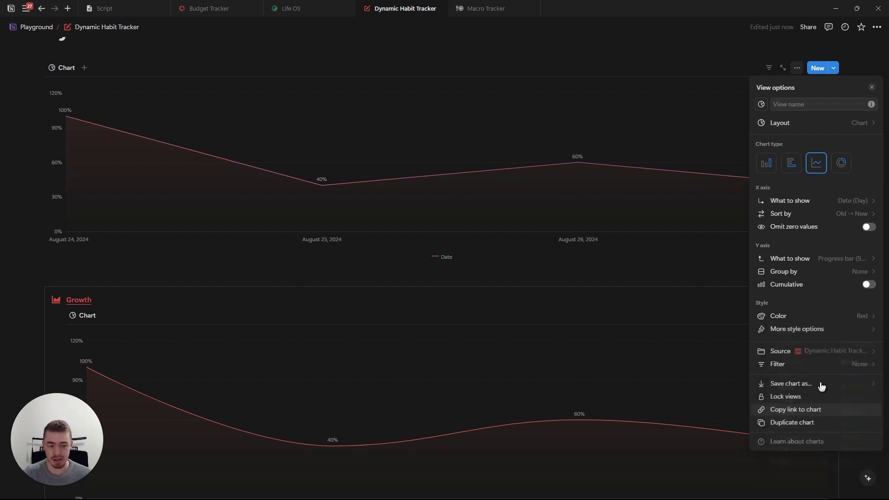
# - Try the Small and Extra large heights for the line chart and set its height back to Medium
pyautogui.click(811, 330)
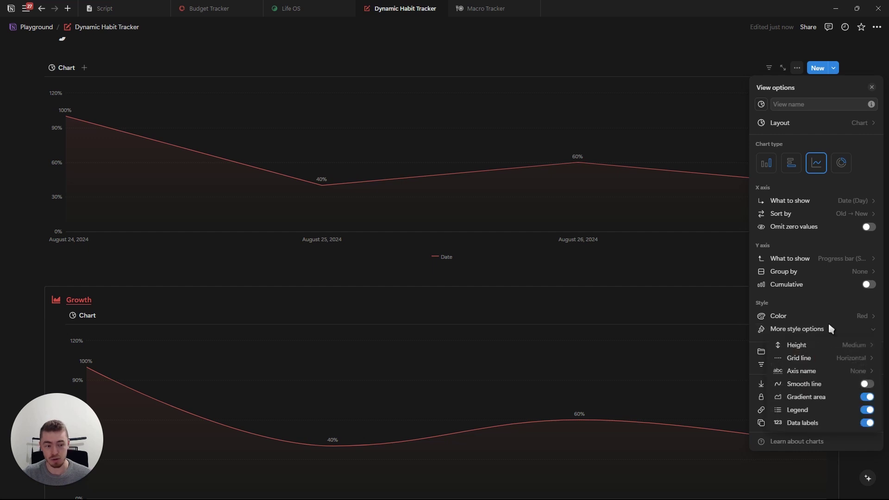
pyautogui.click(808, 345)
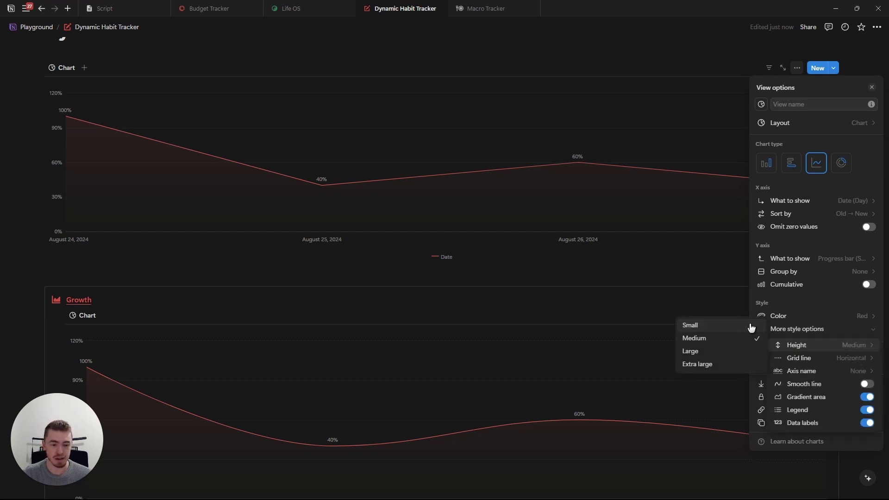
pyautogui.click(751, 325)
pyautogui.click(788, 345)
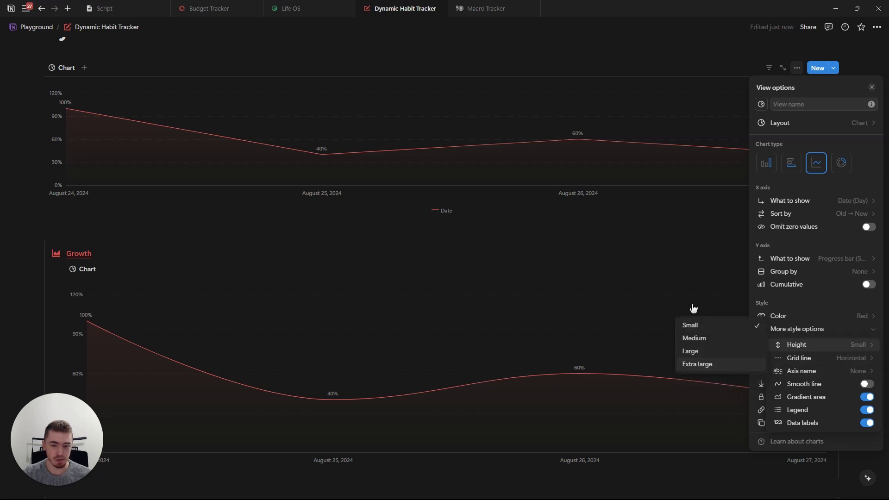
pyautogui.click(718, 364)
pyautogui.click(823, 349)
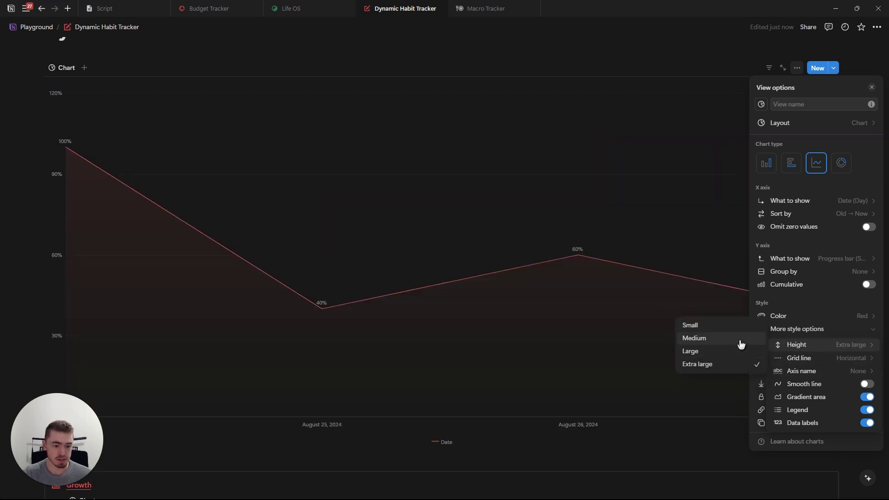
pyautogui.click(740, 341)
# - Try Vertical and Both grid lines on the line chart and set them back to Horizontal
pyautogui.click(819, 362)
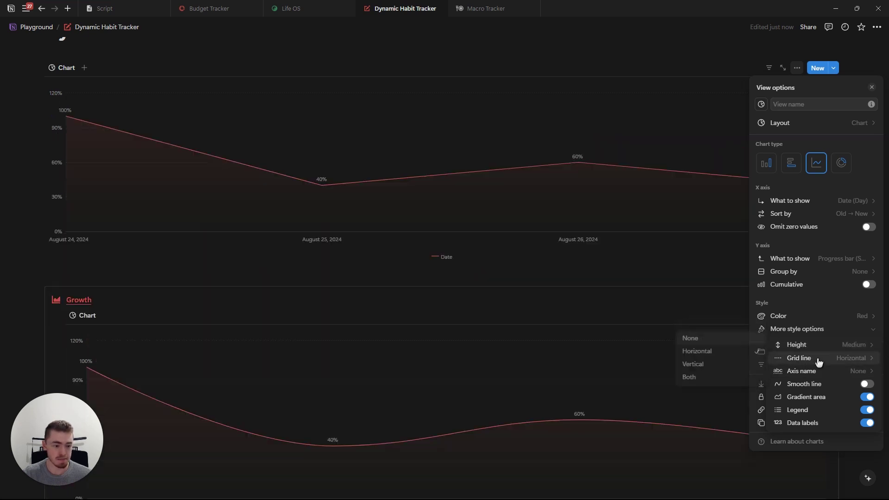
pyautogui.click(707, 365)
pyautogui.click(857, 359)
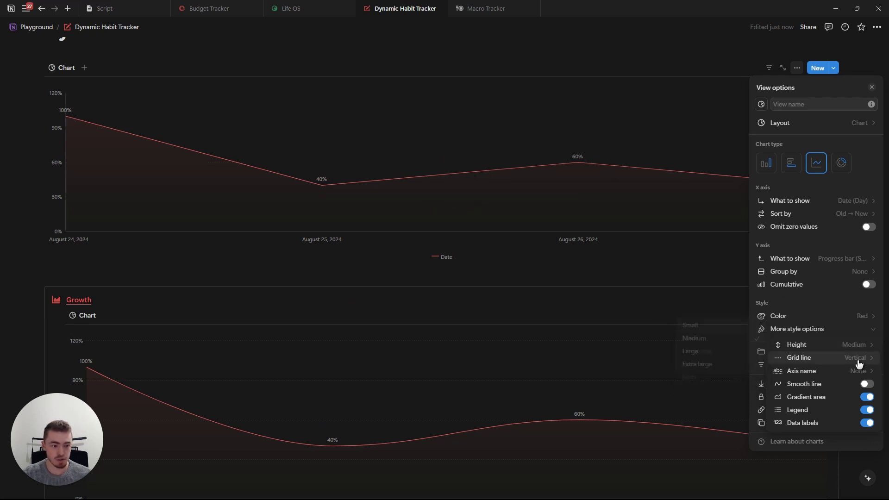
pyautogui.click(716, 377)
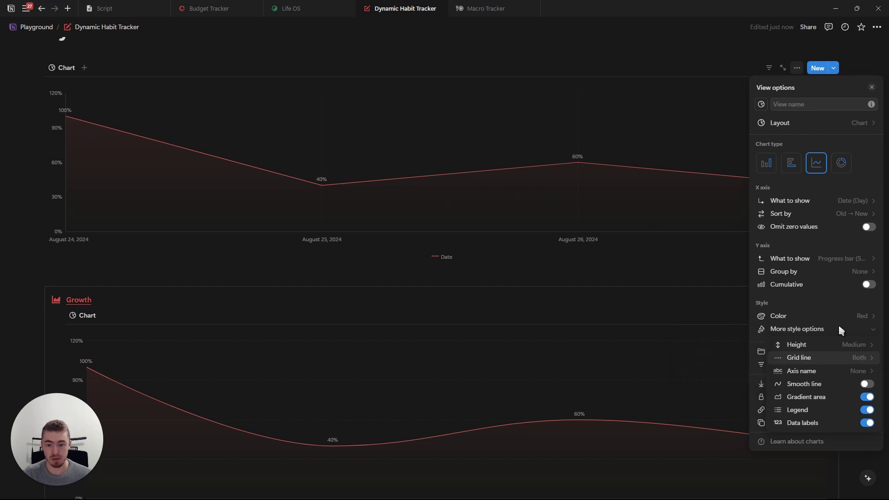
pyautogui.click(870, 361)
pyautogui.click(788, 348)
pyautogui.click(783, 360)
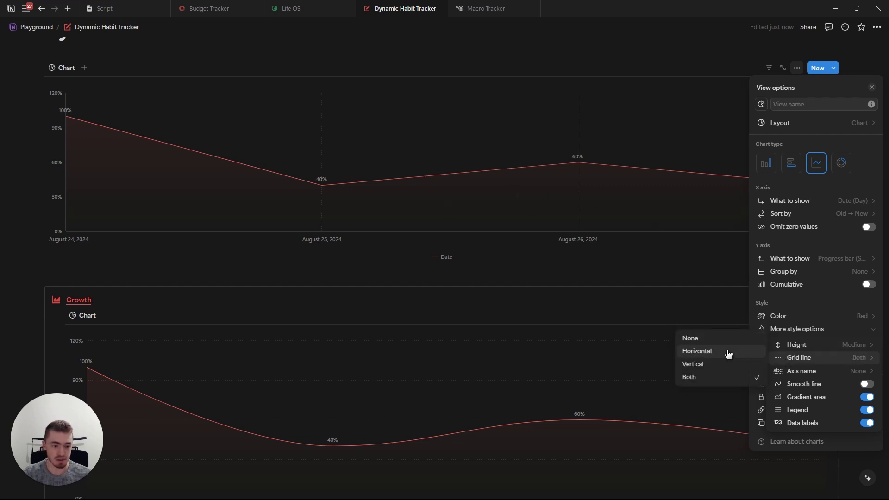
pyautogui.click(730, 353)
# - Try showing the axis name on only the X axis and only the Y axis, and set it to Both
pyautogui.click(807, 373)
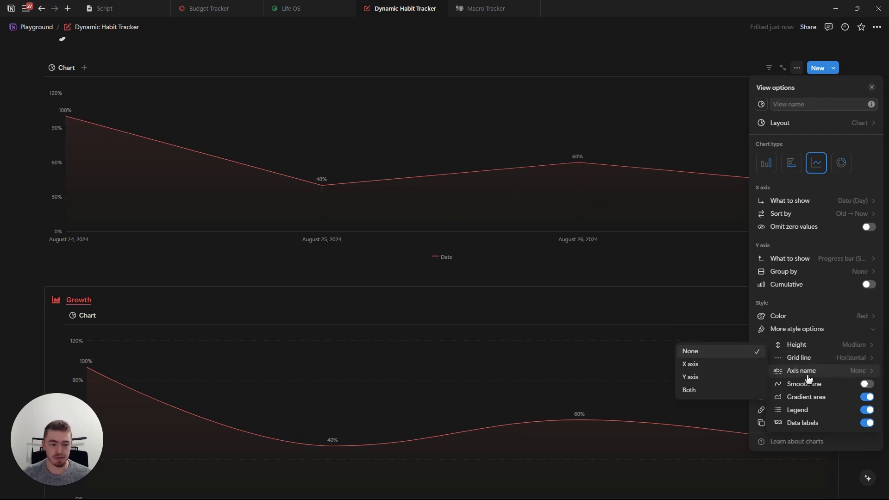
pyautogui.click(715, 366)
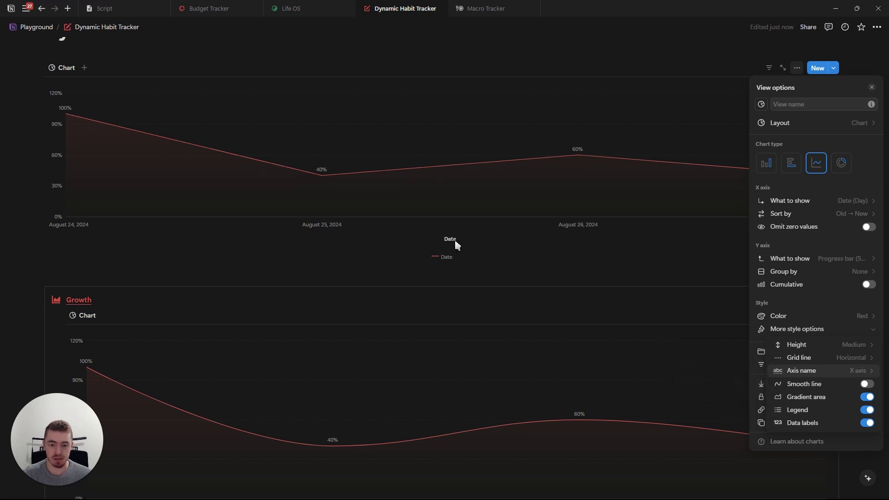
pyautogui.click(789, 373)
pyautogui.click(698, 379)
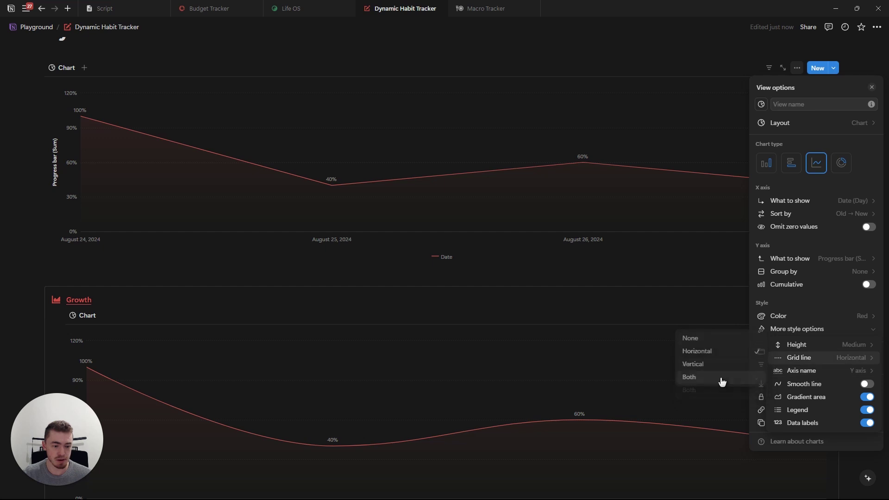
pyautogui.moveTo(777, 375)
pyautogui.click(725, 390)
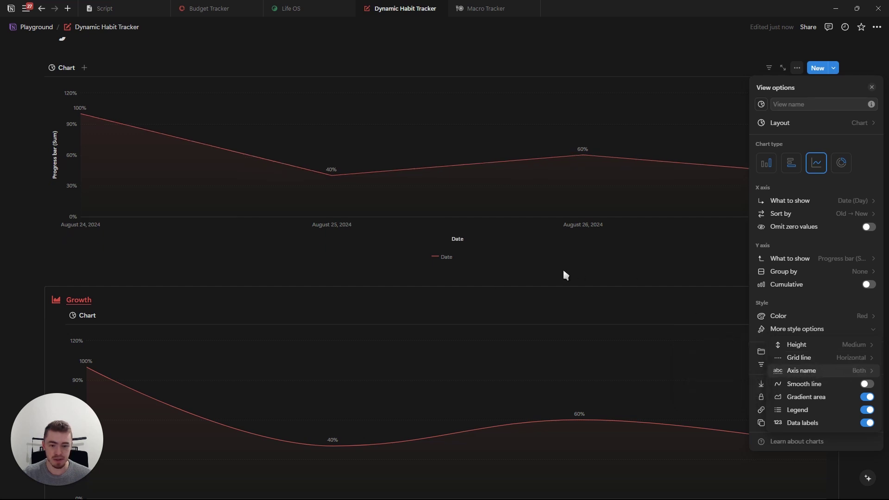
# - Set the line chart's axis name to None and turn on Smooth line
pyautogui.click(693, 351)
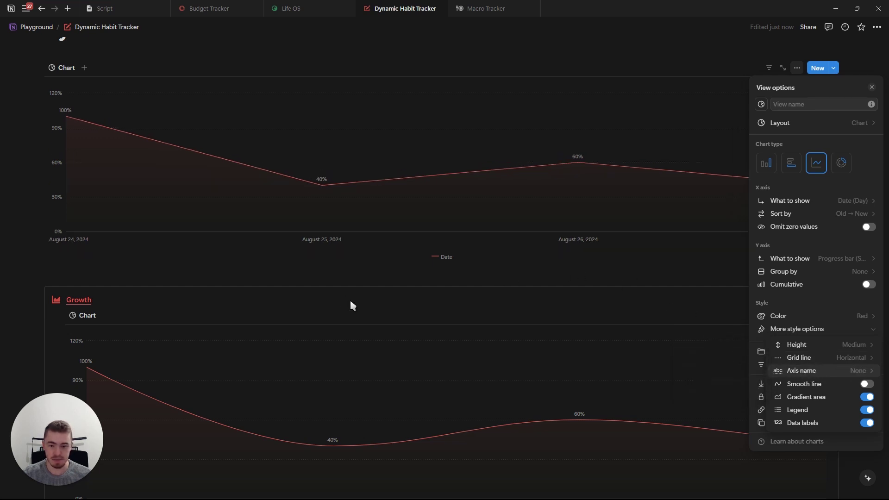
pyautogui.click(805, 385)
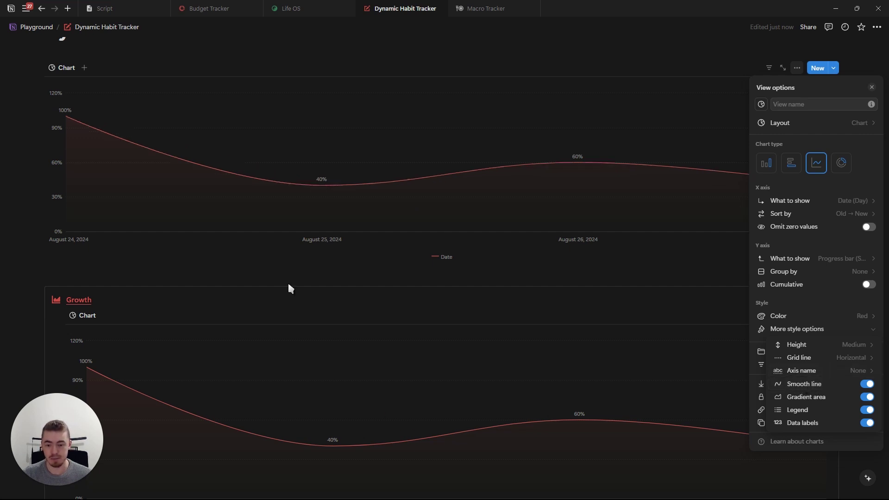
pyautogui.click(849, 388)
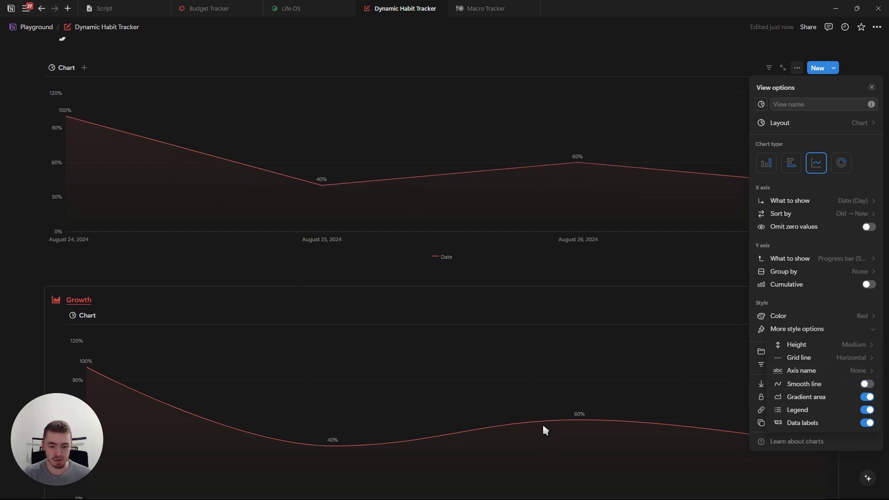
pyautogui.click(845, 388)
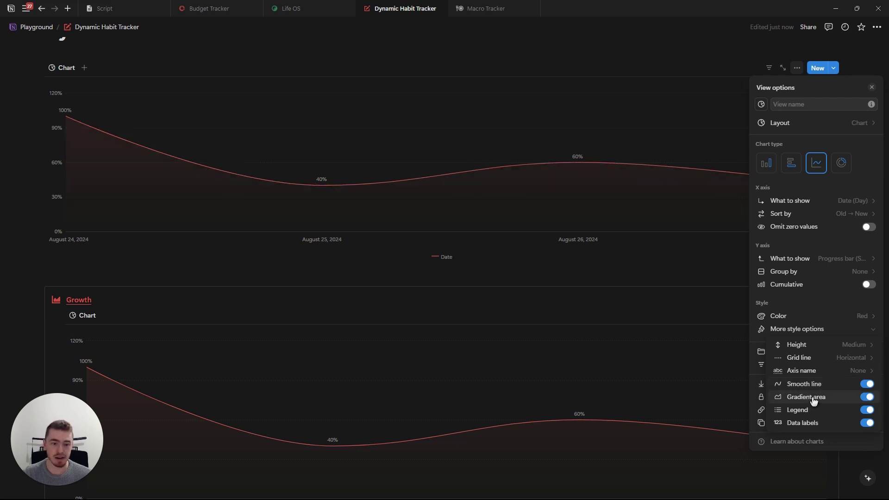
# - Try the line chart without Gradient area, turn it back on, and turn off Legend
pyautogui.click(814, 401)
pyautogui.click(849, 397)
pyautogui.click(809, 412)
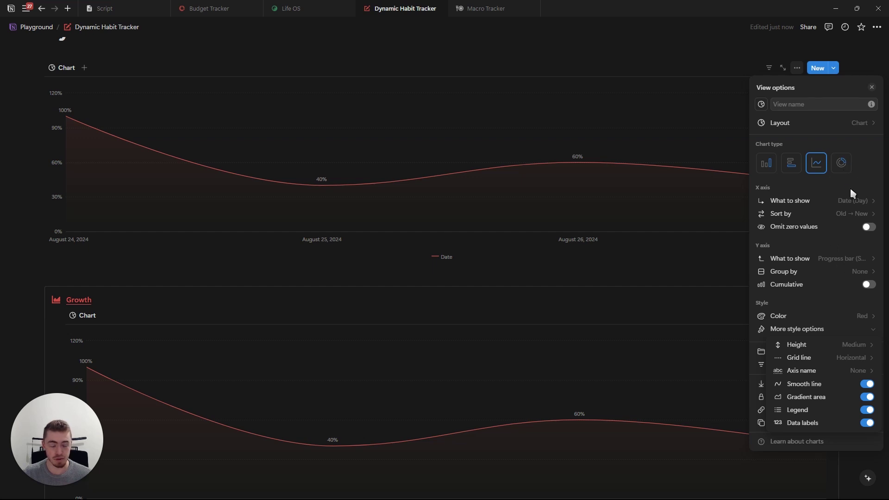
pyautogui.click(811, 411)
# - Try hiding the line chart's data labels and turn them back on
pyautogui.click(803, 424)
pyautogui.click(803, 425)
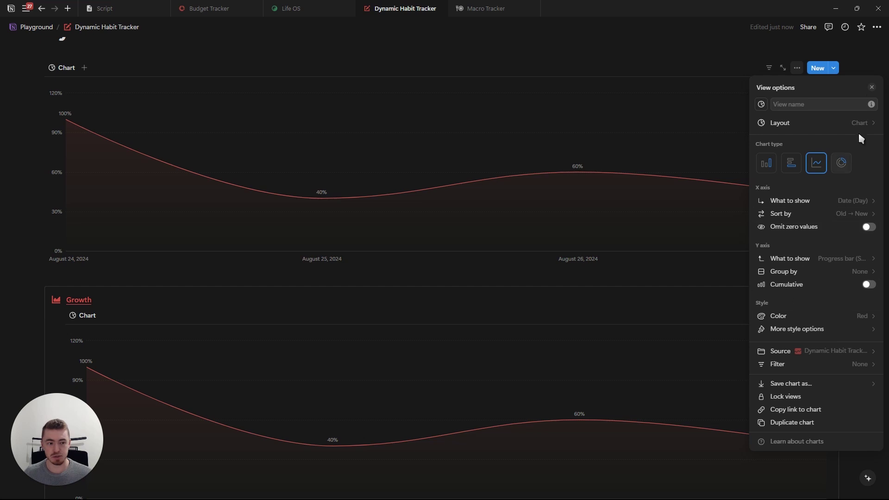
pyautogui.click(872, 88)
# - Add a Chart view to the database in the Habits callout
pyautogui.scroll(-10, 454, 266)
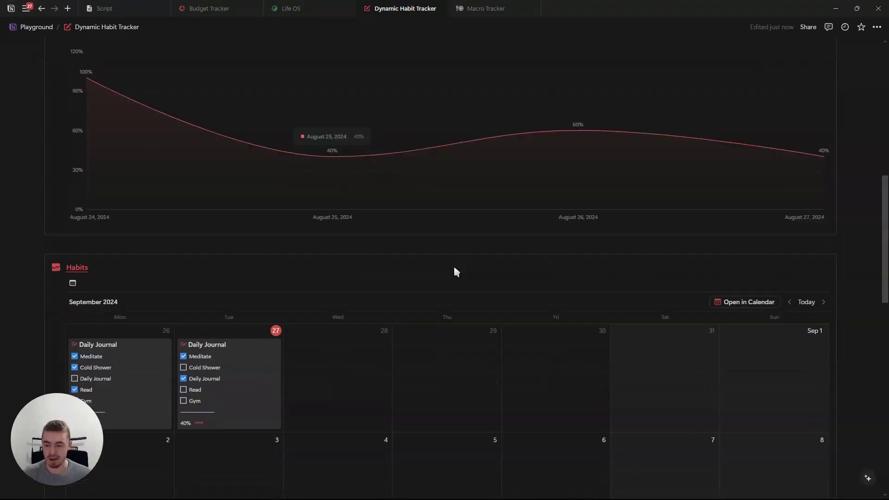
pyautogui.click(90, 111)
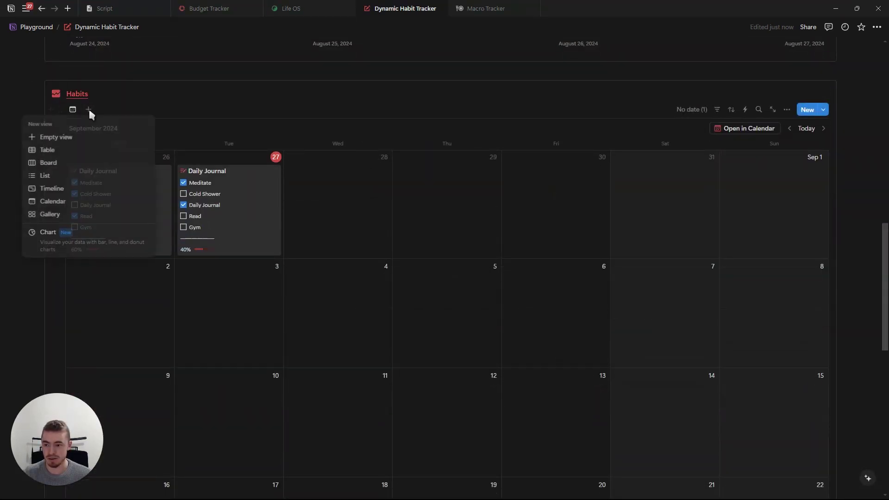
pyautogui.click(104, 254)
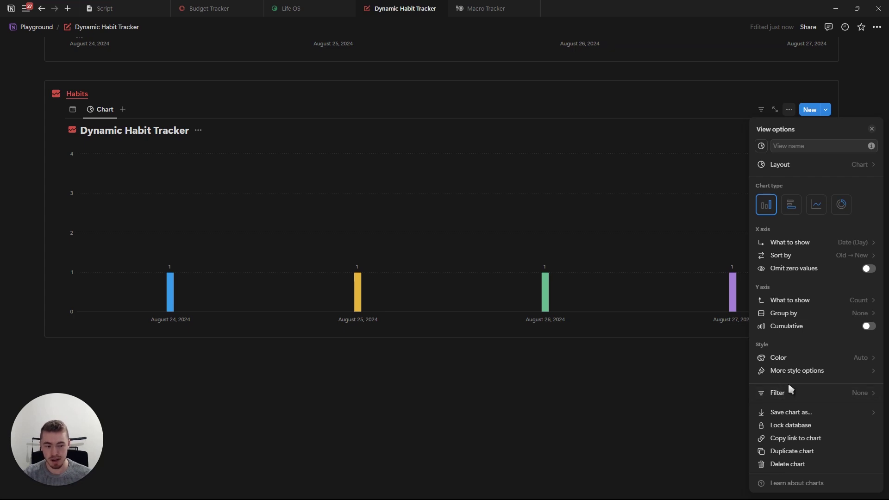
pyautogui.click(872, 131)
# - Paste the Habits chart view's link below the callout as a linked database view and check its source options
pyautogui.click(104, 110)
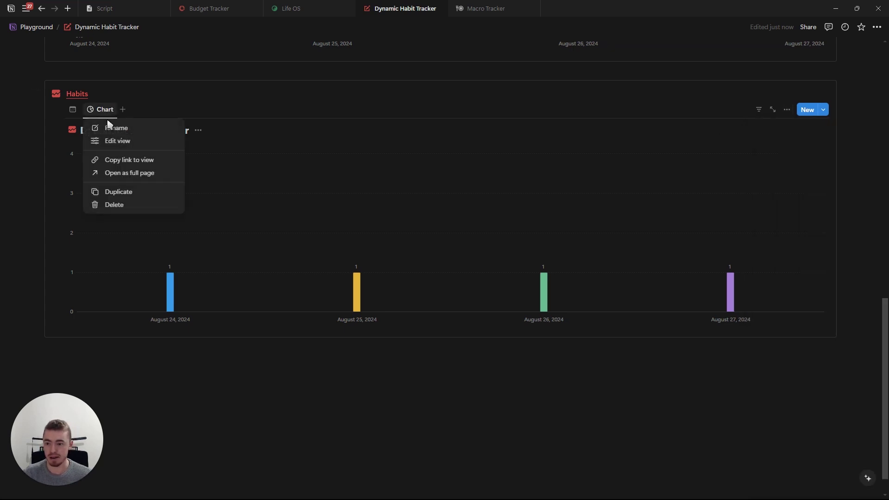
pyautogui.click(124, 162)
pyautogui.scroll(-1, 206, 301)
pyautogui.click(207, 332)
pyautogui.hotkey('ctrl', 'v')
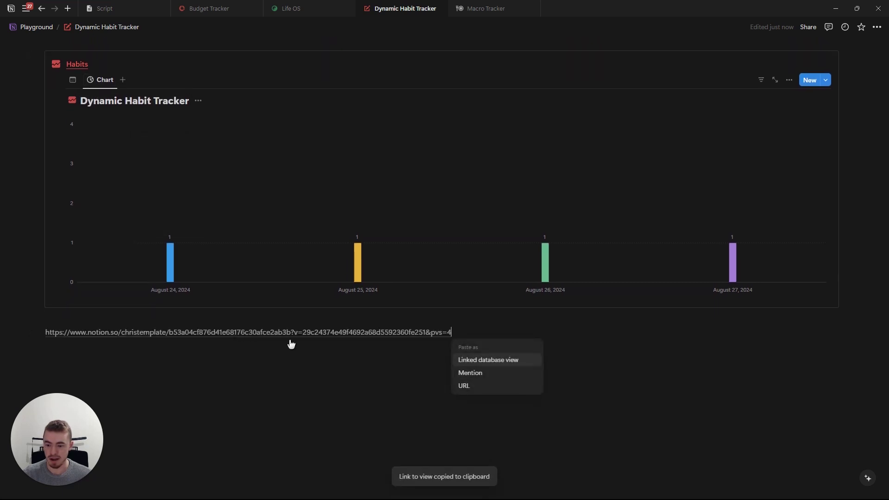
pyautogui.click(480, 363)
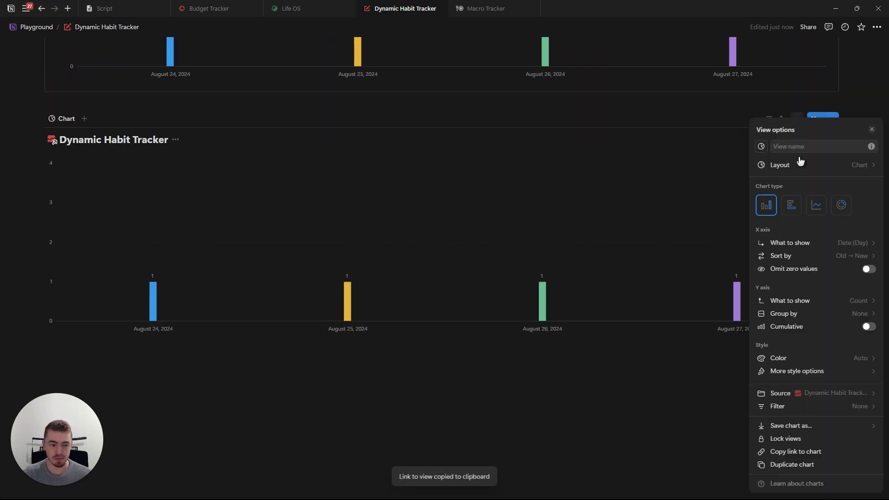
pyautogui.click(786, 398)
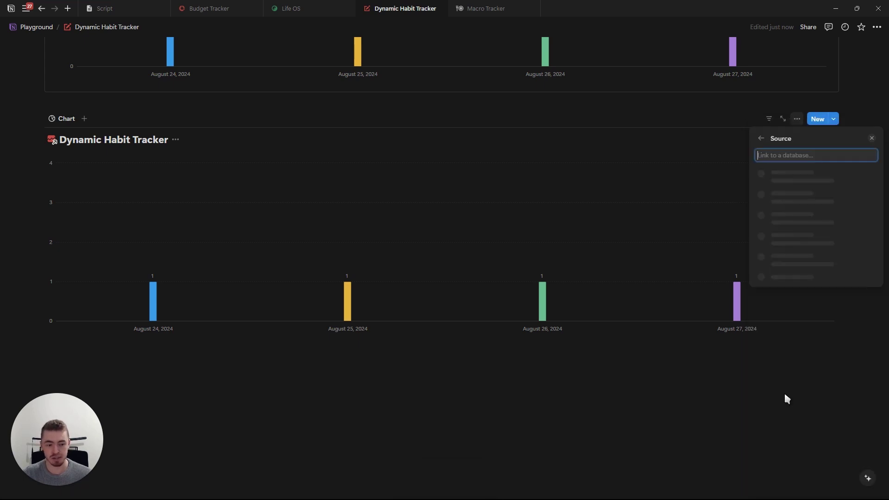
pyautogui.click(872, 138)
# - View the filter properties available for the line chart under the page title
pyautogui.scroll(10, 423, 341)
pyautogui.scroll(8, 423, 339)
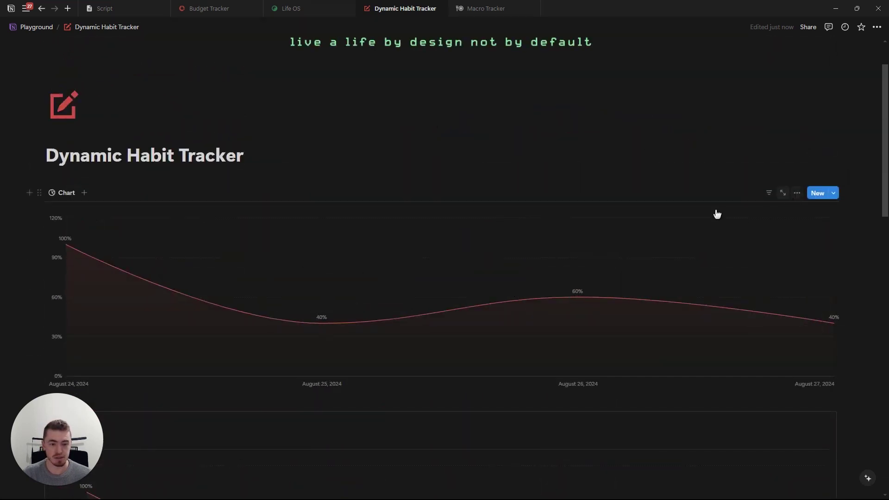
pyautogui.scroll(-4, 389, 282)
pyautogui.scroll(3, 671, 237)
pyautogui.scroll(1, 672, 237)
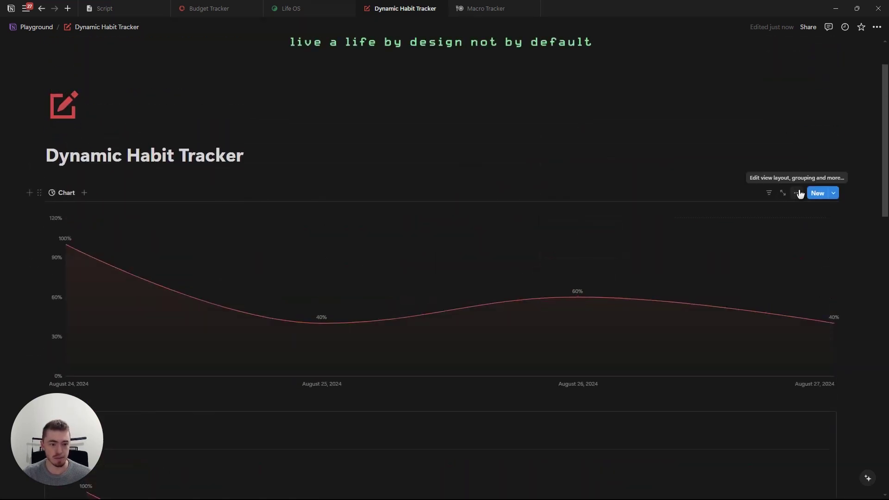
pyautogui.click(797, 192)
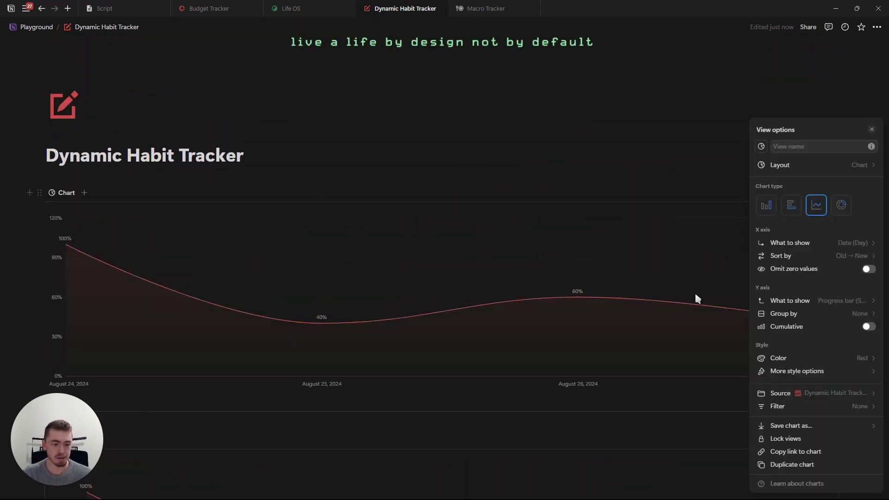
pyautogui.click(798, 410)
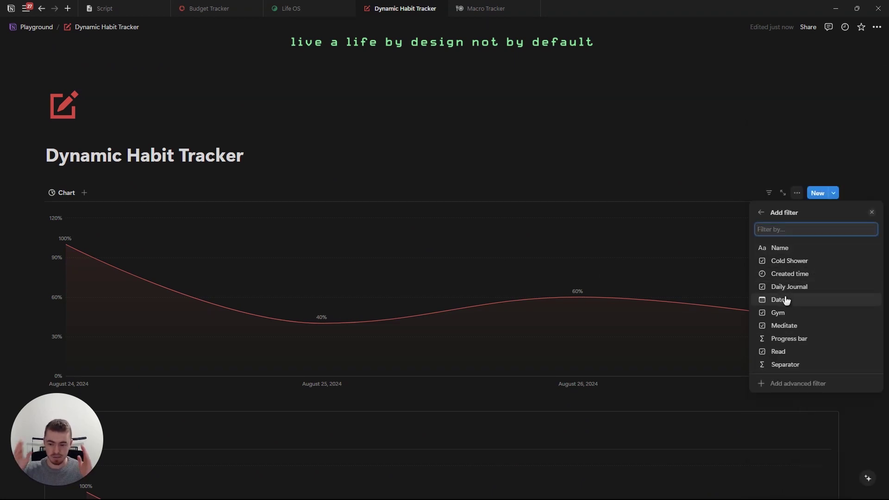
pyautogui.click(770, 195)
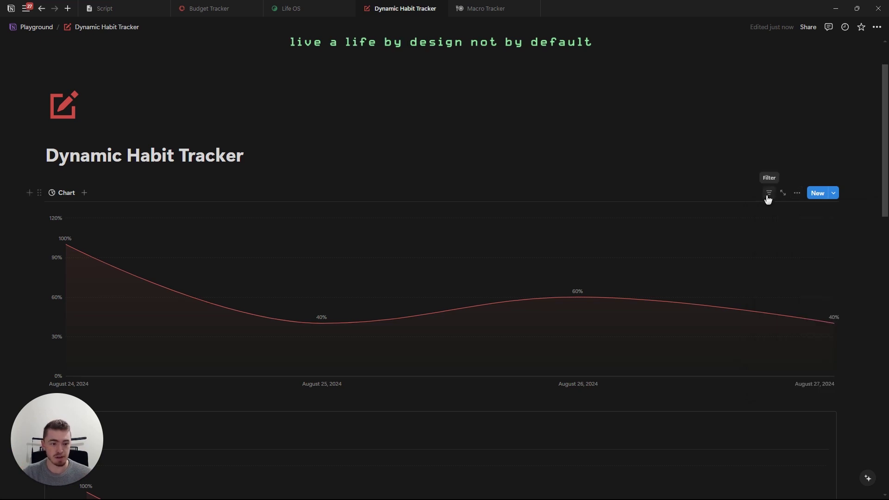
pyautogui.click(769, 193)
# - Preview the line chart's image export with the blue, red and no-background options, and return to the default gradient background
pyautogui.click(797, 193)
pyautogui.click(798, 194)
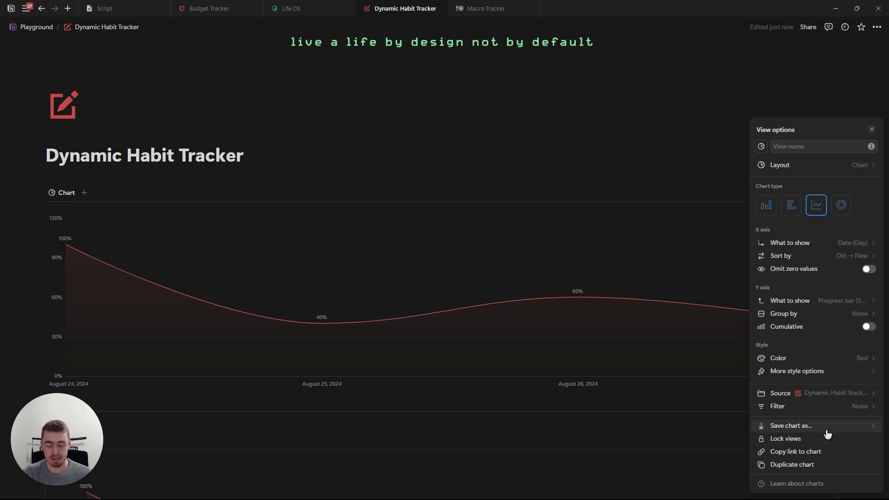
pyautogui.click(802, 430)
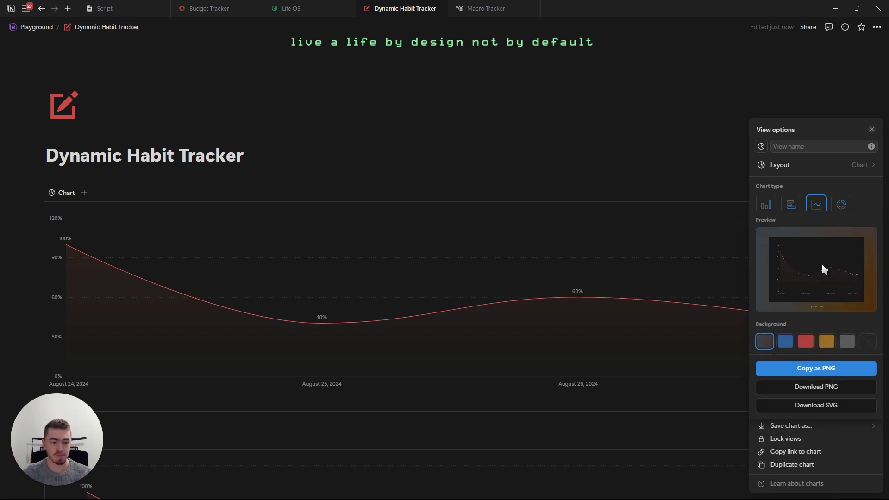
pyautogui.click(786, 341)
pyautogui.click(807, 342)
pyautogui.click(868, 341)
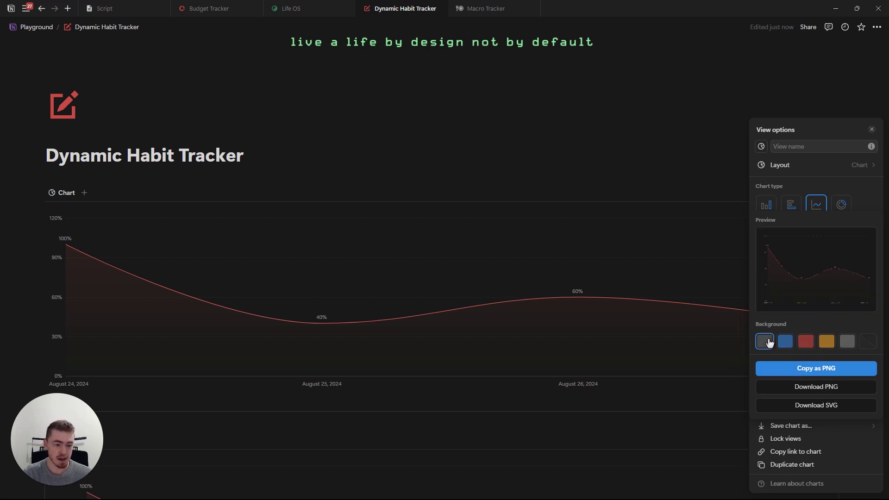
pyautogui.click(765, 342)
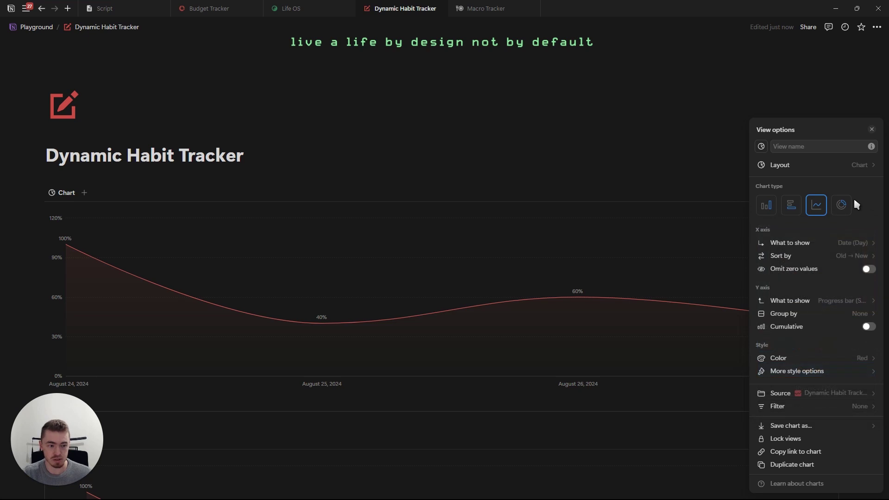
# - View the line chart's source database options without choosing another source
pyautogui.click(800, 391)
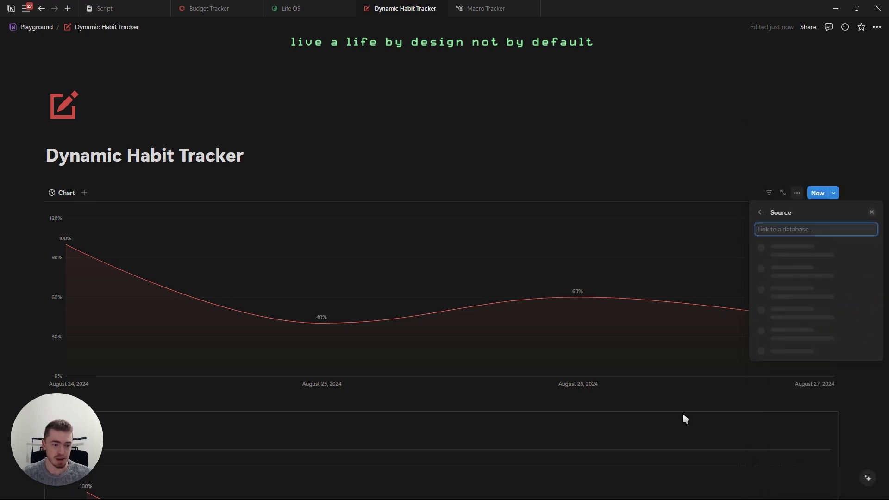
pyautogui.click(761, 212)
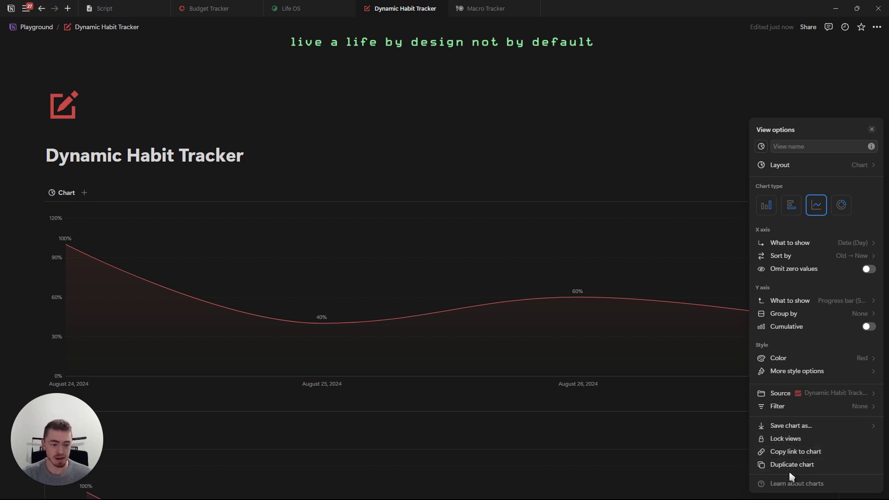
pyautogui.click(872, 130)
# - Insert a callout with the text Growth between the page title and the line chart
pyautogui.scroll(-4, 261, 146)
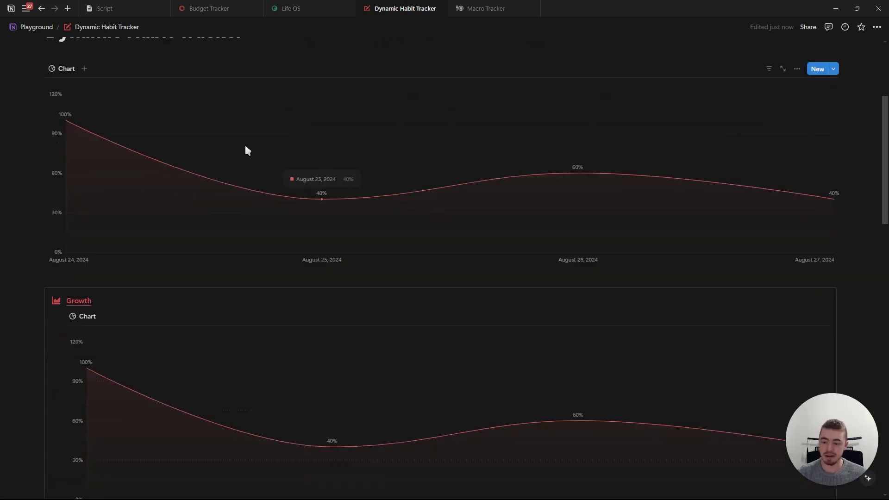
pyautogui.scroll(4, 260, 145)
pyautogui.click(106, 188)
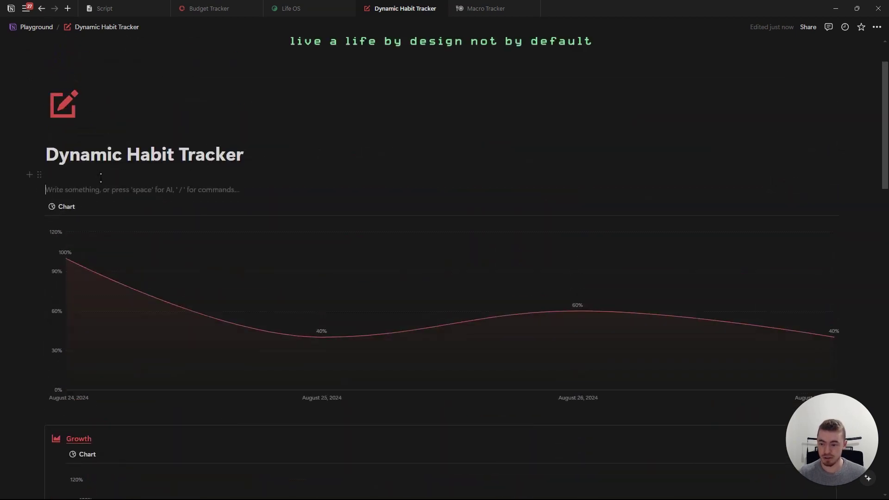
pyautogui.hotkey('ctrl', 'v')
pyautogui.write('Growth')
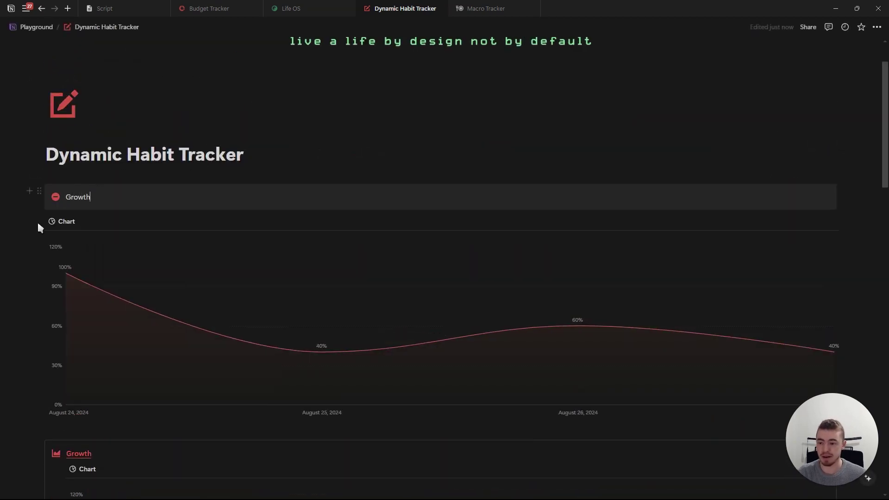
# - Move the line chart into the new Growth callout and set the callout to the default background
pyautogui.moveTo(40, 222); pyautogui.dragTo(88, 199)
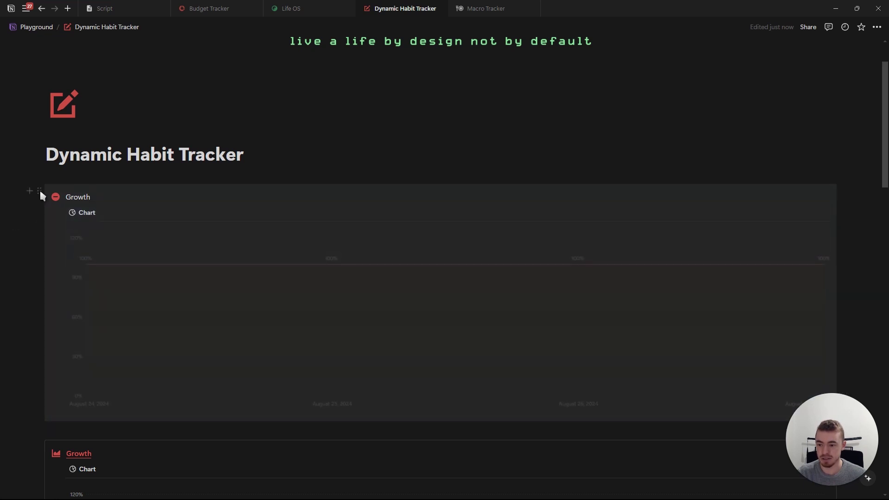
pyautogui.click(40, 190)
pyautogui.moveTo(112, 251)
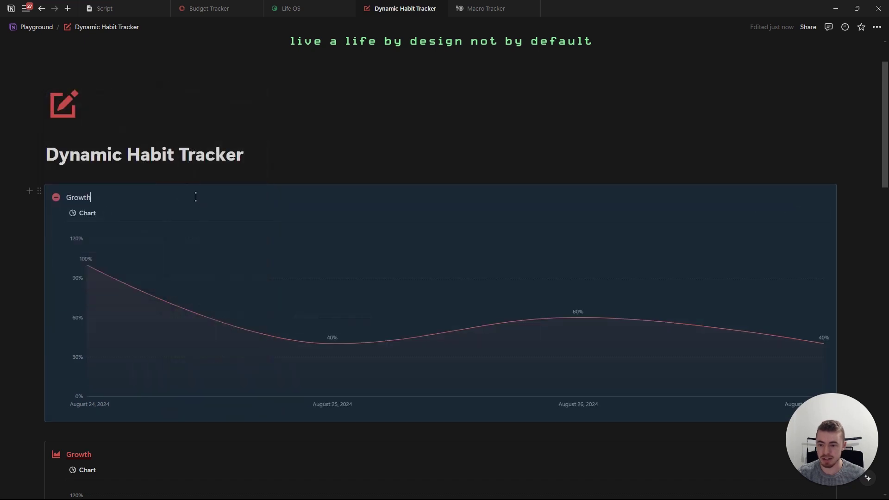
pyautogui.click(101, 197)
# - Format the new callout's Growth title as bold, underlined red text and change the callout icon to the red chart icon
pyautogui.doubleClick(77, 197)
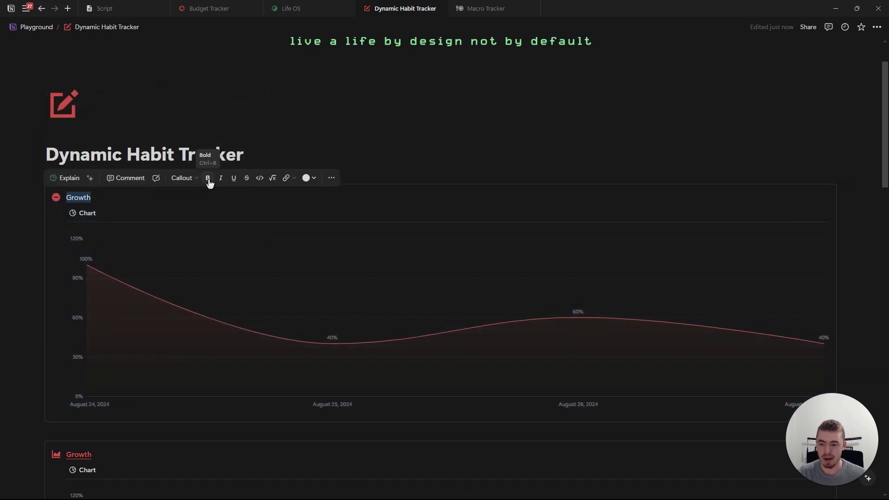
pyautogui.click(307, 180)
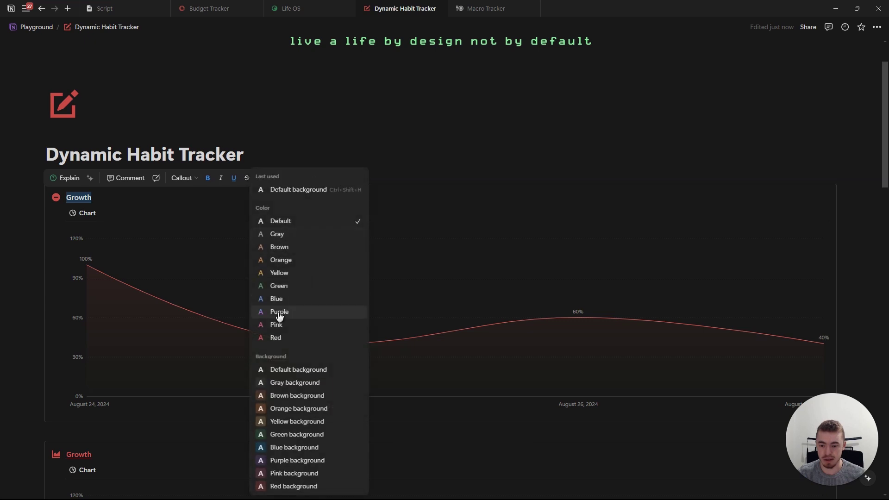
pyautogui.click(276, 339)
pyautogui.click(56, 197)
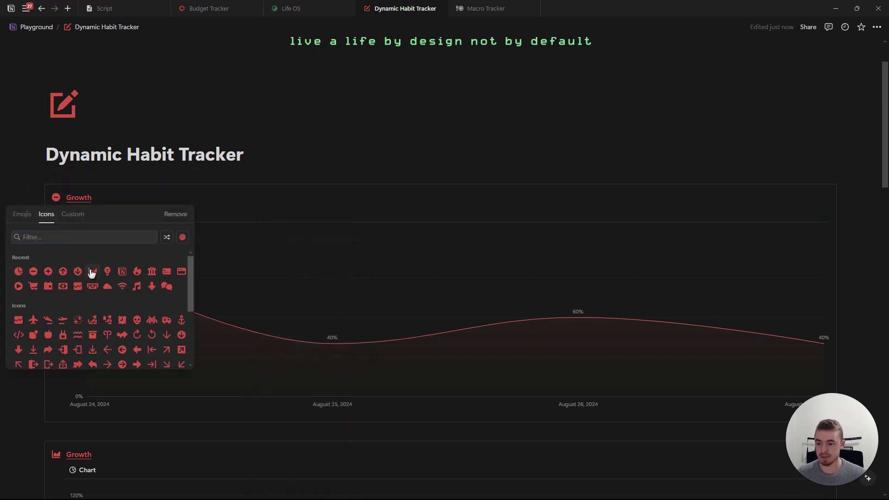
pyautogui.click(90, 271)
# - Show the Growth chart's view tab as an icon only by giving the view an icon and no name
pyautogui.click(85, 214)
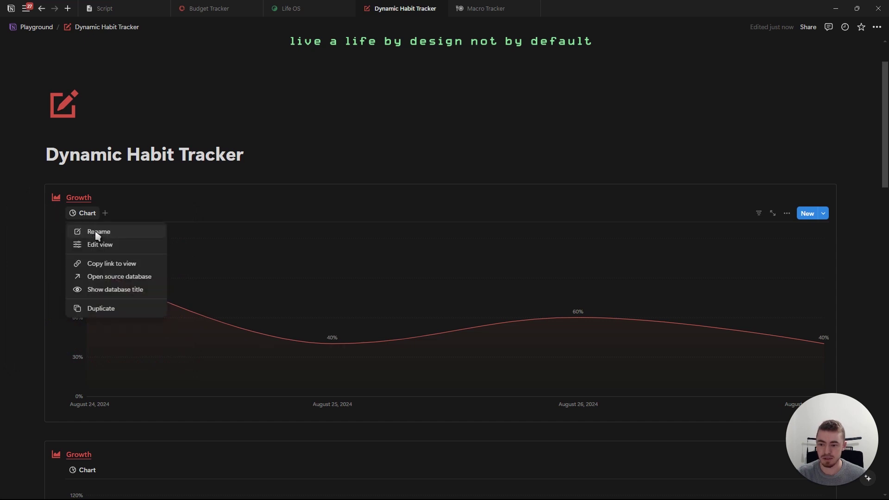
pyautogui.click(97, 232)
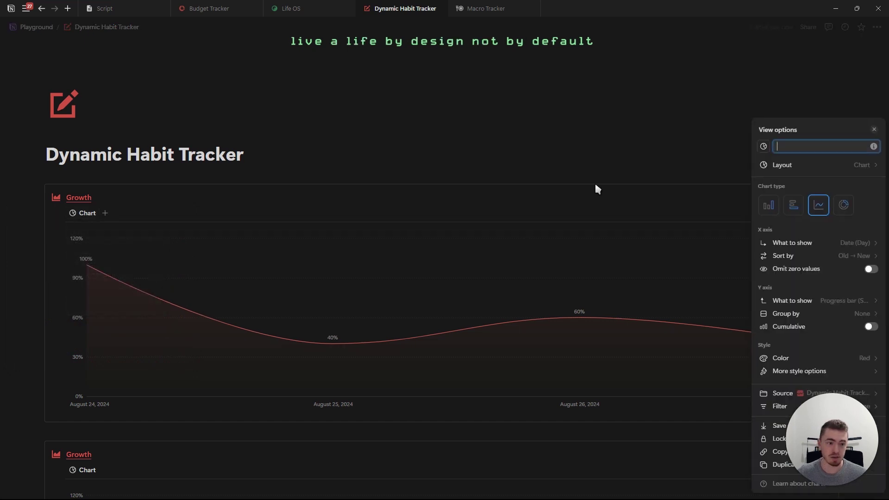
pyautogui.click(761, 148)
pyautogui.press('Escape')
pyautogui.click(872, 130)
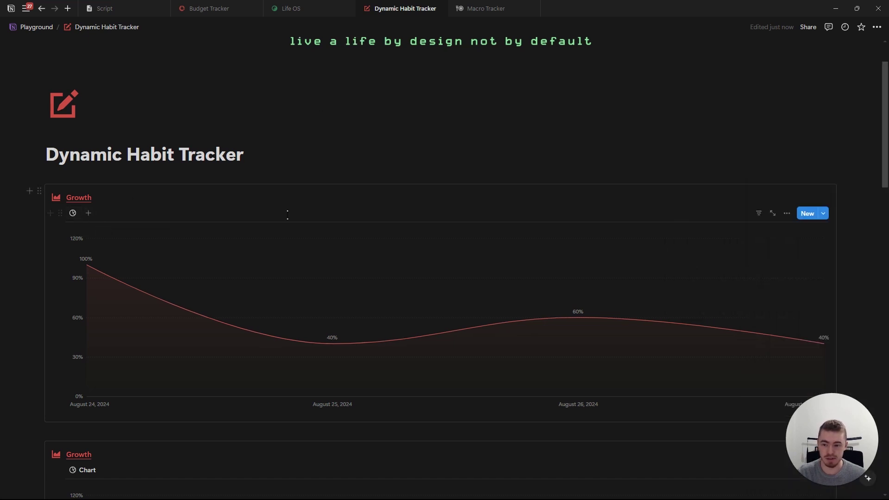
# - Open the Macro Tracker page from the Personal group under Areas on the Life OS page
pyautogui.scroll(-2, 333, 231)
pyautogui.scroll(-2, 276, 214)
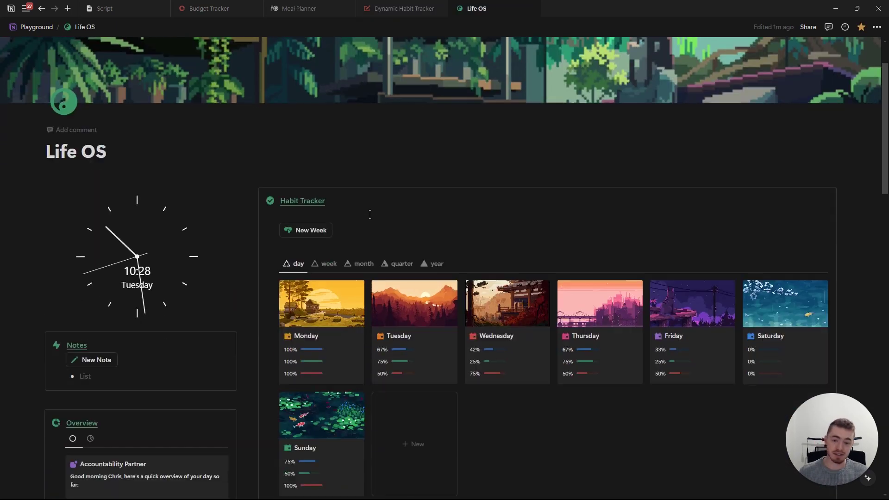
pyautogui.scroll(-10, 375, 221)
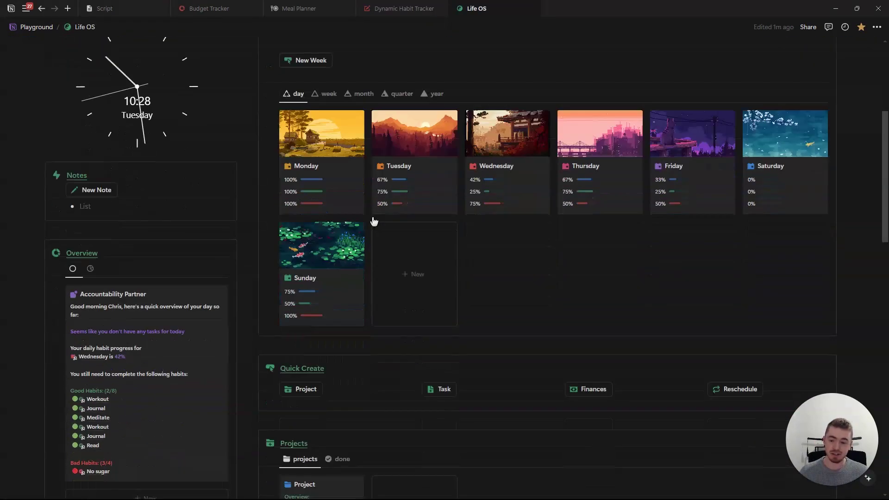
pyautogui.scroll(-4, 375, 221)
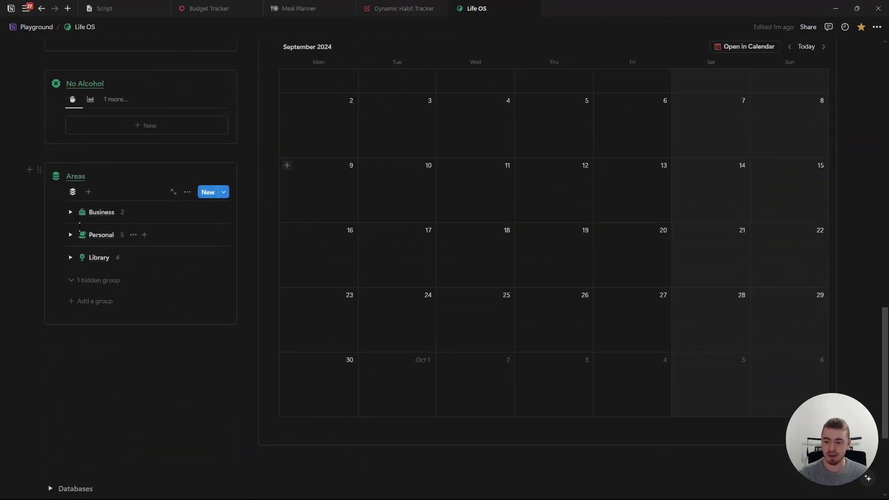
pyautogui.click(70, 234)
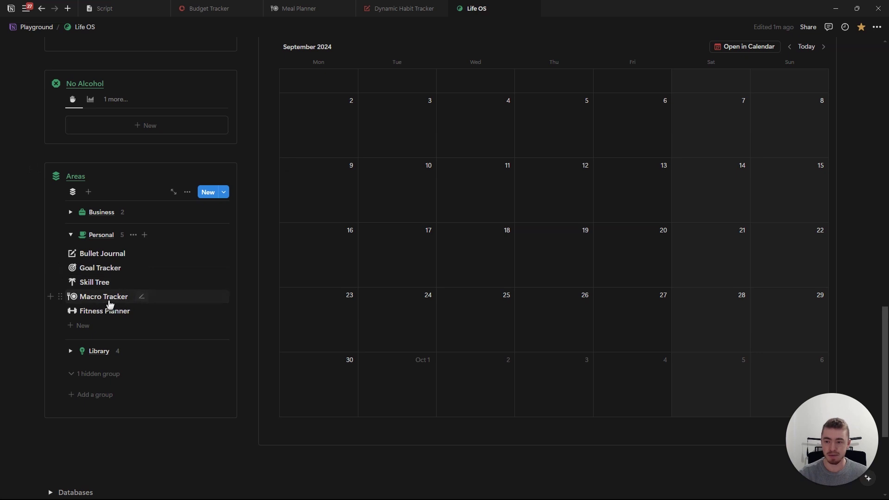
pyautogui.click(109, 300)
# - Examine the calendar view and the existing chart view of the Macros database
pyautogui.scroll(-4, 413, 188)
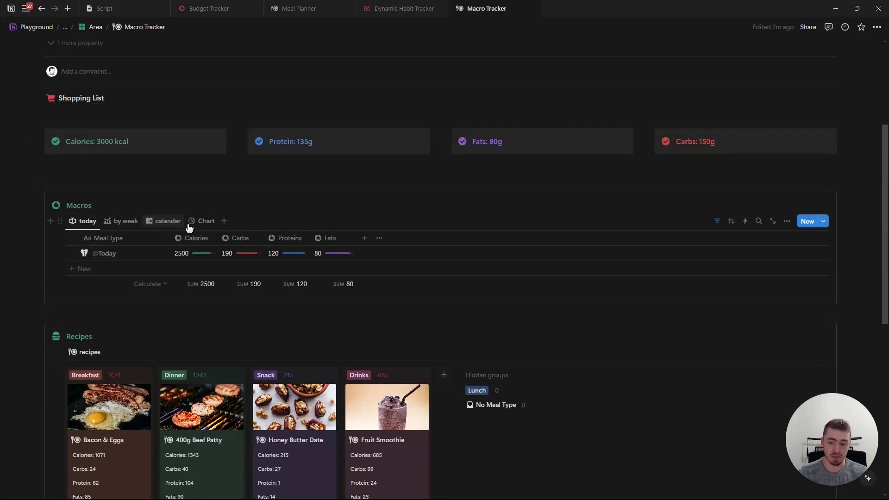
pyautogui.click(167, 222)
pyautogui.scroll(-1, 332, 241)
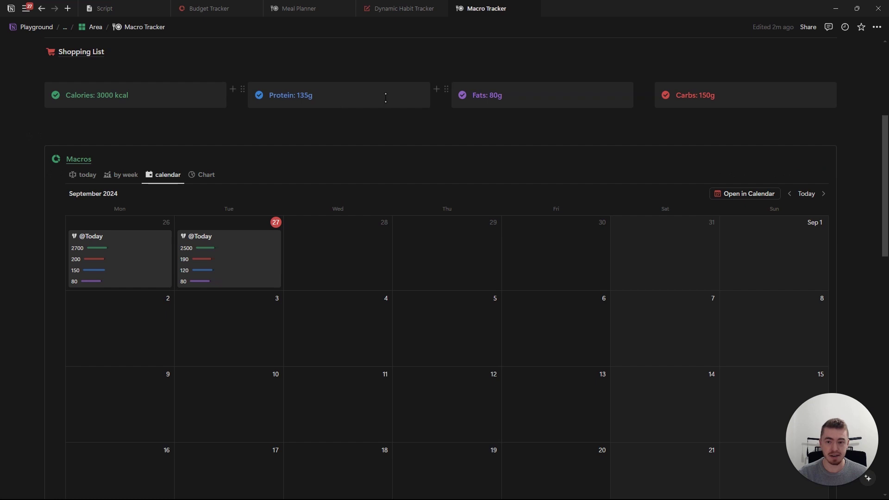
pyautogui.click(204, 175)
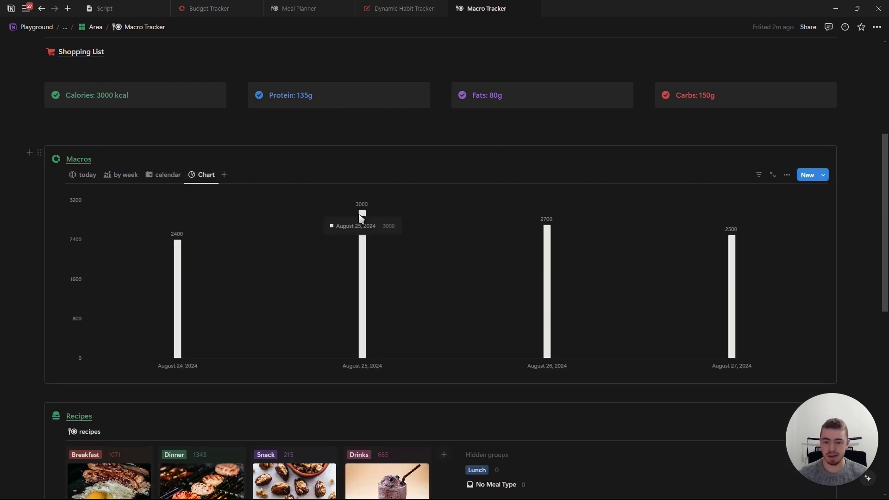
pyautogui.scroll(-2, 463, 204)
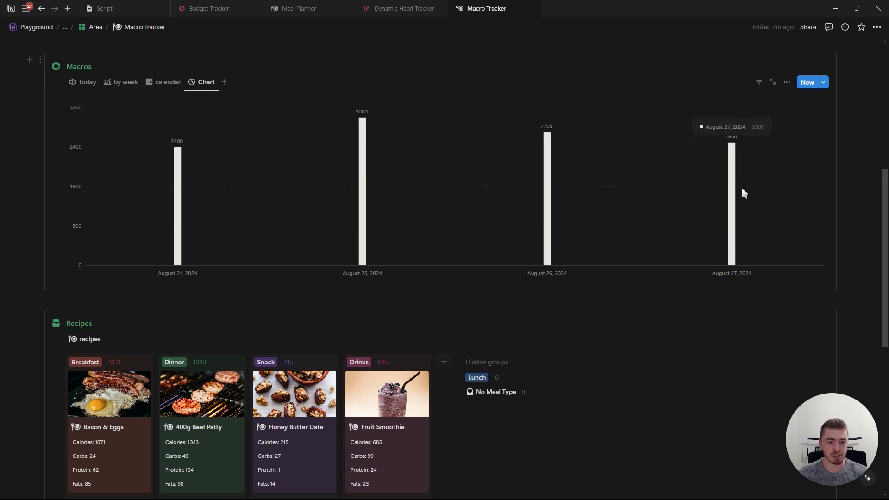
pyautogui.scroll(2, 237, 186)
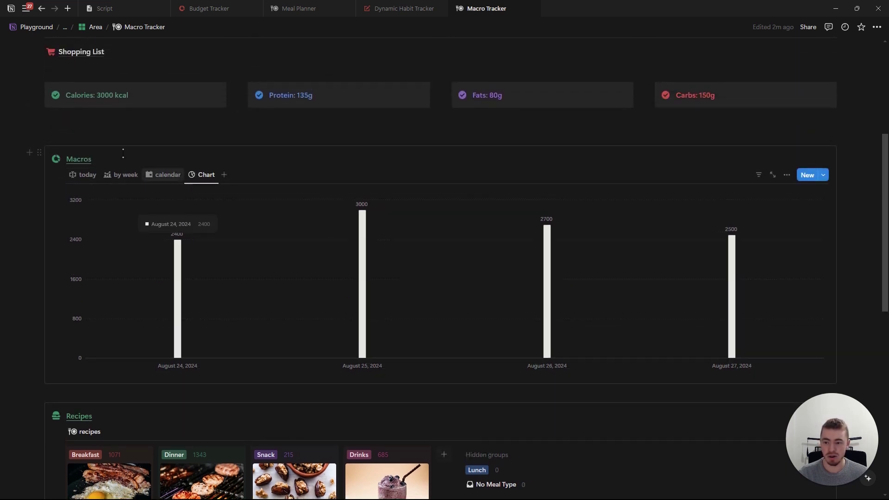
# - Add a new chart view to the Macros database and set its X axis to show Date by Day
pyautogui.click(225, 176)
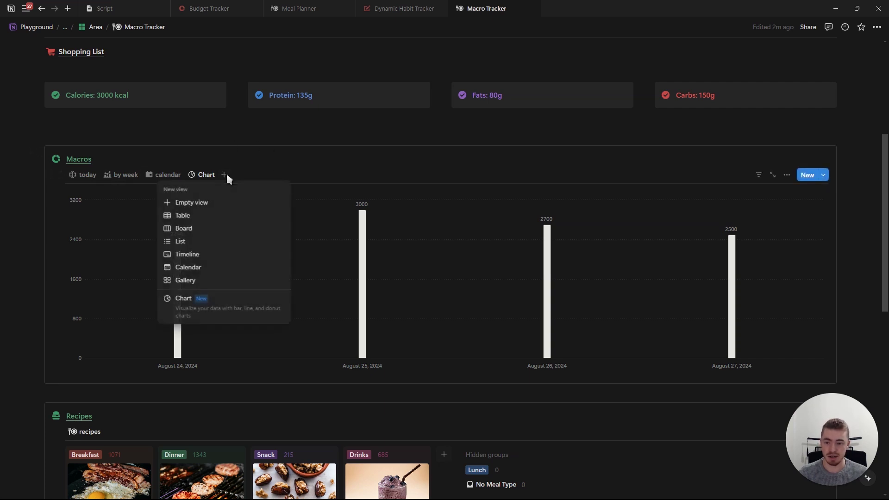
pyautogui.click(212, 306)
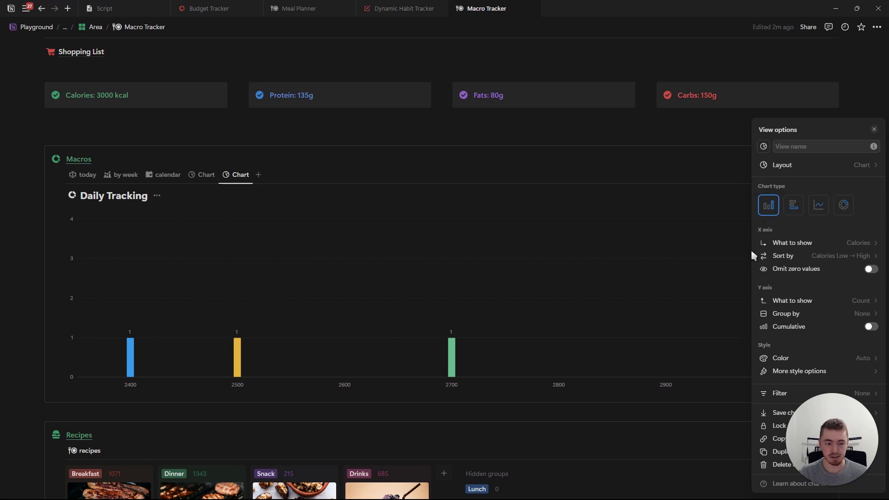
pyautogui.click(787, 245)
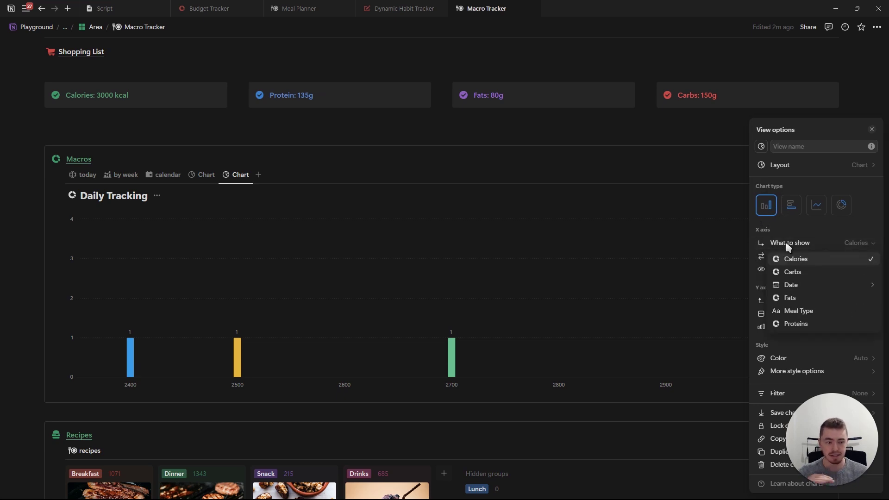
pyautogui.moveTo(794, 284)
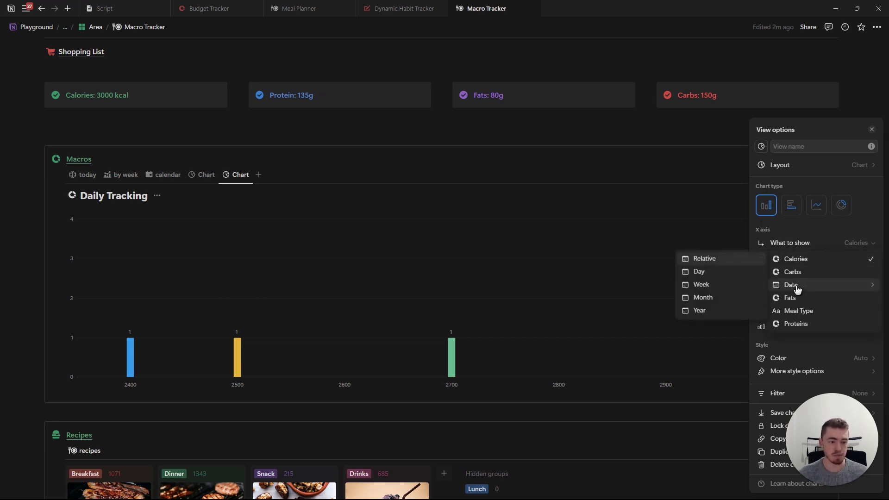
pyautogui.click(723, 276)
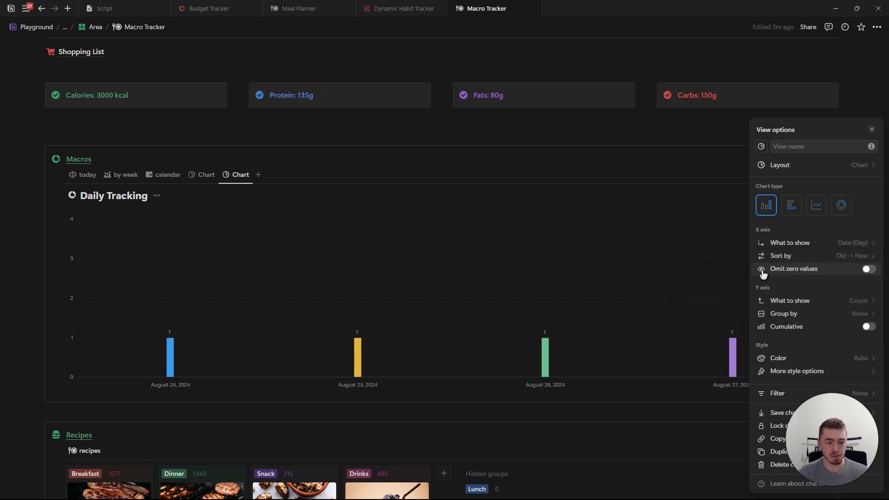
# - Set the new chart's Y axis to the sum of Calories and its color to Colorless
pyautogui.click(814, 301)
pyautogui.moveTo(788, 341)
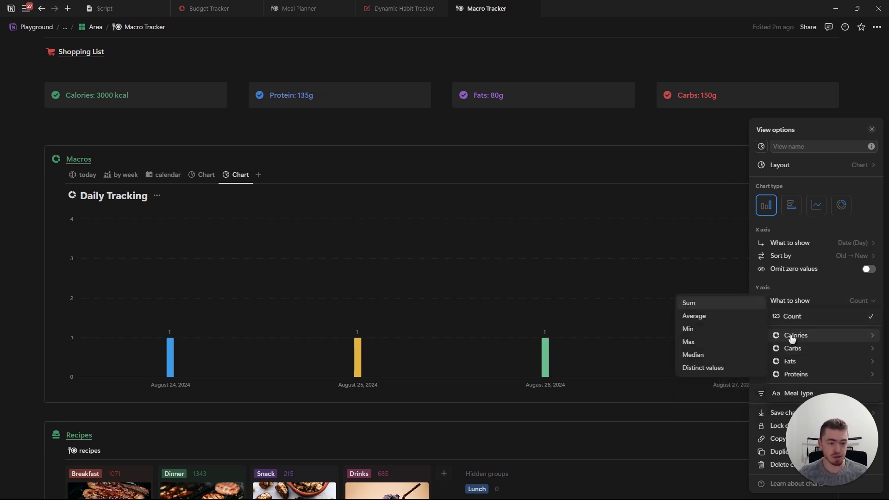
pyautogui.click(708, 304)
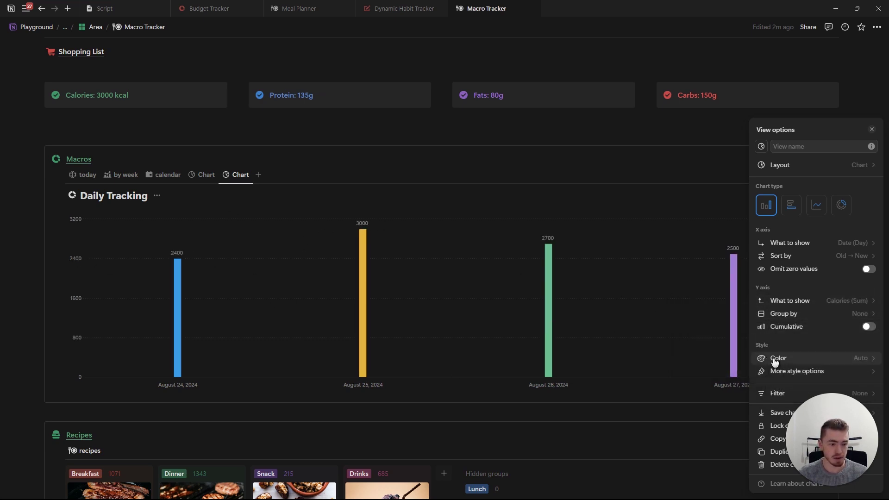
pyautogui.click(789, 364)
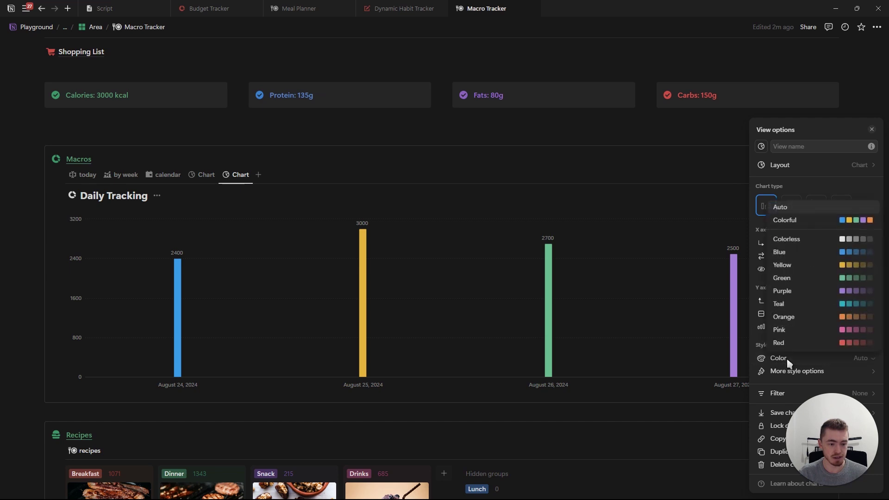
pyautogui.click(819, 245)
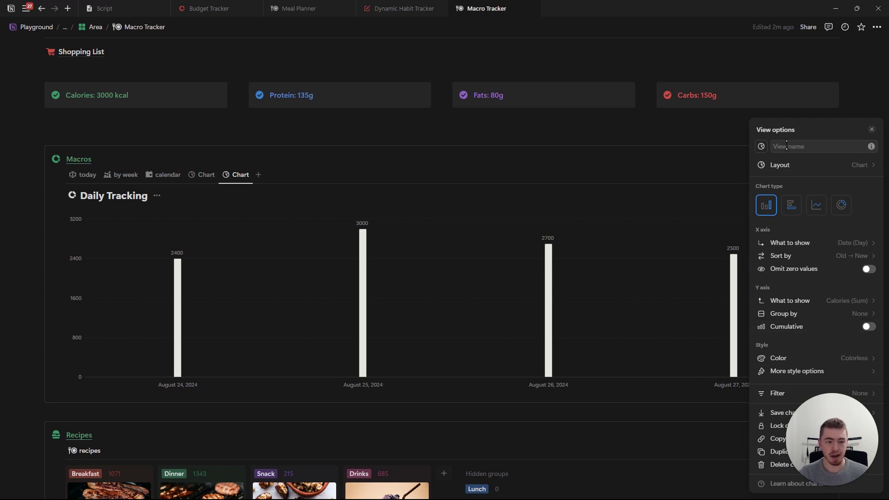
# - Hide the database title in the new chart's layout and close the view options
pyautogui.click(800, 166)
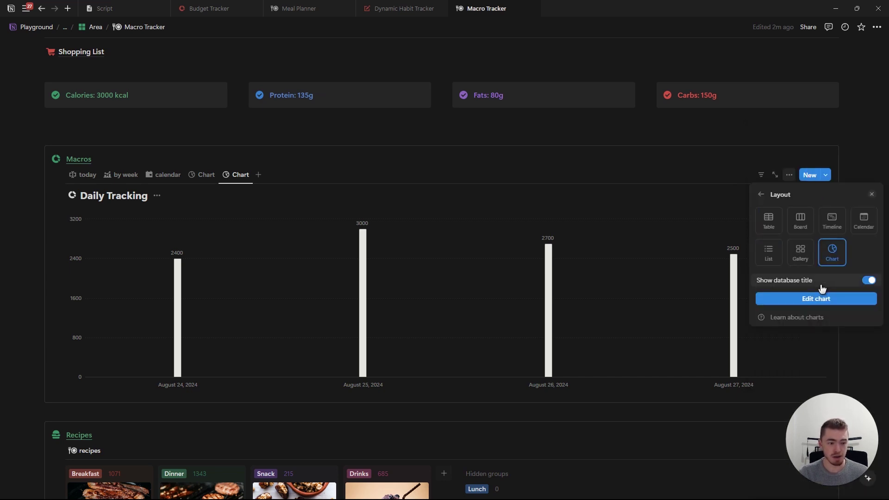
pyautogui.click(869, 280)
pyautogui.click(761, 195)
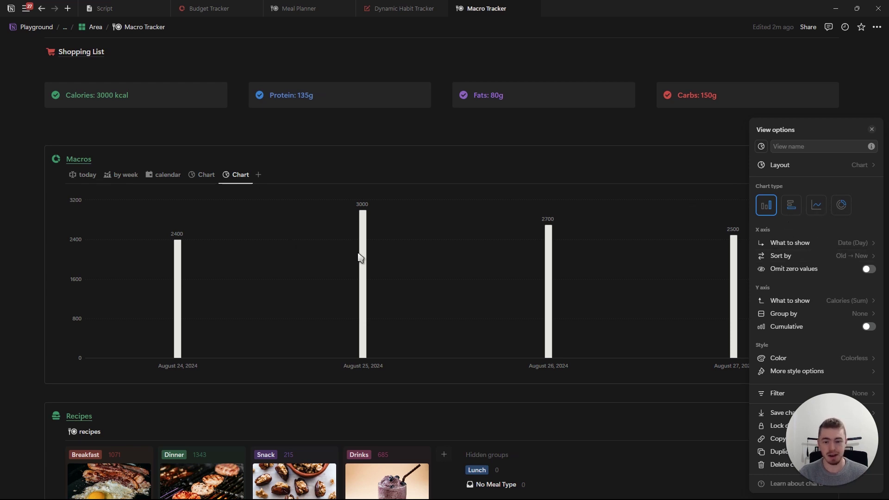
pyautogui.click(871, 130)
# - Delete the original Chart view of the Macros database, keeping the newly created one
pyautogui.click(238, 175)
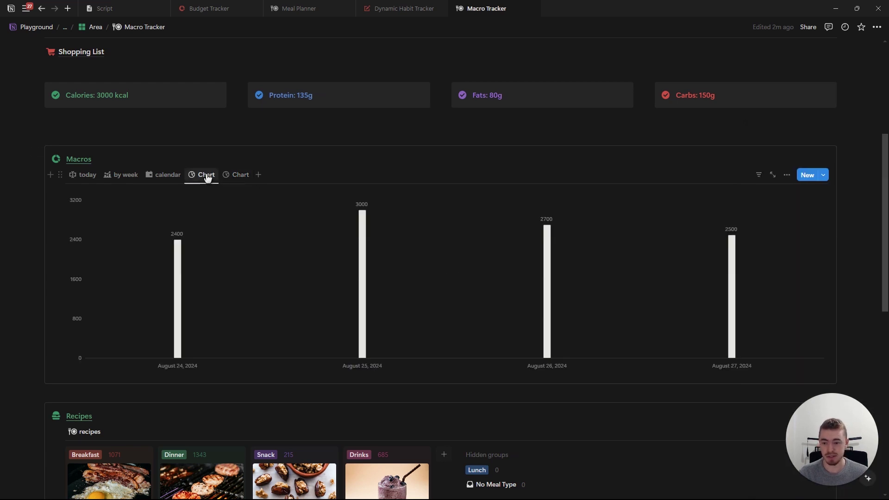
pyautogui.click(204, 175)
pyautogui.click(220, 284)
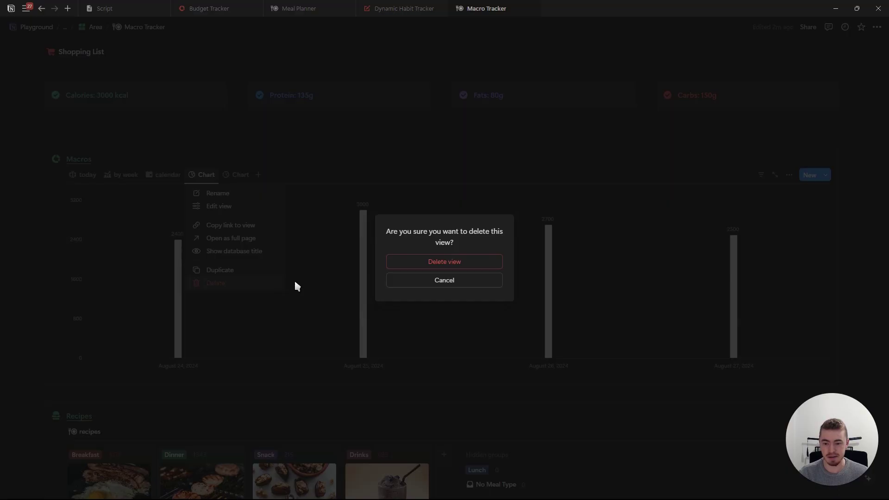
pyautogui.click(455, 263)
# - Compare the Macros database's chart with its calendar view for August 2024 and its by week and today views
pyautogui.click(153, 176)
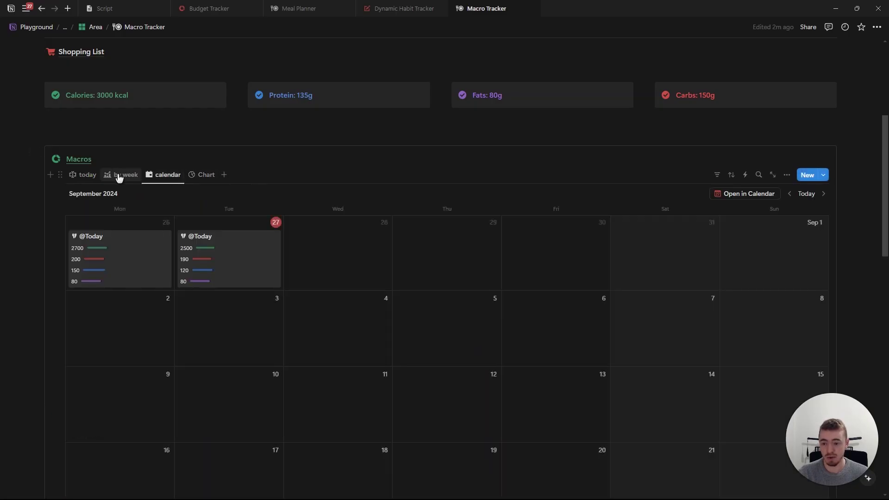
pyautogui.click(204, 175)
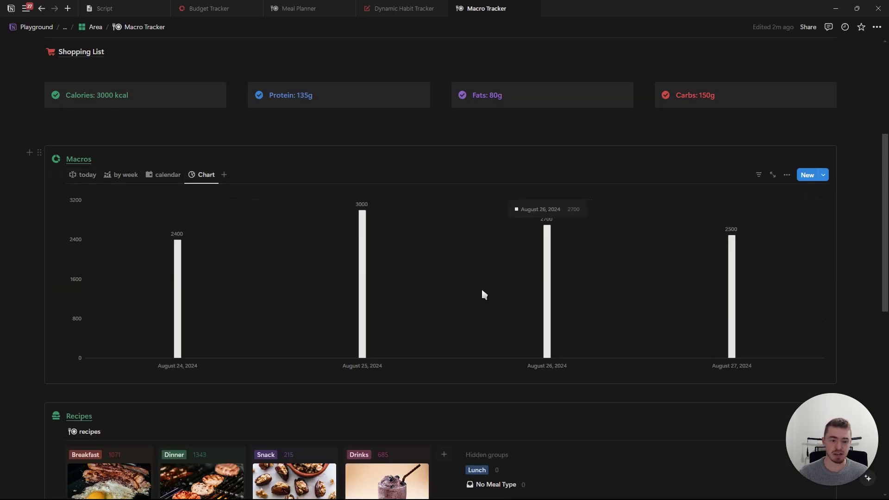
pyautogui.click(163, 176)
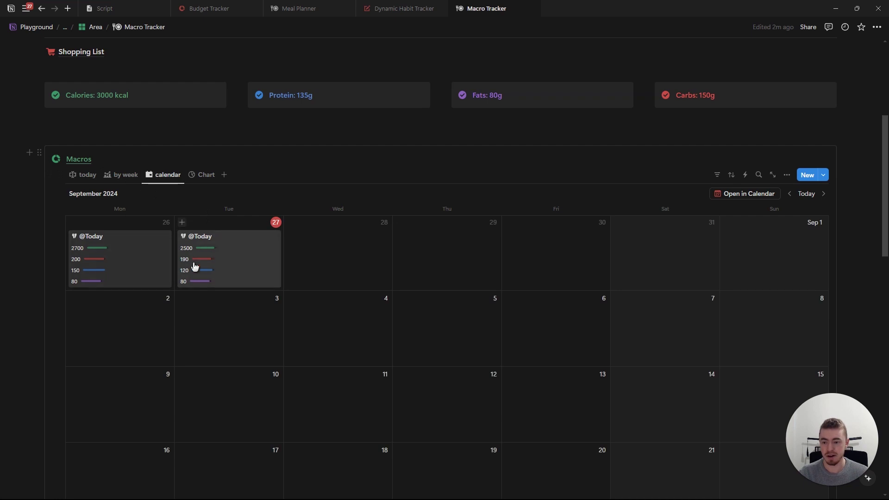
pyautogui.click(790, 194)
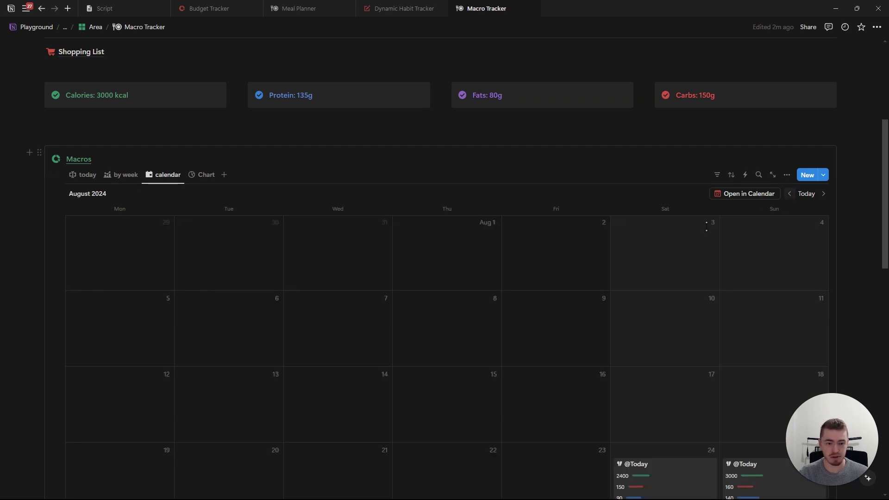
pyautogui.scroll(-5, 566, 243)
pyautogui.scroll(6, 760, 260)
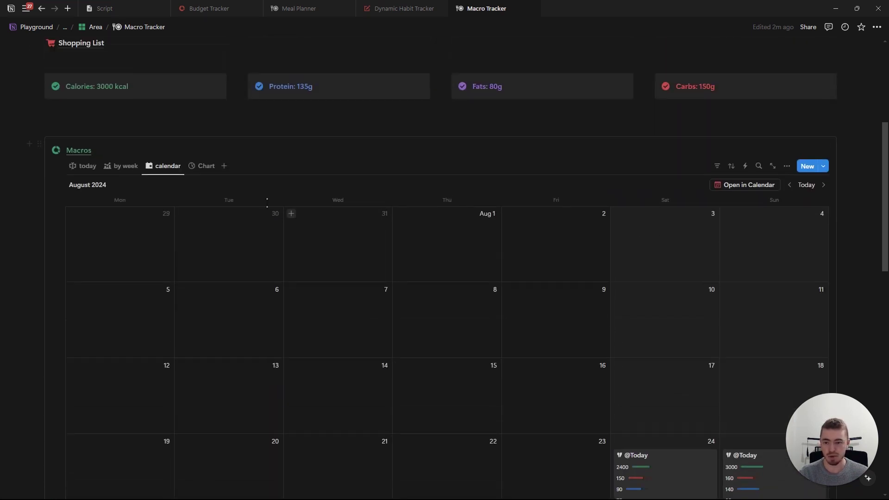
pyautogui.click(121, 312)
pyautogui.scroll(-4, 214, 139)
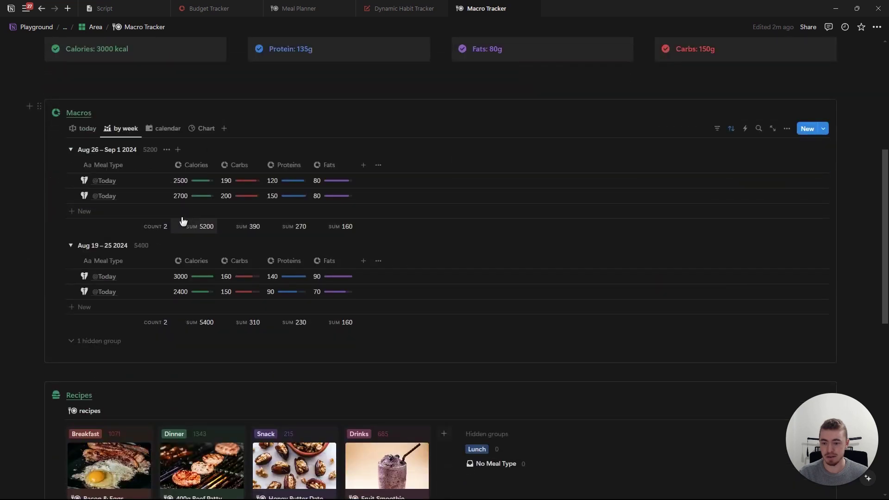
pyautogui.click(83, 129)
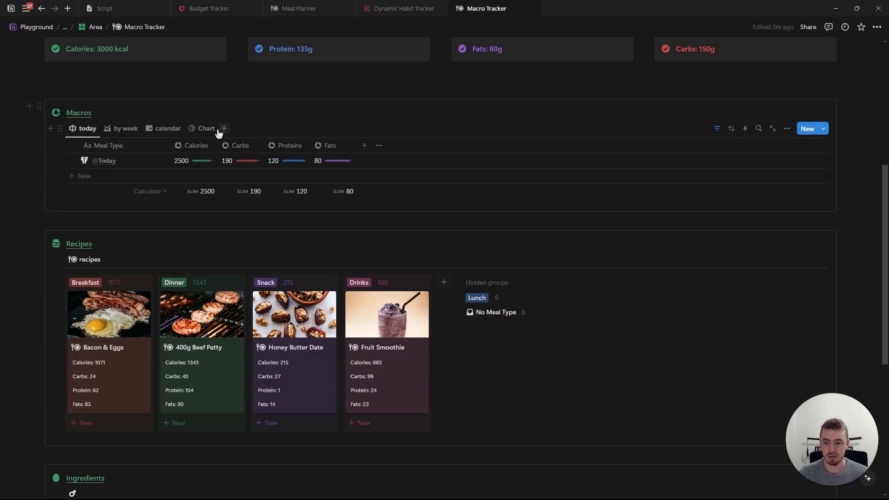
pyautogui.click(205, 129)
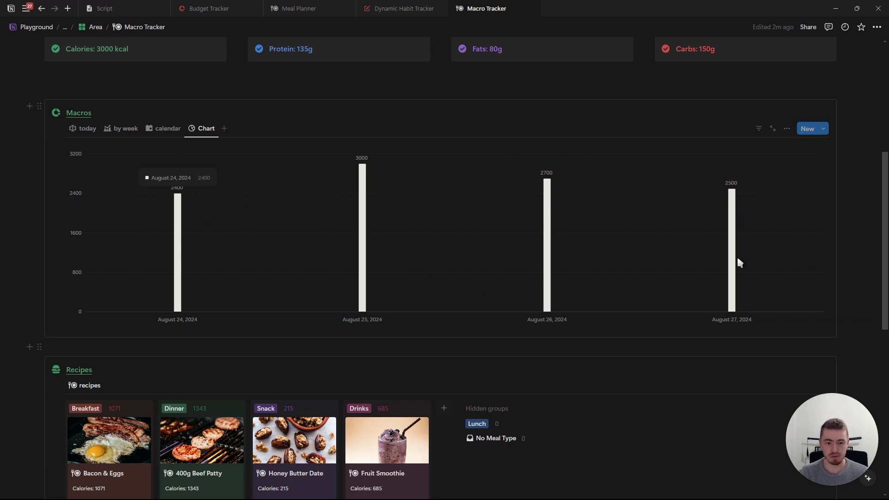
pyautogui.scroll(1, 489, 184)
pyautogui.scroll(1, 488, 185)
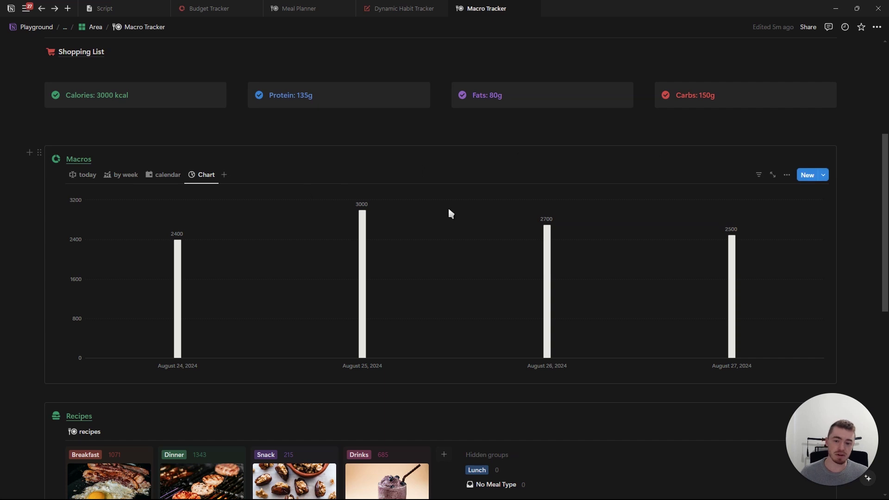
# - Try the horizontal bar type on the Macros chart and return it to vertical bars
pyautogui.click(787, 175)
pyautogui.click(791, 205)
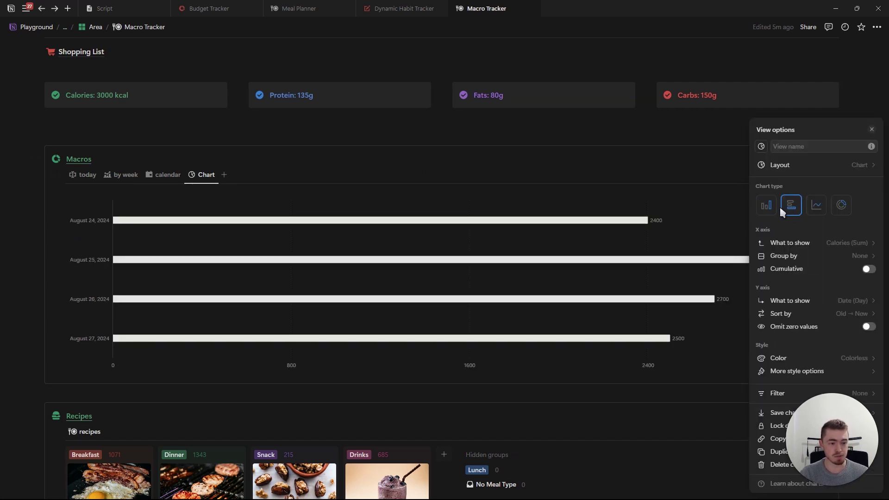
pyautogui.click(766, 207)
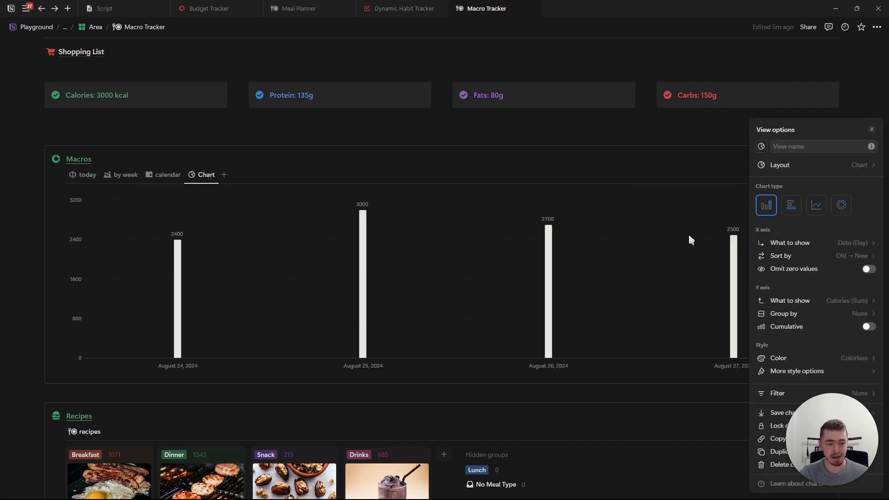
pyautogui.click(791, 205)
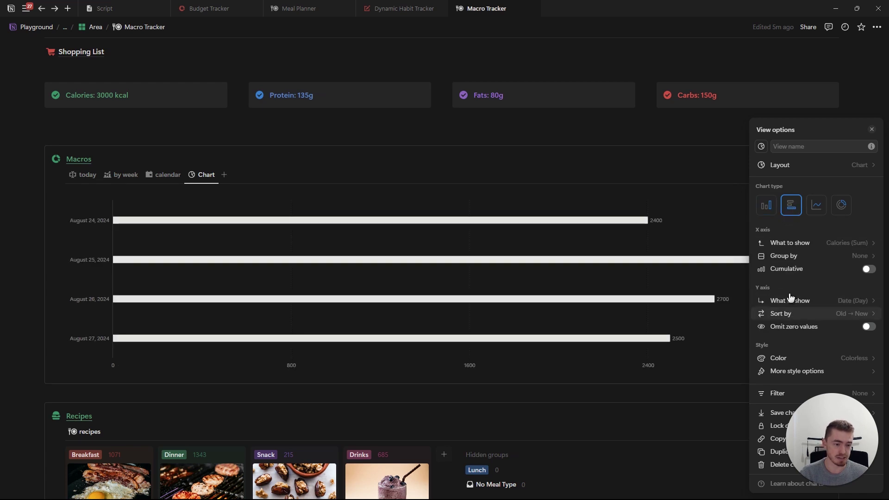
pyautogui.click(767, 208)
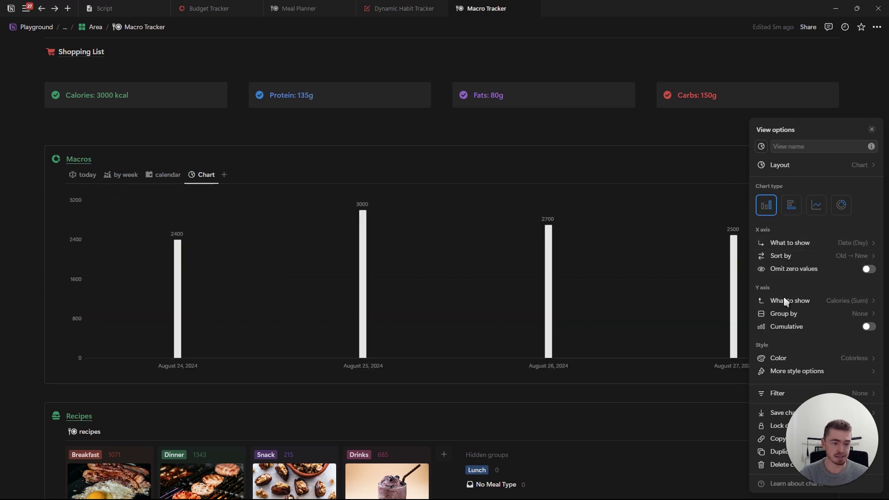
# - Compare the horizontal and vertical bar types on the Macros chart, finishing on vertical bars
pyautogui.click(792, 205)
pyautogui.click(769, 207)
pyautogui.click(787, 207)
pyautogui.click(768, 206)
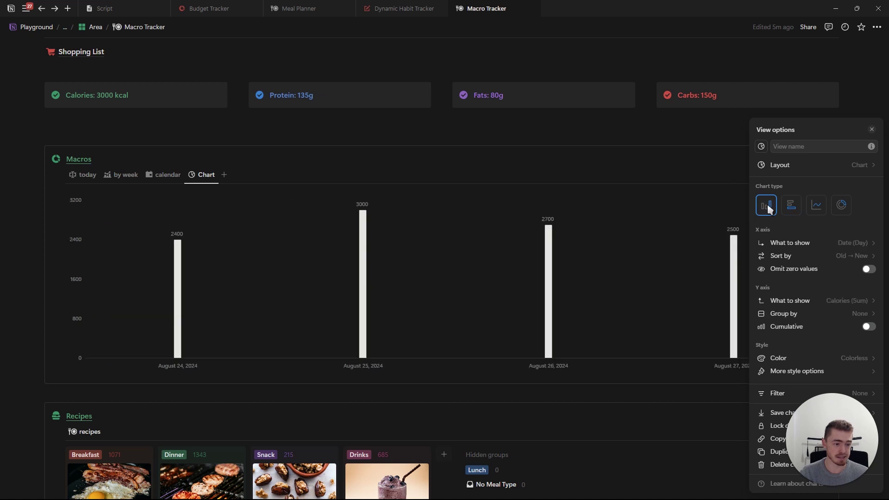
pyautogui.click(792, 203)
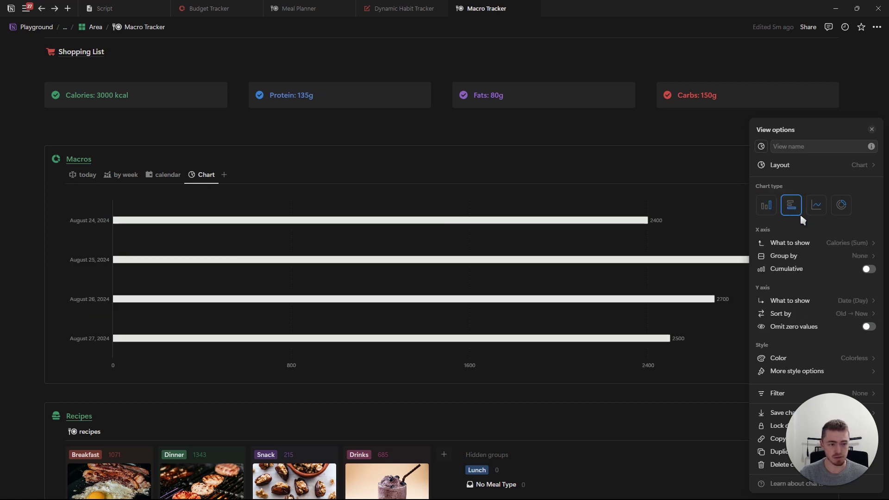
pyautogui.click(771, 207)
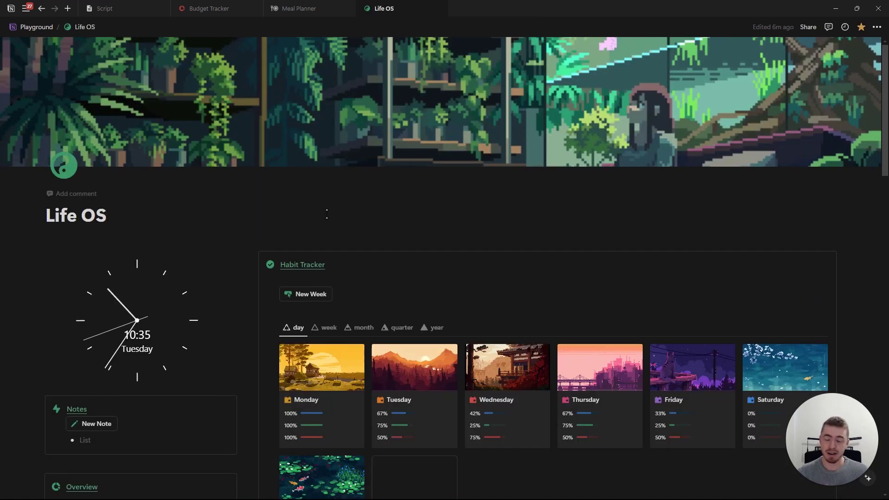
# - Open the Budget Tracker page from the Business group of Areas on the Life OS page
pyautogui.scroll(-13, 83, 58)
pyautogui.scroll(-5, 82, 58)
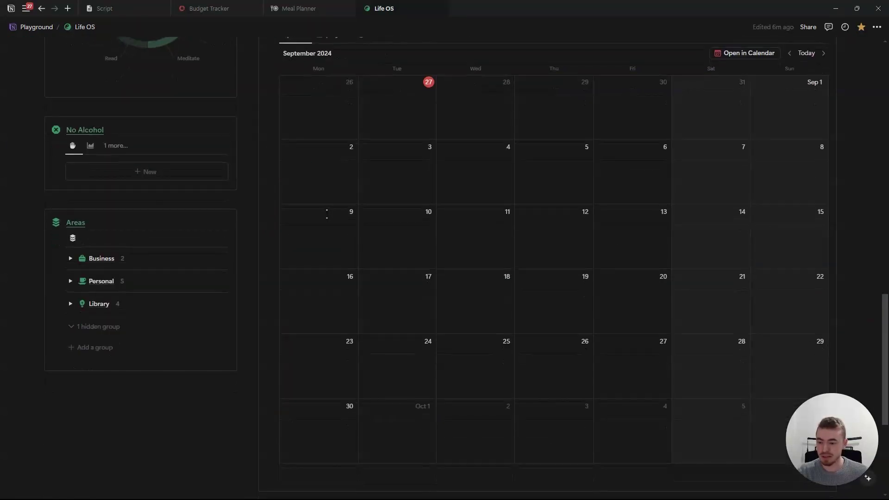
pyautogui.click(70, 260)
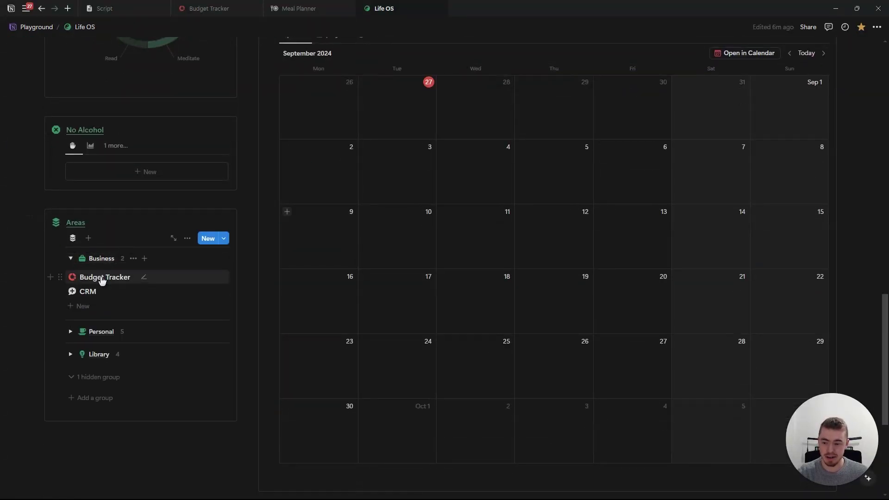
pyautogui.click(104, 277)
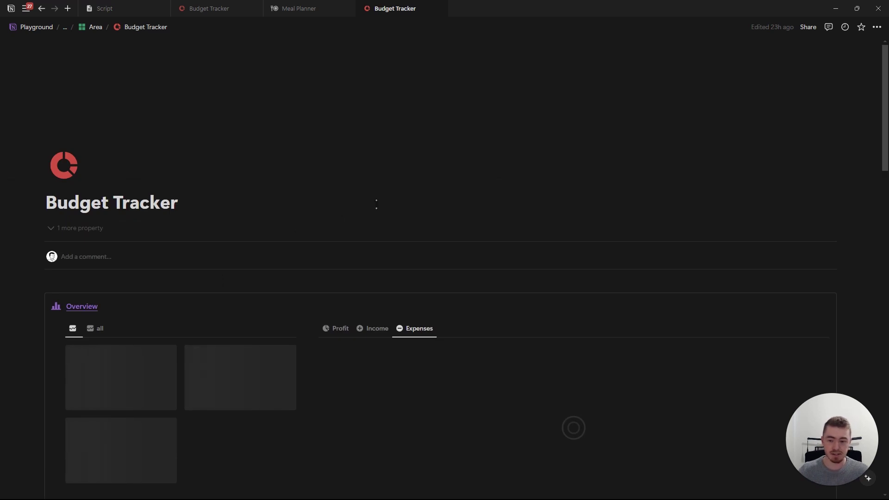
# - Review the Overview's Profit, Income and Expenses charts and the remaining sections of the Budget Tracker page
pyautogui.click(334, 328)
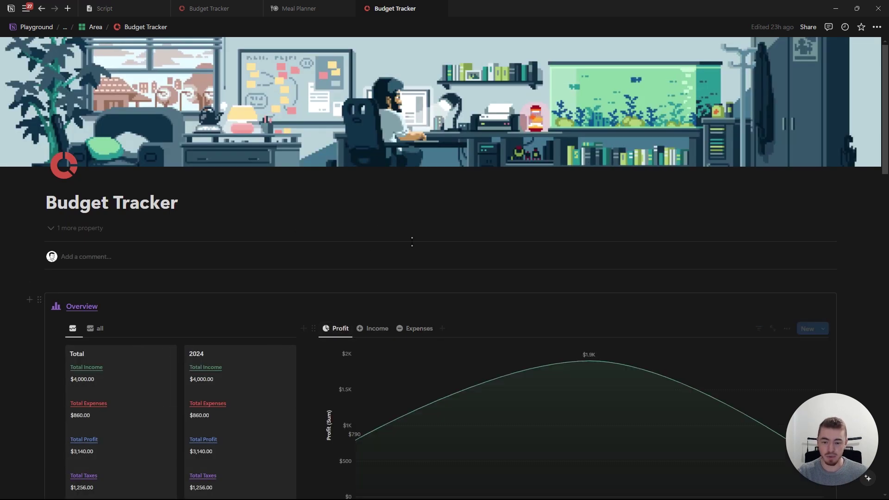
pyautogui.scroll(-4, 382, 184)
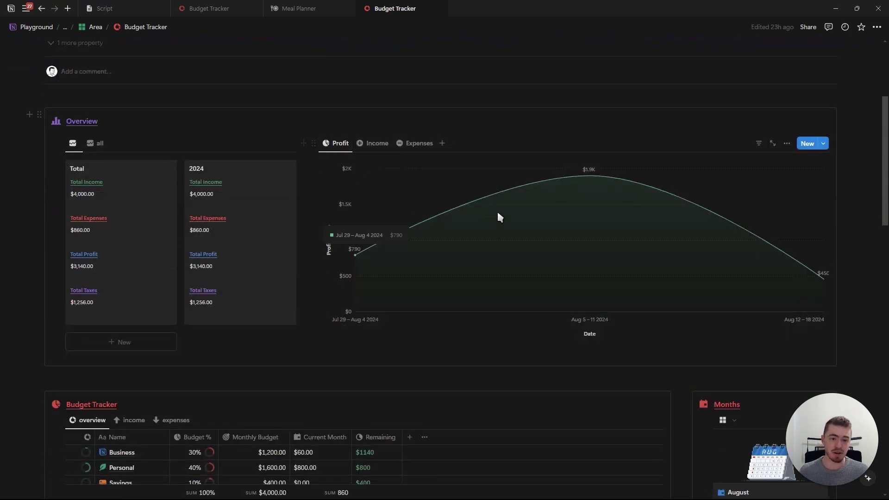
pyautogui.click(377, 148)
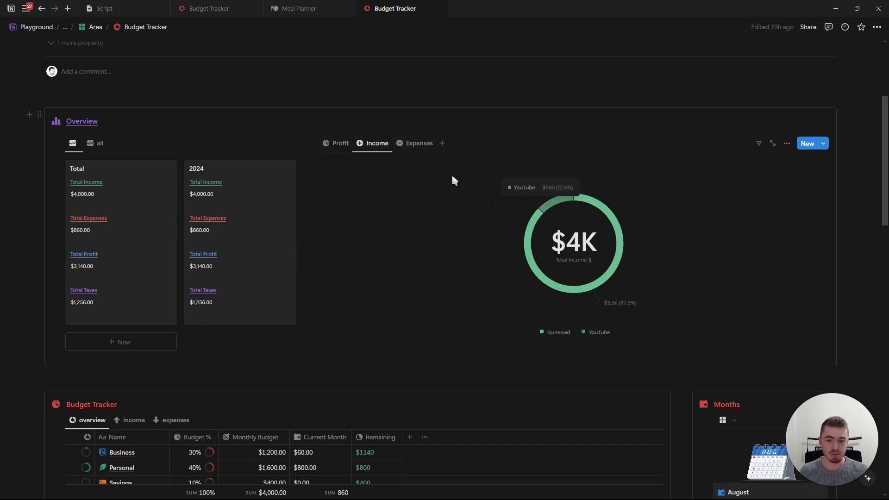
pyautogui.click(416, 145)
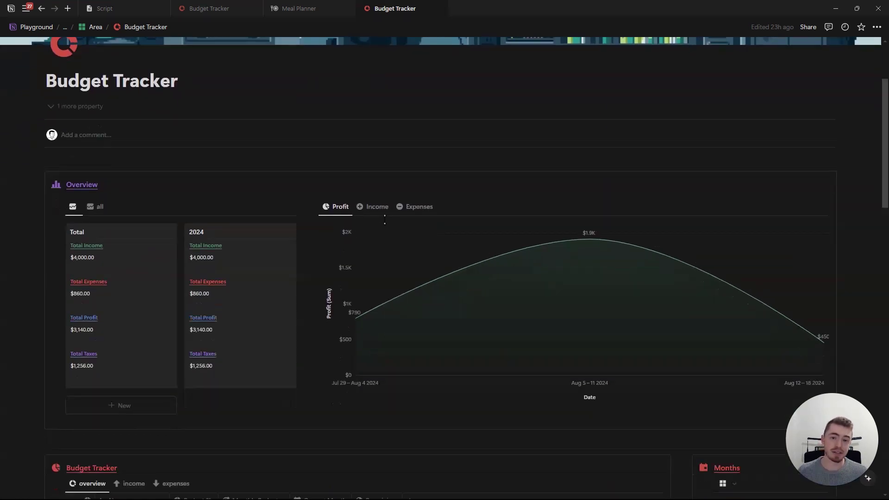
pyautogui.scroll(-5, 386, 224)
pyautogui.scroll(-11, 384, 225)
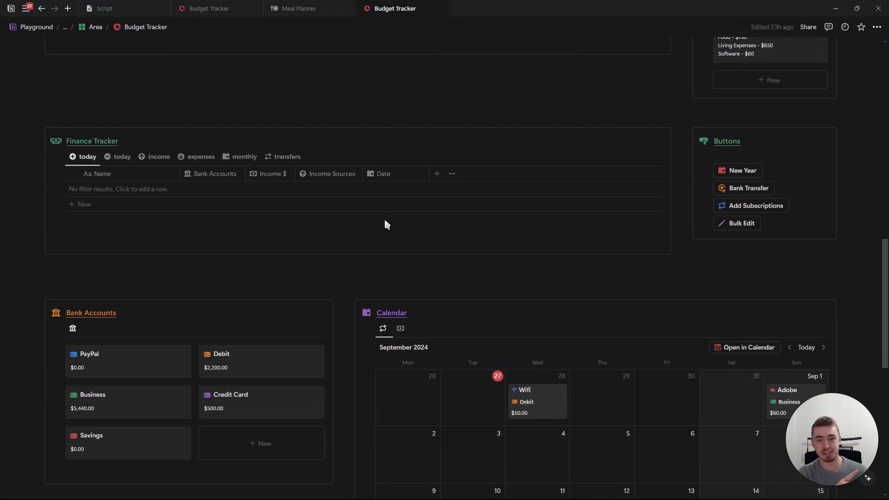
pyautogui.scroll(-5, 384, 218)
pyautogui.scroll(12, 384, 215)
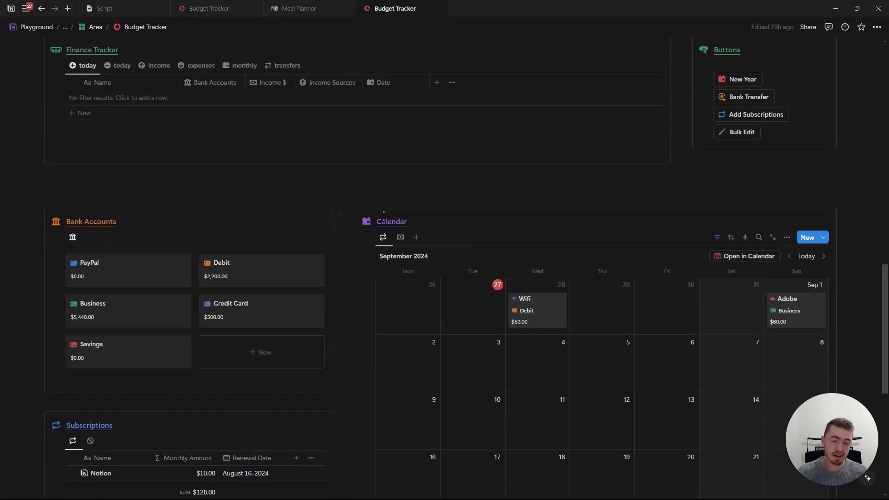
pyautogui.scroll(8, 383, 214)
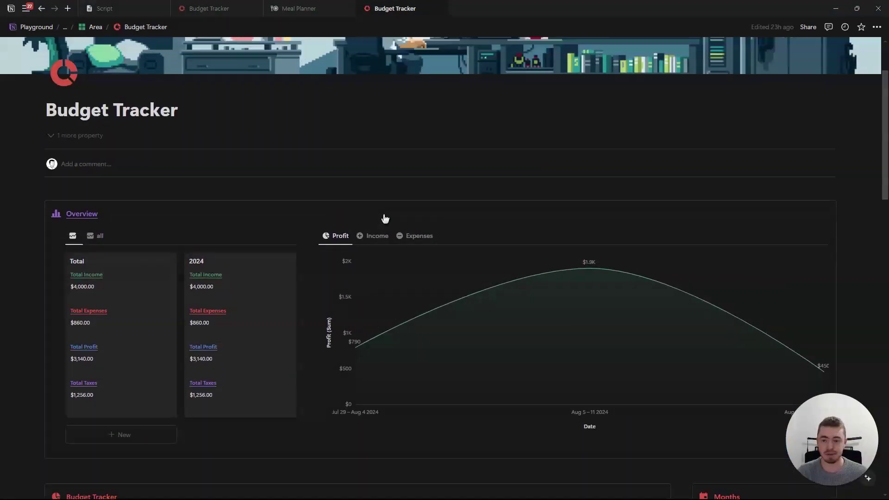
# - Insert a line chart linked to the Finance Tracker database above the Overview callout and close its view options
pyautogui.click(213, 113)
pyautogui.press('Return')
pyautogui.write('/chart')
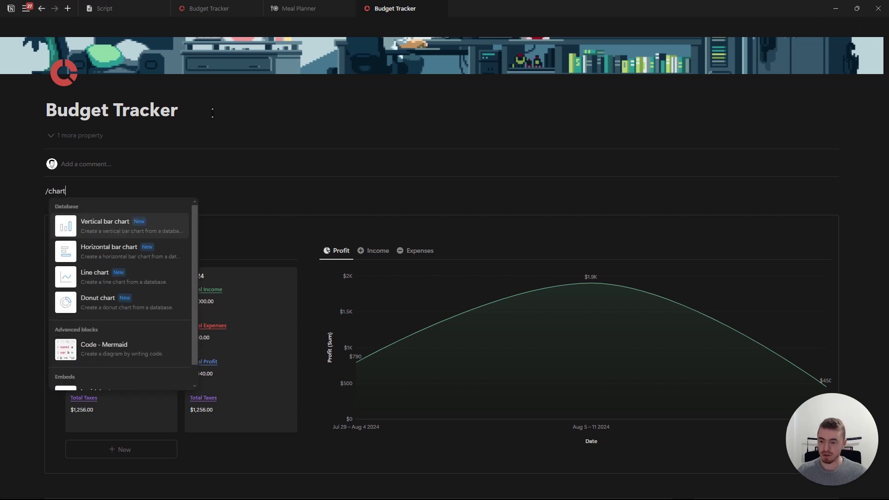
pyautogui.click(109, 276)
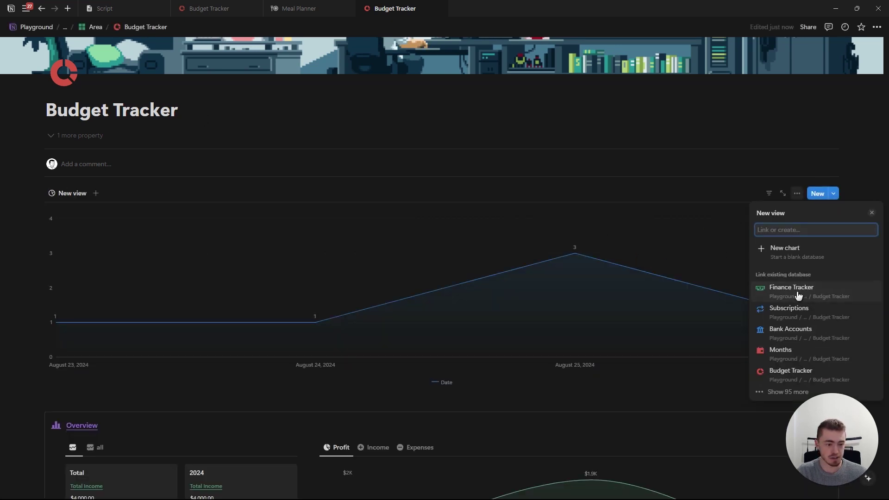
pyautogui.click(798, 296)
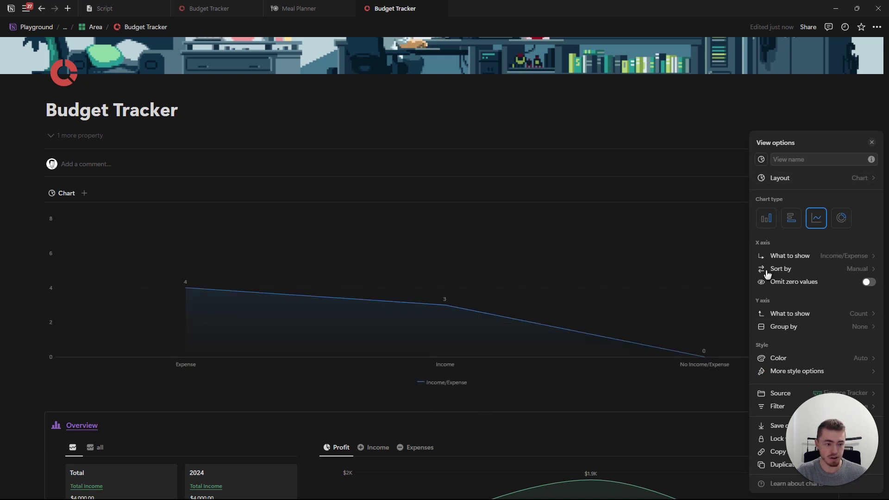
pyautogui.click(871, 145)
# - Move the new line chart into the Overview callout, directly above the existing Profit chart
pyautogui.scroll(-3, 127, 161)
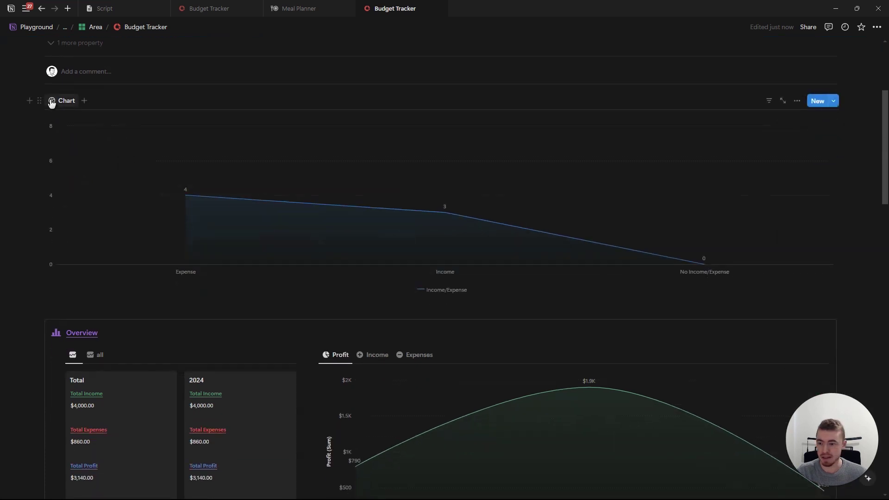
pyautogui.moveTo(40, 97); pyautogui.dragTo(354, 343)
pyautogui.scroll(2, 364, 258)
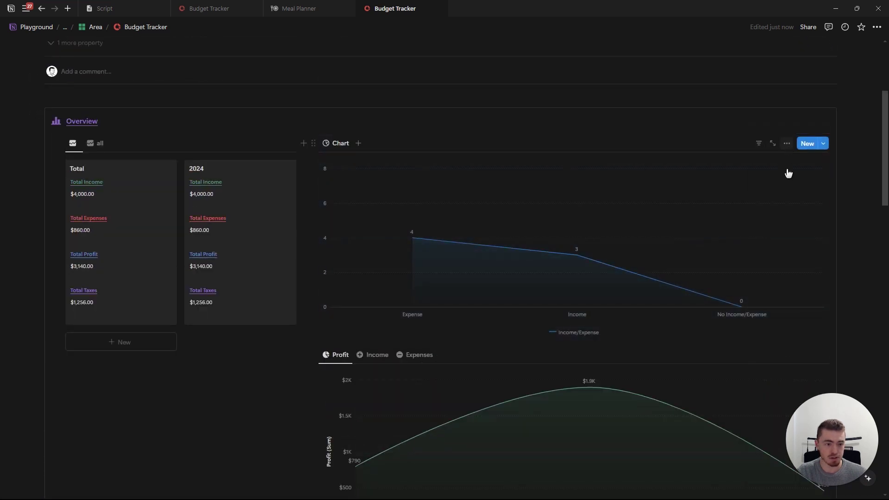
# - Name the new chart view Profit and give it a pie chart icon
pyautogui.click(787, 144)
pyautogui.write('Profit')
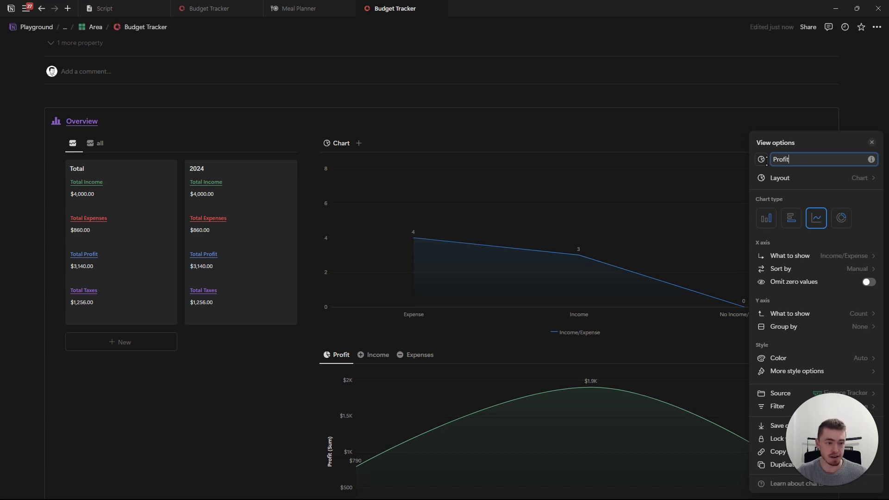
pyautogui.click(762, 160)
pyautogui.click(681, 232)
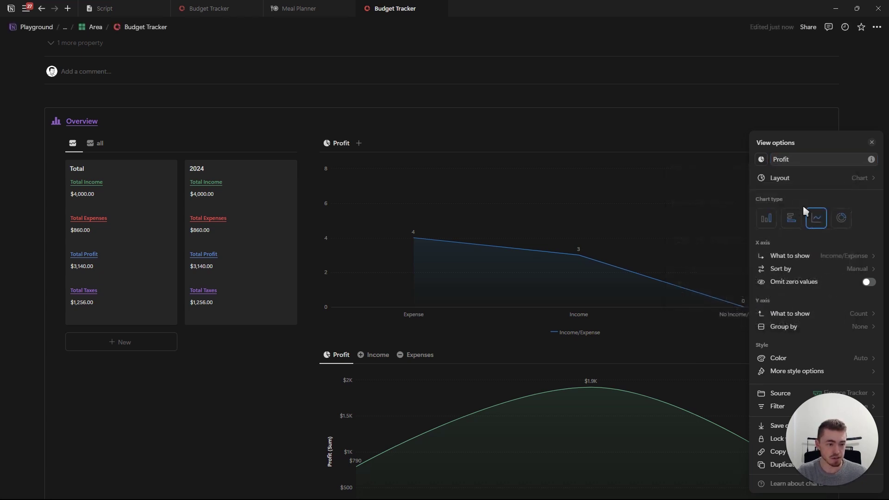
# - Set the new Profit chart's X axis to Date by Week and its Y axis to the Sum of Profit
pyautogui.click(792, 255)
pyautogui.moveTo(786, 327)
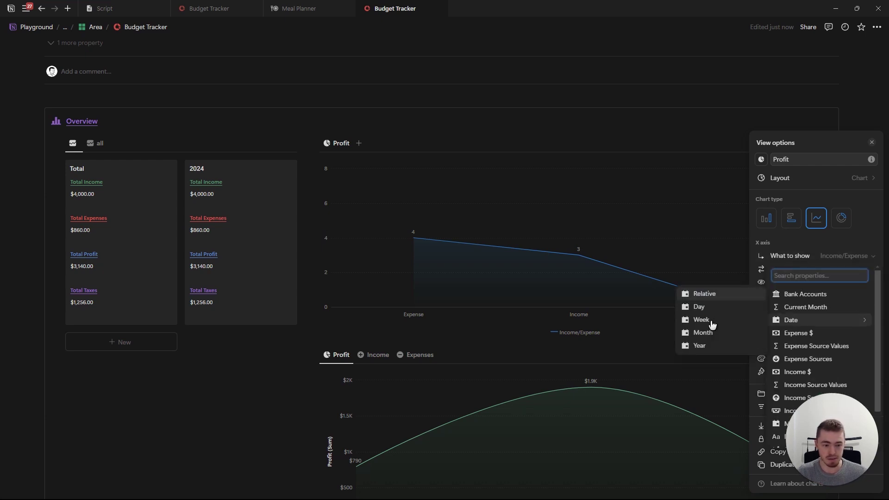
pyautogui.click(702, 320)
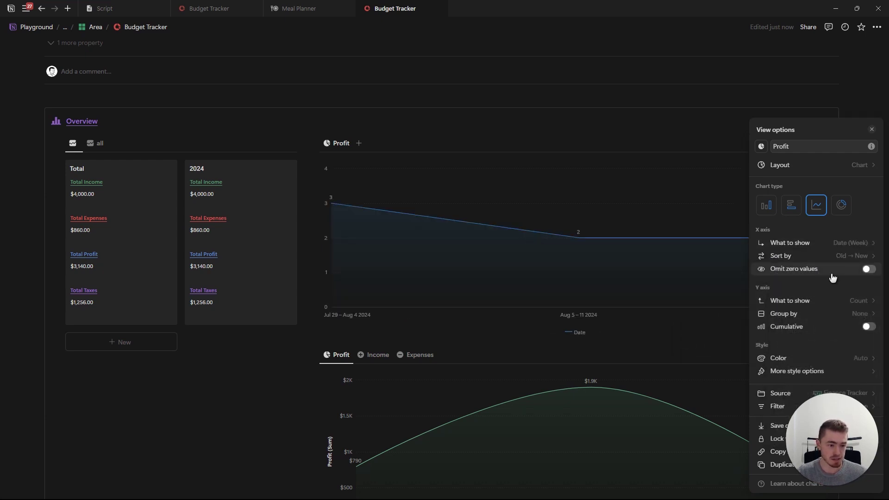
pyautogui.click(804, 304)
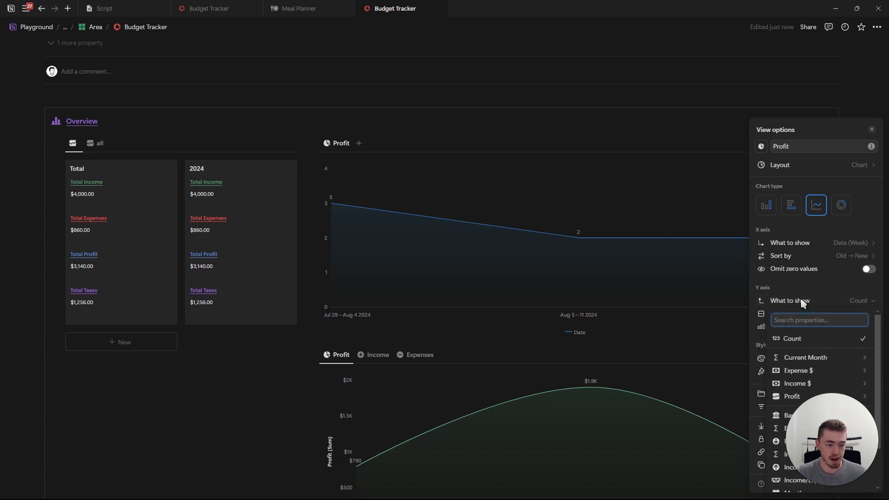
pyautogui.moveTo(790, 398)
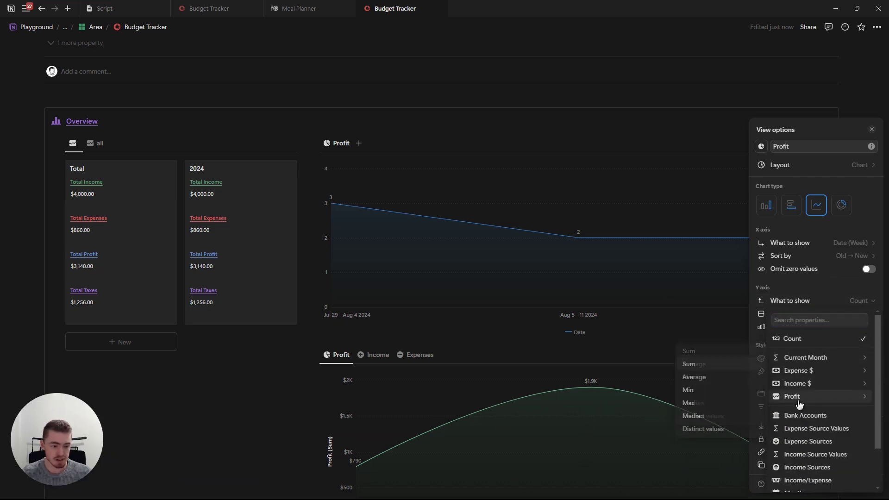
pyautogui.click(712, 365)
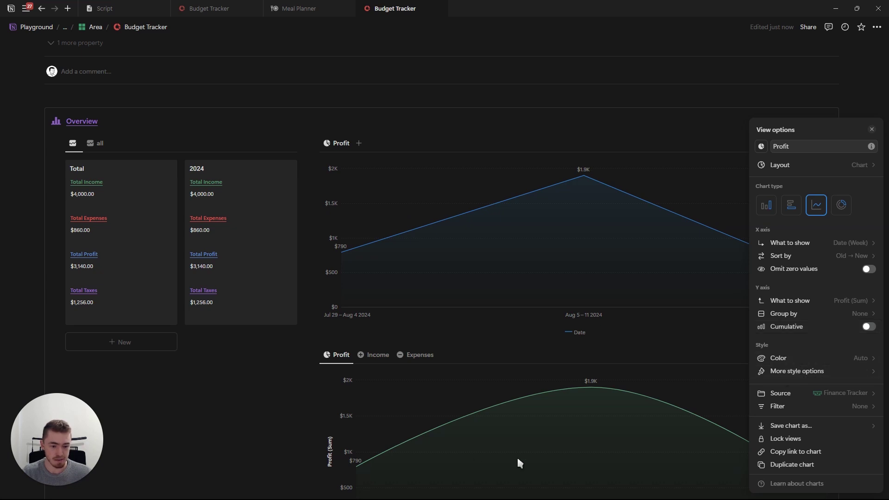
# - Turn on the smooth line for the new Profit chart and set its color to Green
pyautogui.click(823, 371)
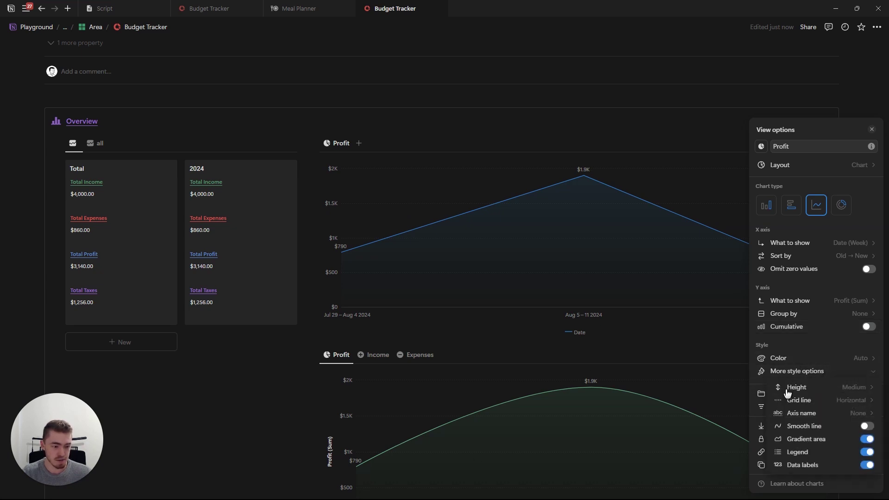
pyautogui.click(800, 429)
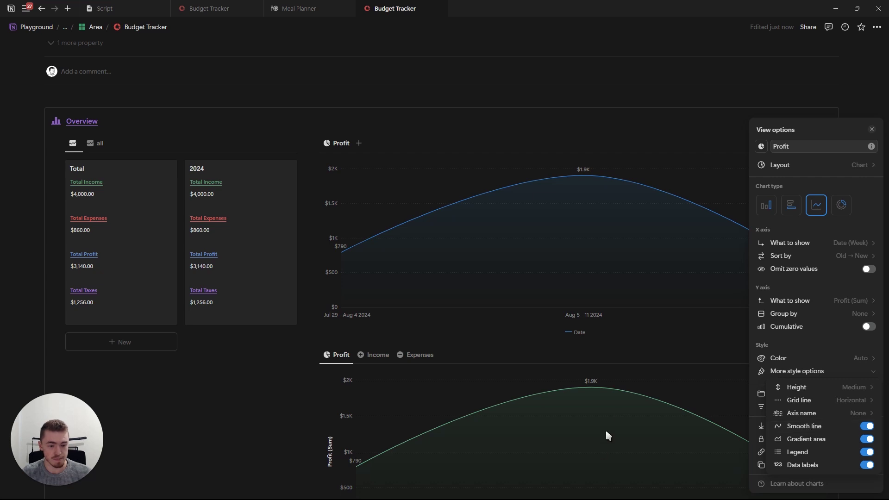
pyautogui.click(811, 358)
pyautogui.click(824, 282)
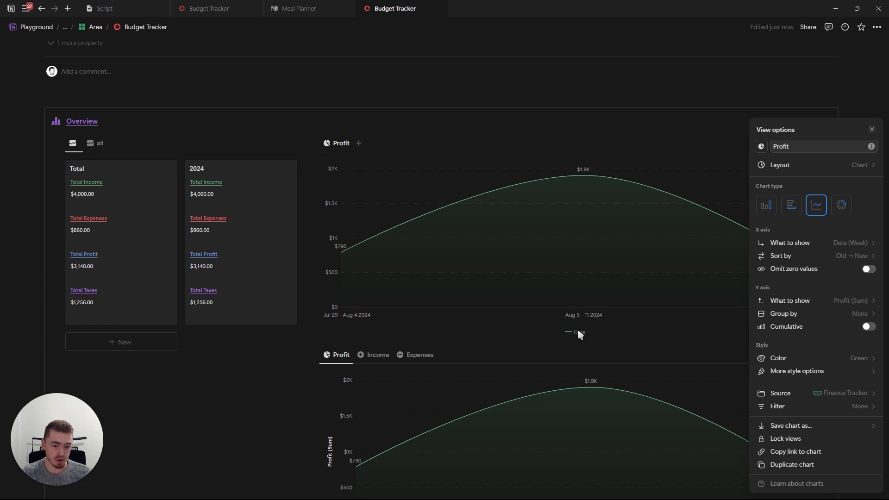
# - Turn off the new Profit chart's legend, check its grid line options and close the view options
pyautogui.click(814, 371)
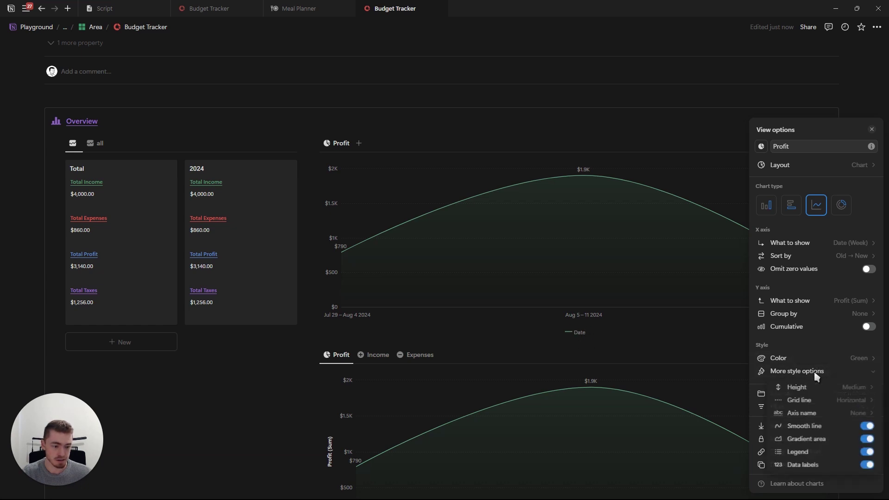
pyautogui.click(805, 456)
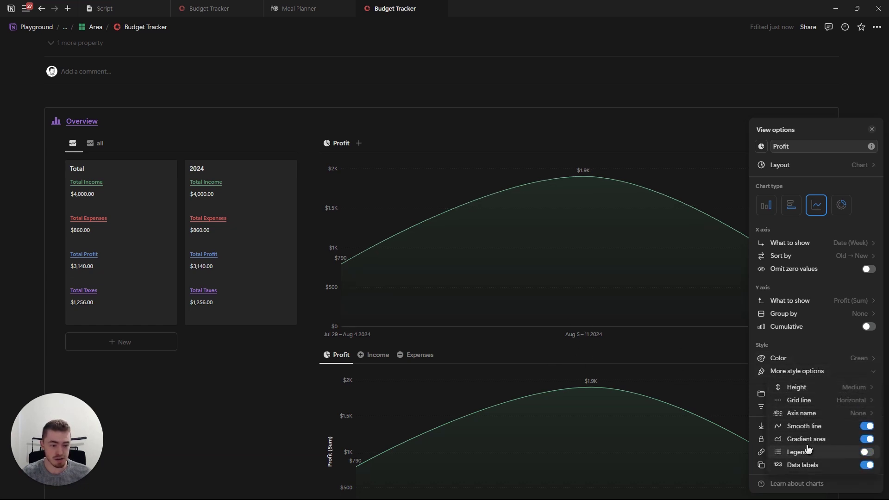
pyautogui.click(853, 400)
pyautogui.press('Escape')
pyautogui.click(815, 371)
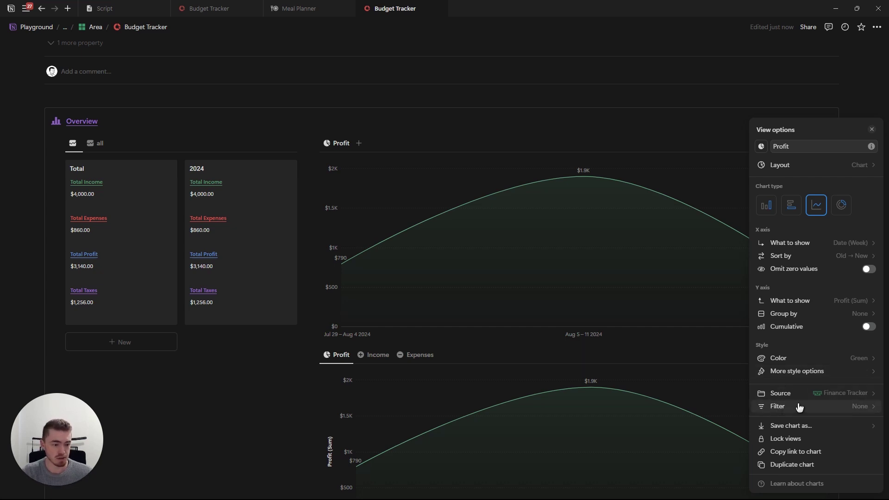
pyautogui.click(873, 130)
# - Show the axis names on both axes of the new Profit chart
pyautogui.scroll(-1, 606, 241)
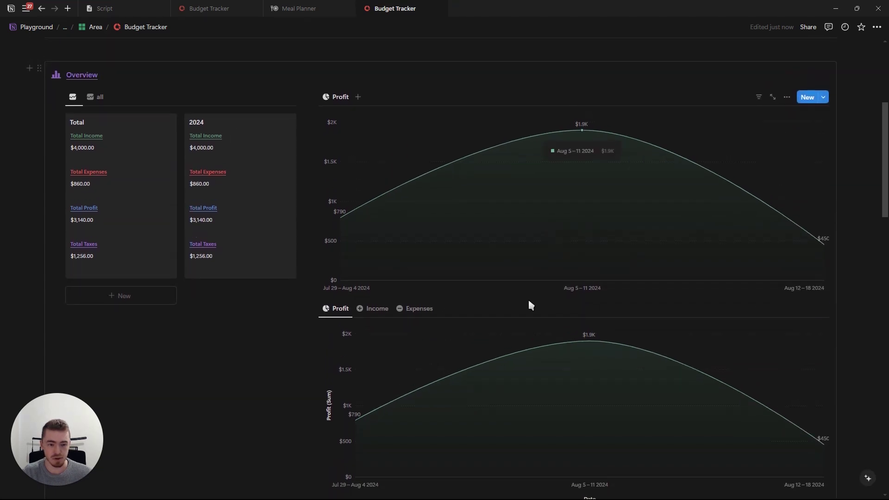
pyautogui.scroll(1, 510, 195)
pyautogui.click(787, 143)
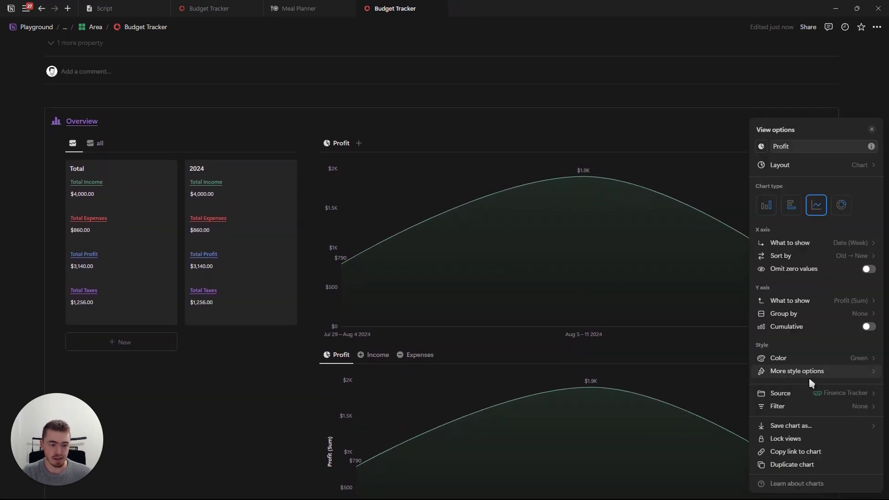
pyautogui.click(813, 373)
pyautogui.moveTo(794, 416)
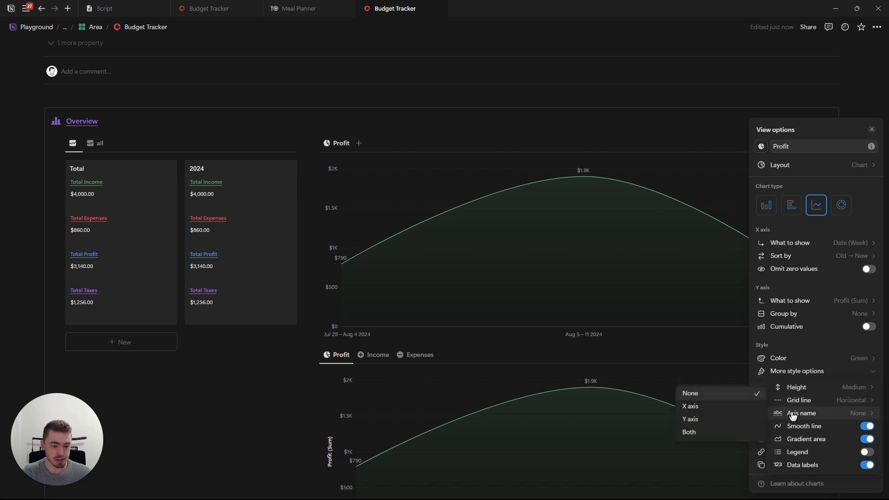
pyautogui.click(691, 432)
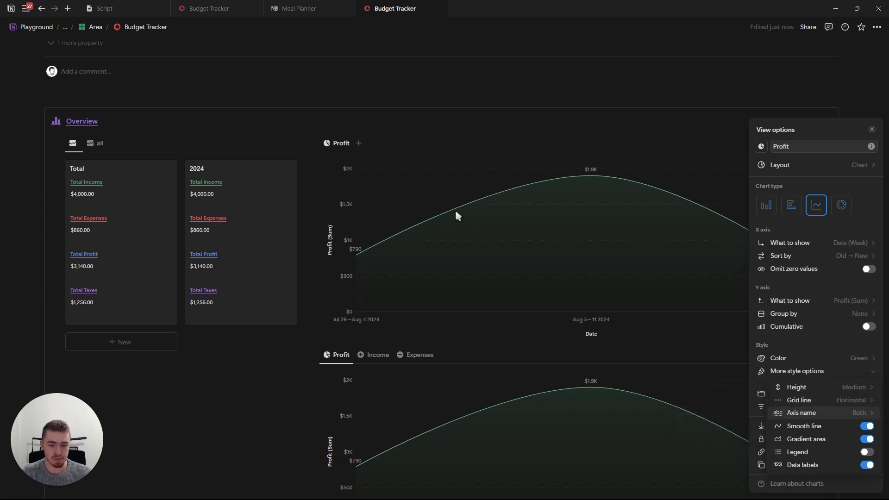
# - Close the new Profit chart's view options and show the Income view in the original chart block below
pyautogui.click(872, 130)
pyautogui.scroll(-2, 499, 217)
pyautogui.scroll(2, 463, 278)
pyautogui.click(377, 355)
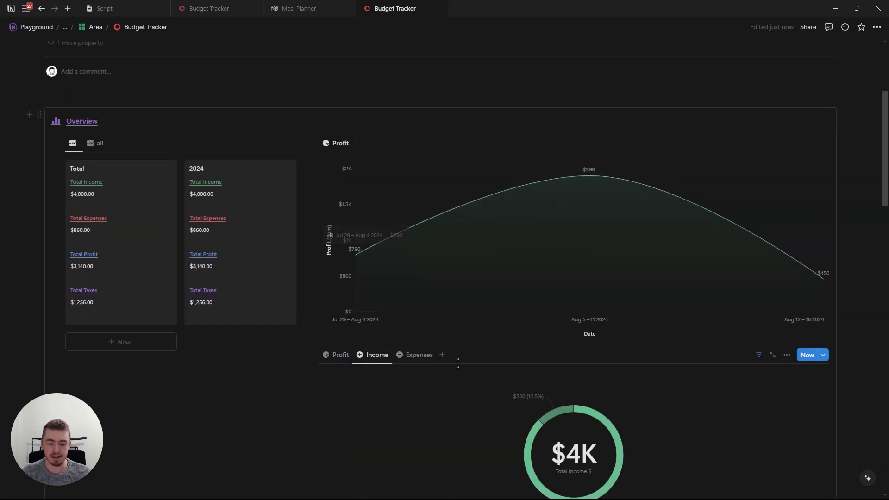
# - Add a chart view beside the new Profit chart and link it to the Finance Tracker database
pyautogui.click(359, 144)
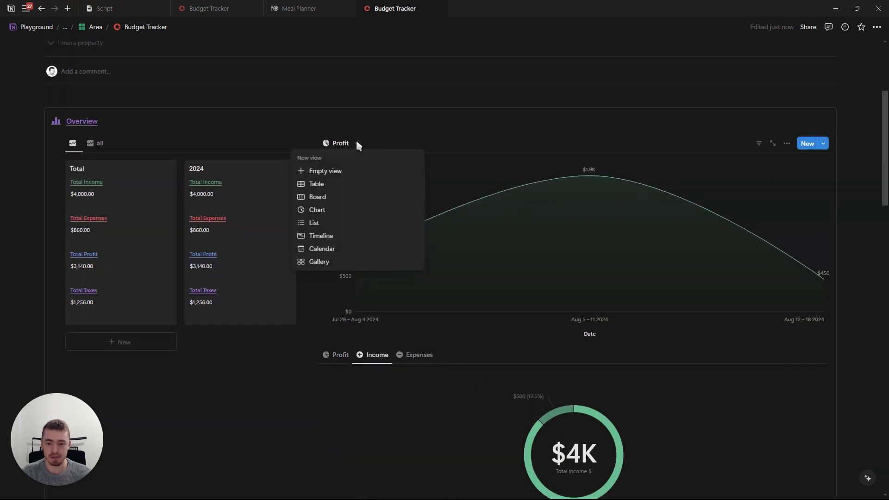
pyautogui.click(315, 210)
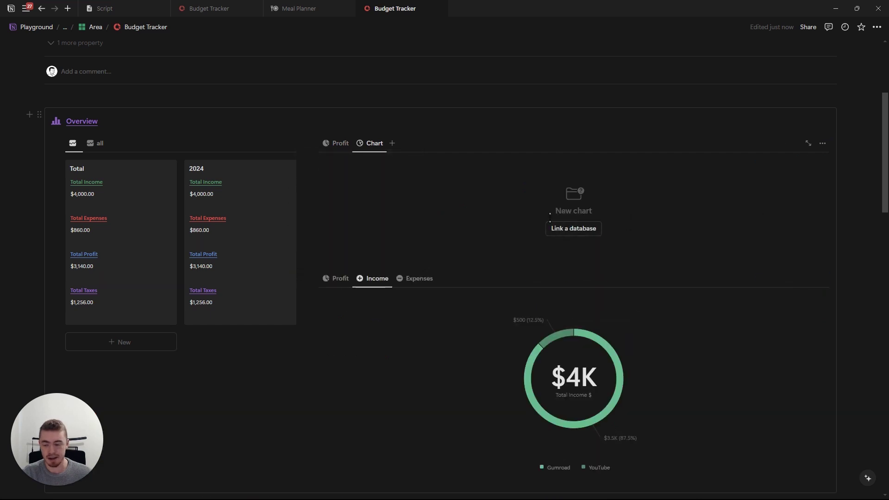
pyautogui.click(564, 234)
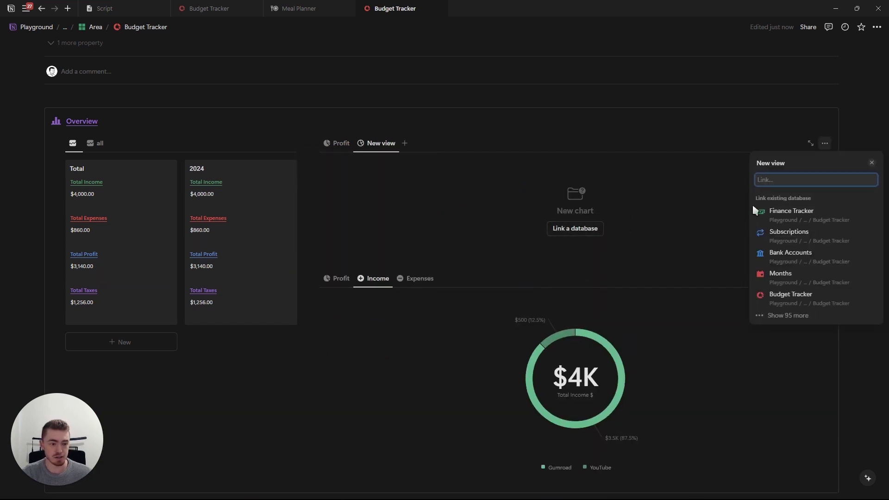
pyautogui.click(762, 214)
# - Name the new chart view Income and give it the circled plus icon
pyautogui.click(803, 143)
pyautogui.write('Income')
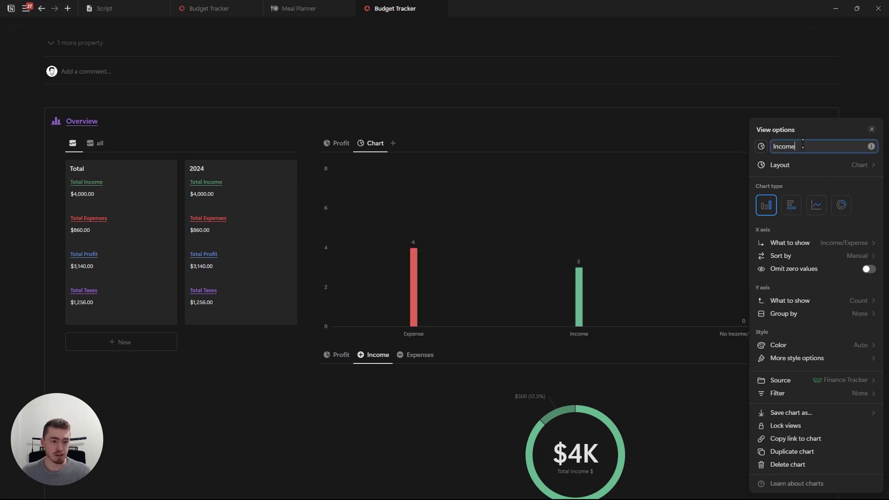
pyautogui.click(762, 147)
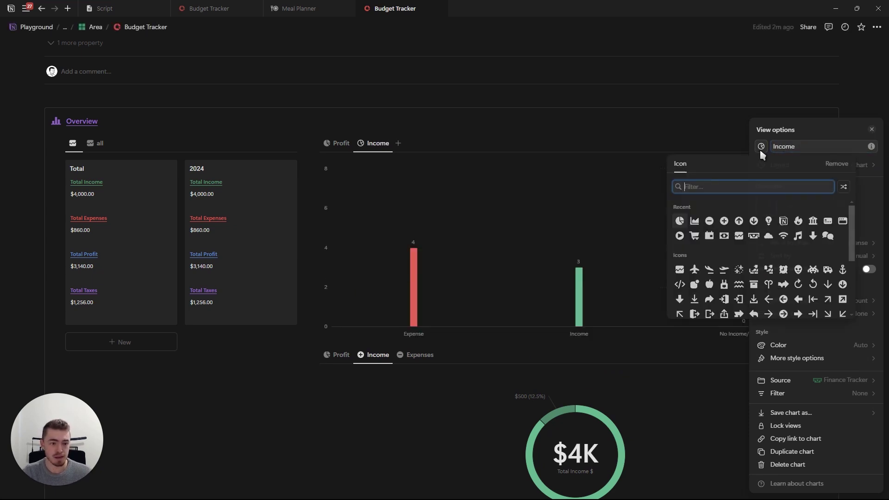
pyautogui.click(728, 226)
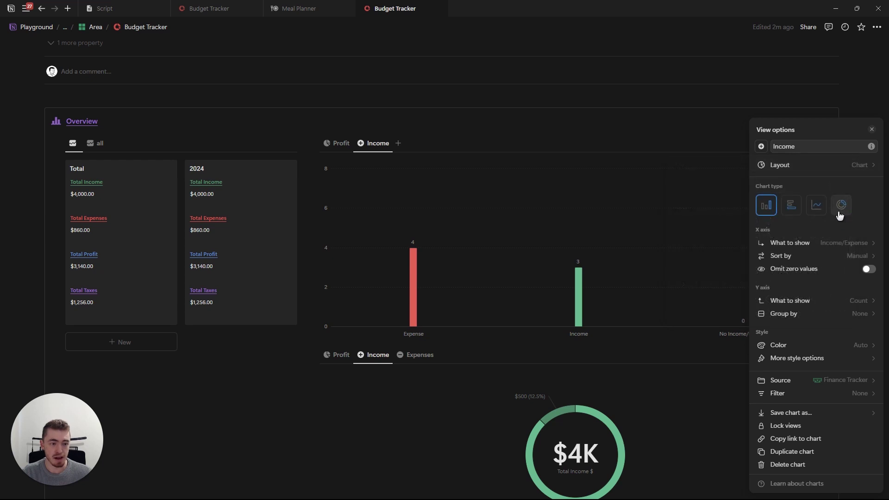
# - Make the new Income view a donut chart showing Income Sources, with each slice representing the Sum of Income $
pyautogui.click(842, 205)
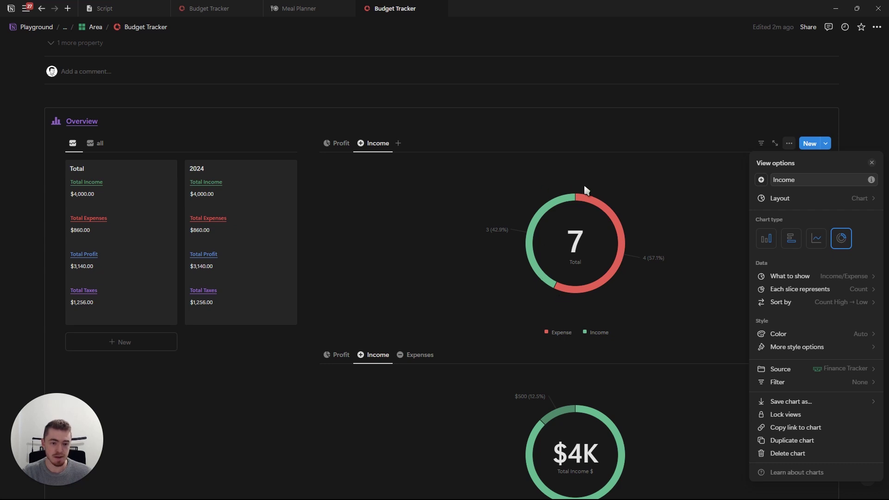
pyautogui.click(810, 281)
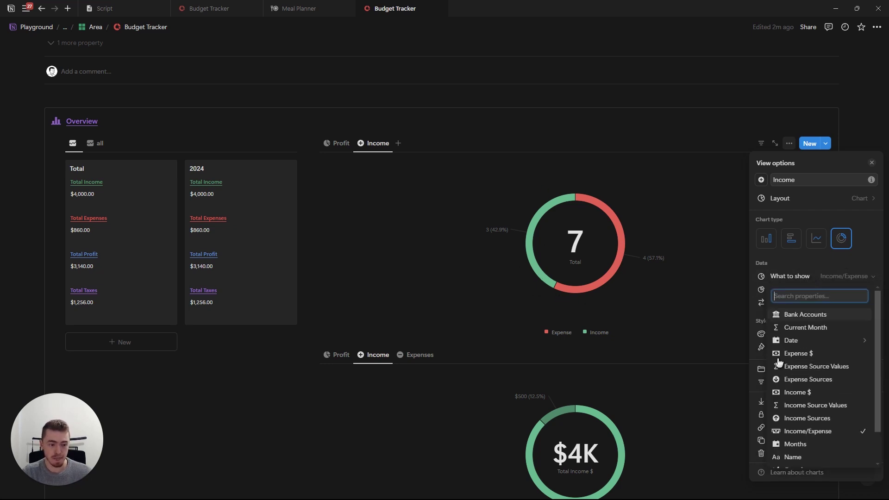
pyautogui.click(807, 418)
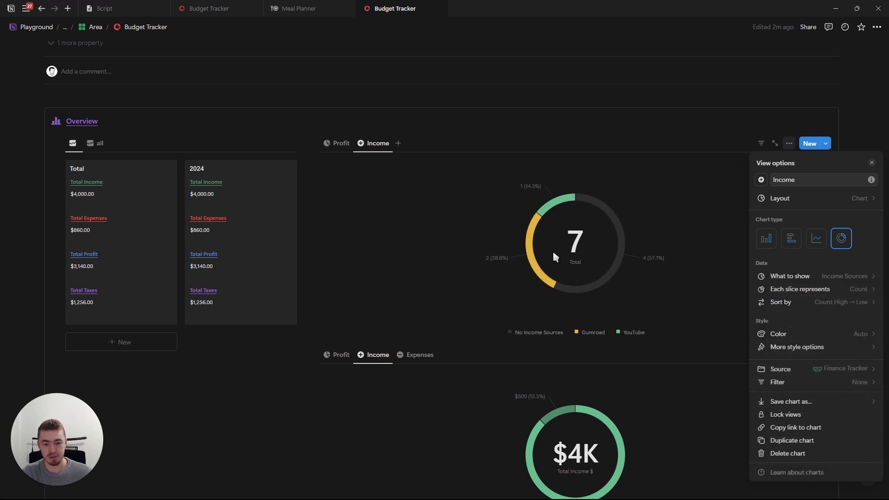
pyautogui.click(816, 290)
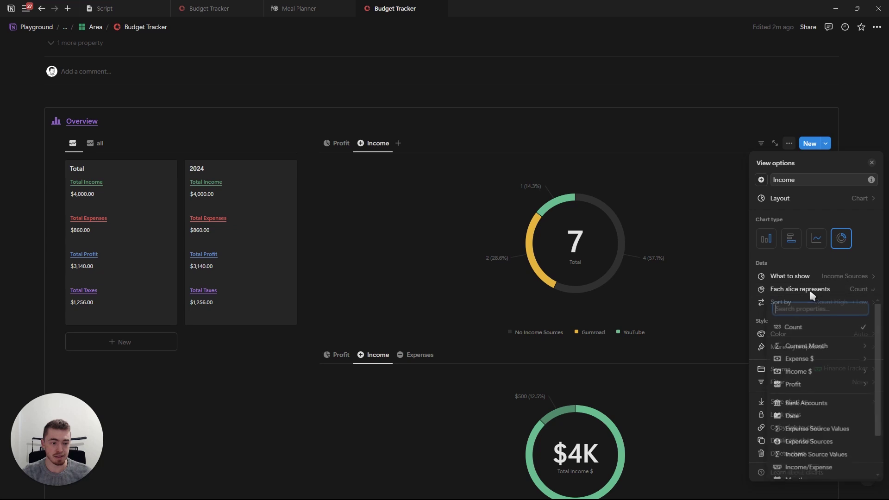
pyautogui.moveTo(814, 391)
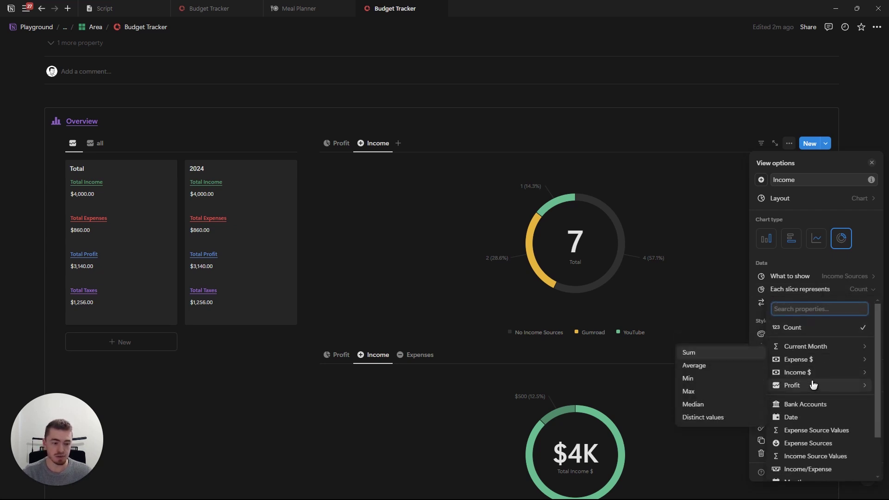
pyautogui.moveTo(813, 372)
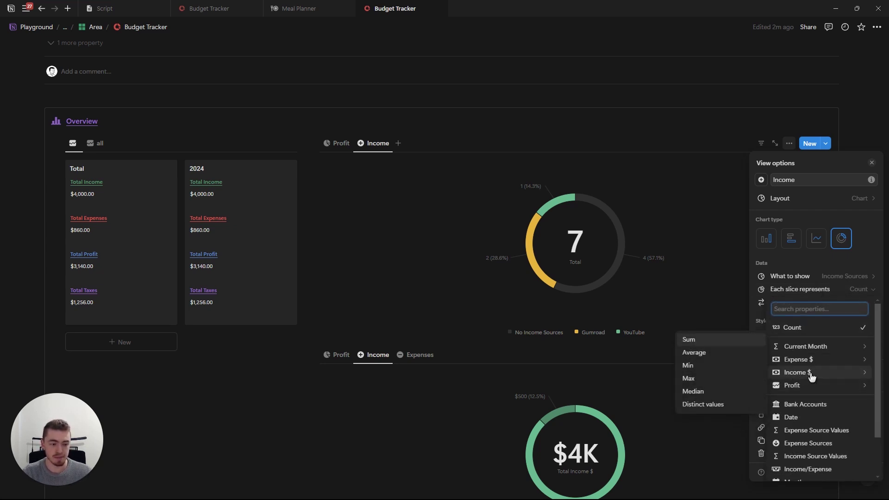
pyautogui.click(718, 343)
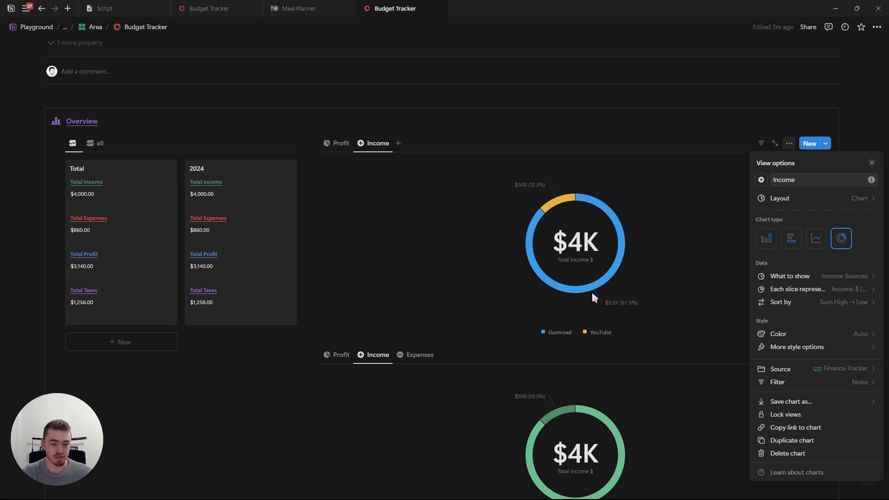
# - Compare the Green and Colorful palettes on the new Income donut chart and set its color to Green
pyautogui.click(806, 337)
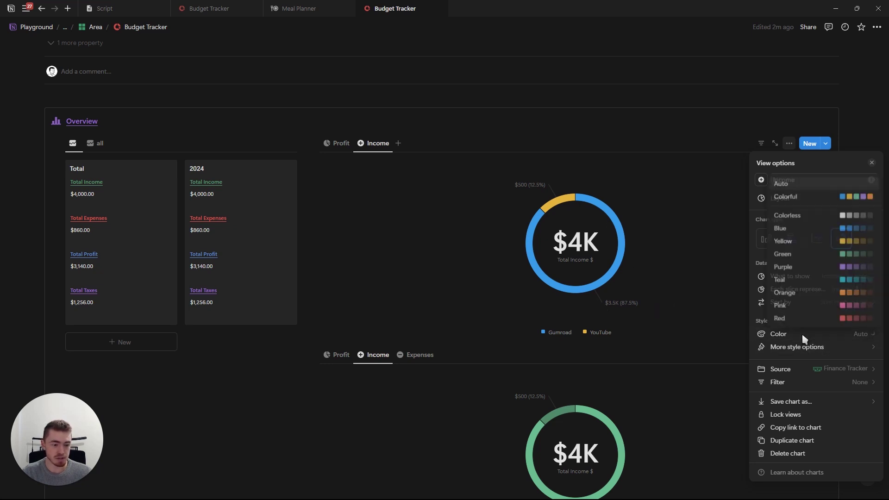
pyautogui.click(819, 254)
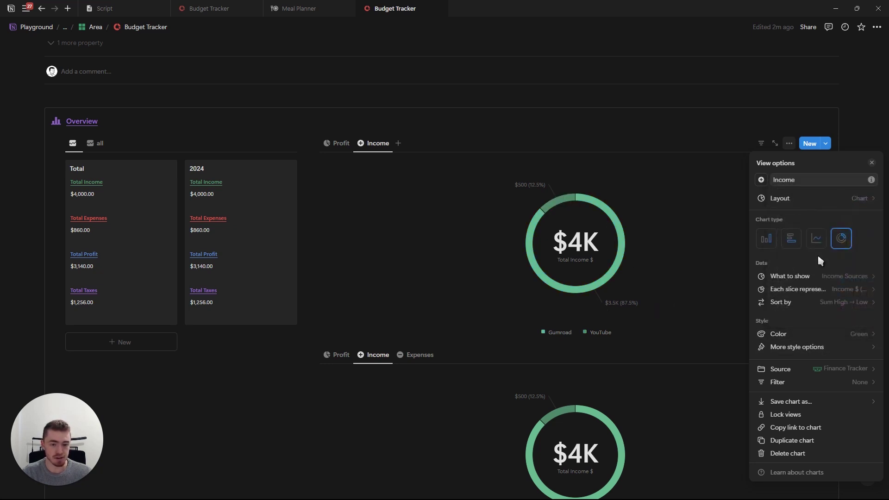
pyautogui.click(793, 335)
pyautogui.click(815, 196)
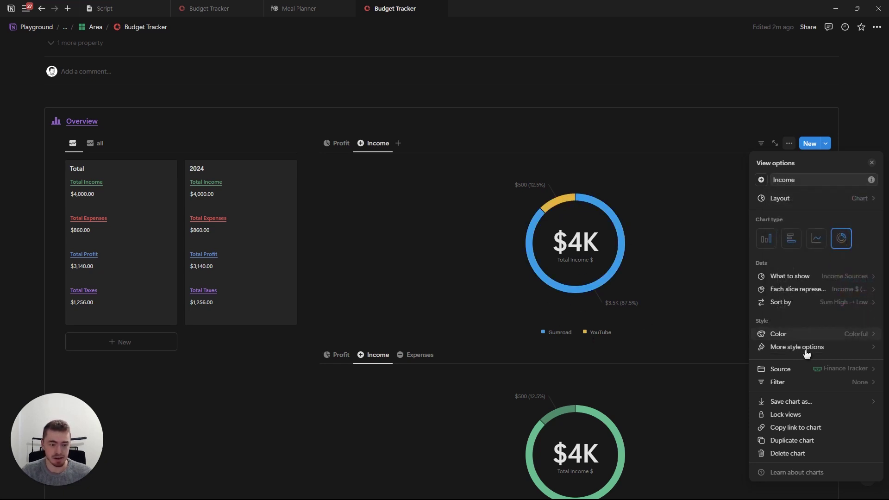
pyautogui.click(769, 335)
pyautogui.click(823, 255)
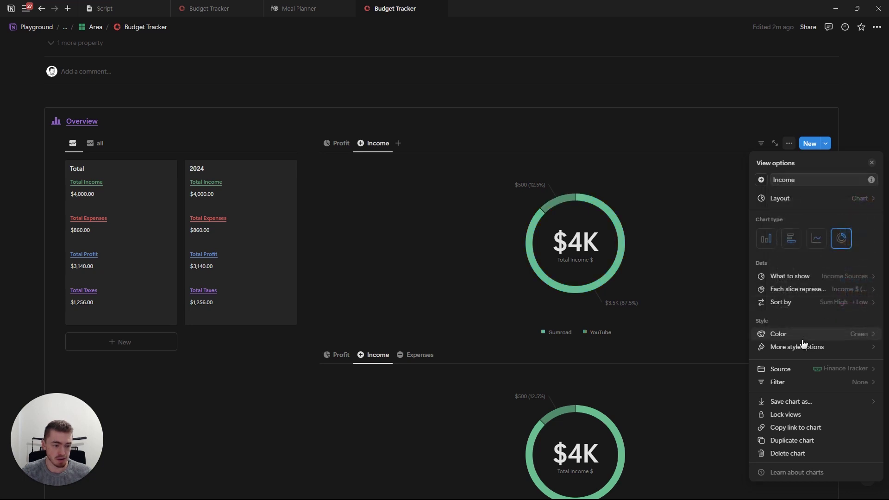
# - Try Name and Name and value (%) data labels and a hidden legend on the Income donut, and restore the legend and Value (%) labels
pyautogui.click(809, 348)
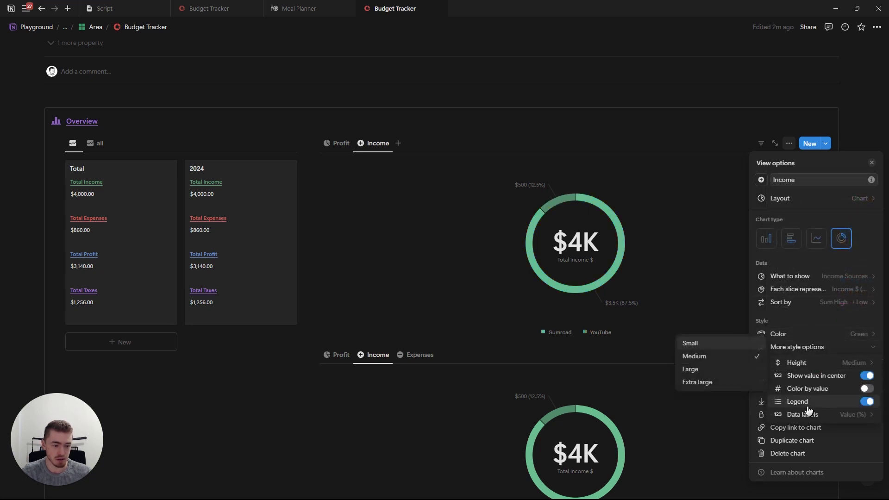
pyautogui.moveTo(813, 419)
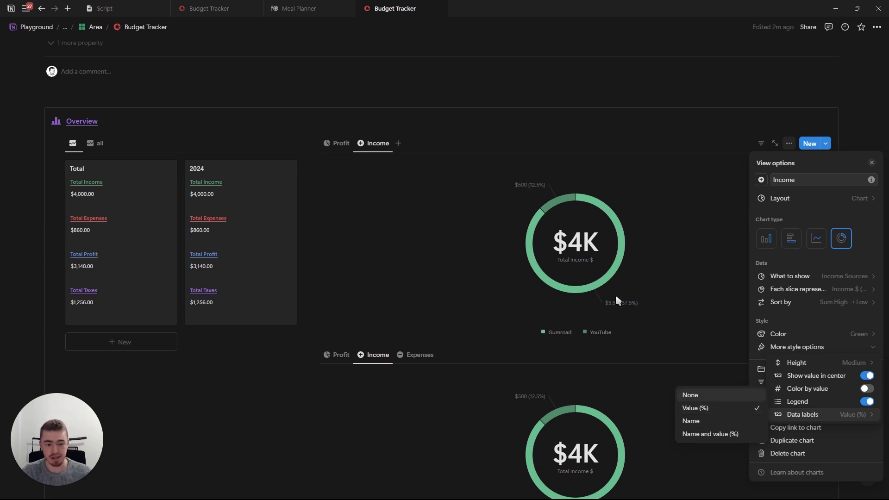
pyautogui.click(704, 422)
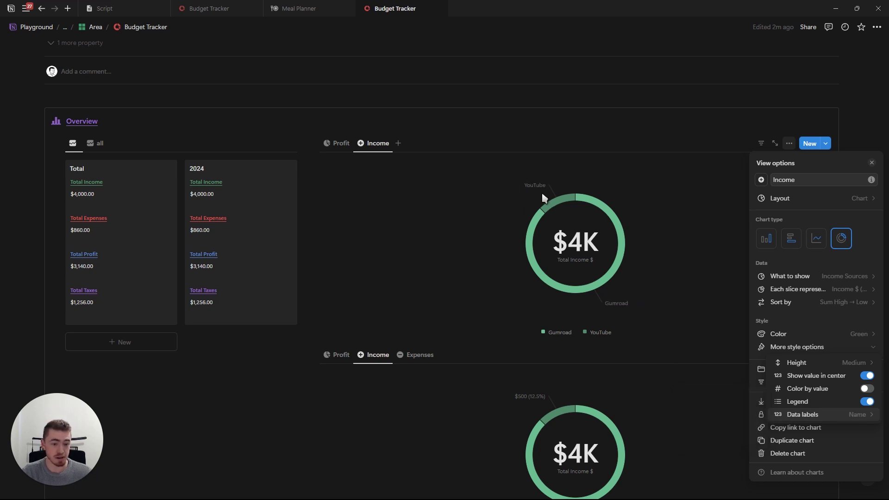
pyautogui.click(806, 415)
pyautogui.click(705, 435)
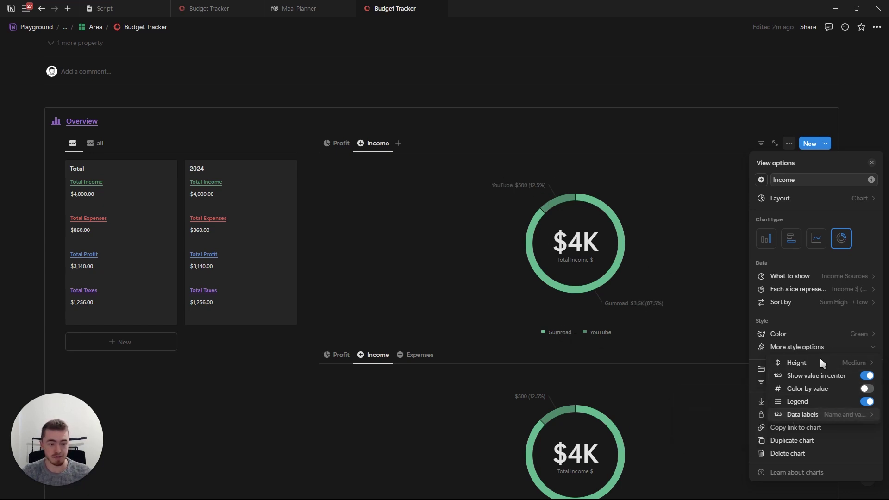
pyautogui.click(803, 402)
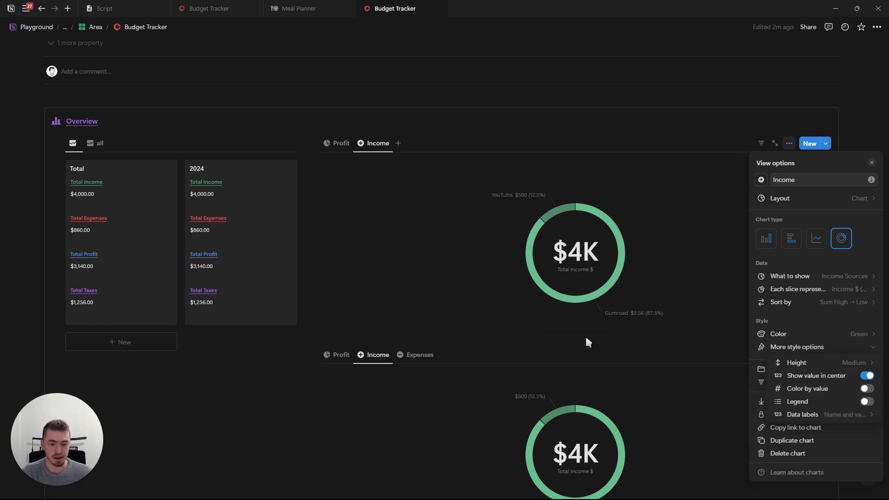
pyautogui.click(856, 403)
pyautogui.click(771, 415)
pyautogui.click(709, 408)
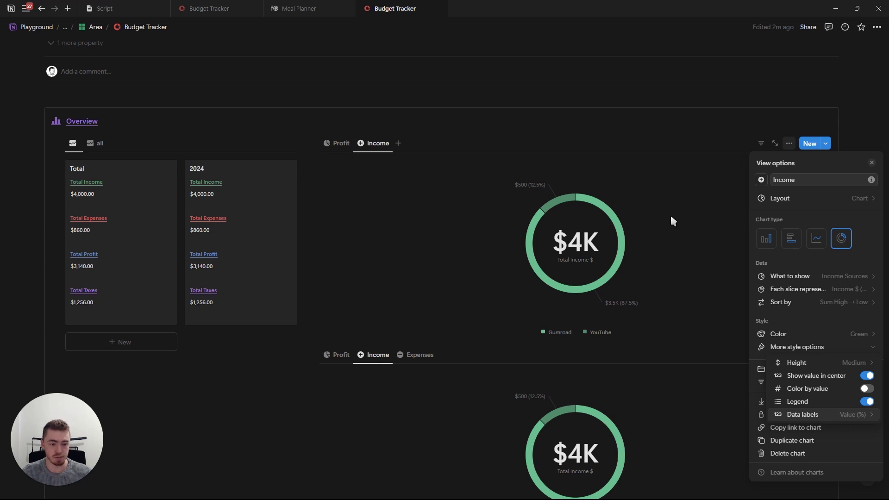
# - Toggle the value in the center of the Income donut off and back on
pyautogui.click(827, 377)
pyautogui.click(827, 378)
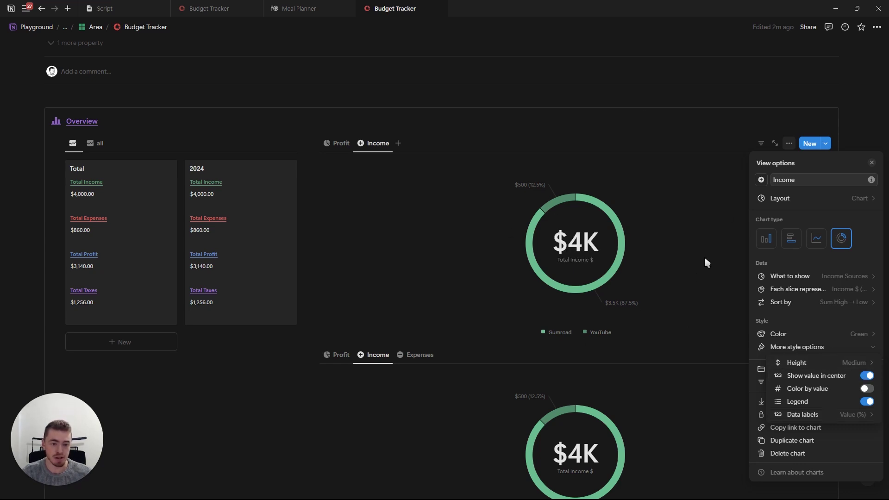
pyautogui.click(821, 379)
pyautogui.click(821, 379)
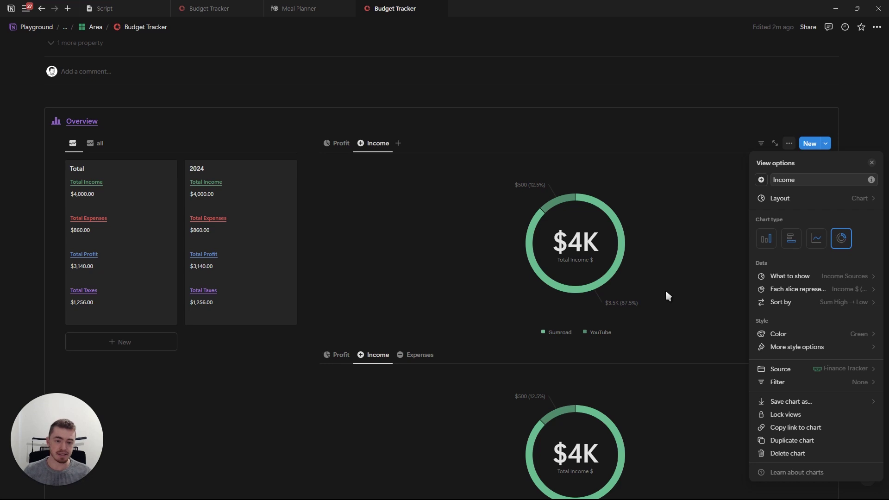
# - Filter the new Income chart by Date relative to today, set to This month, and return to the view options
pyautogui.click(801, 383)
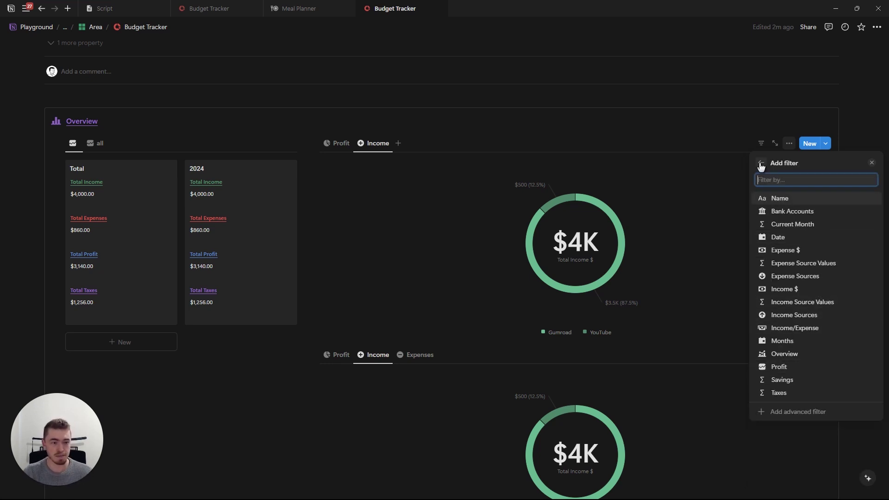
pyautogui.press('Escape')
pyautogui.click(793, 386)
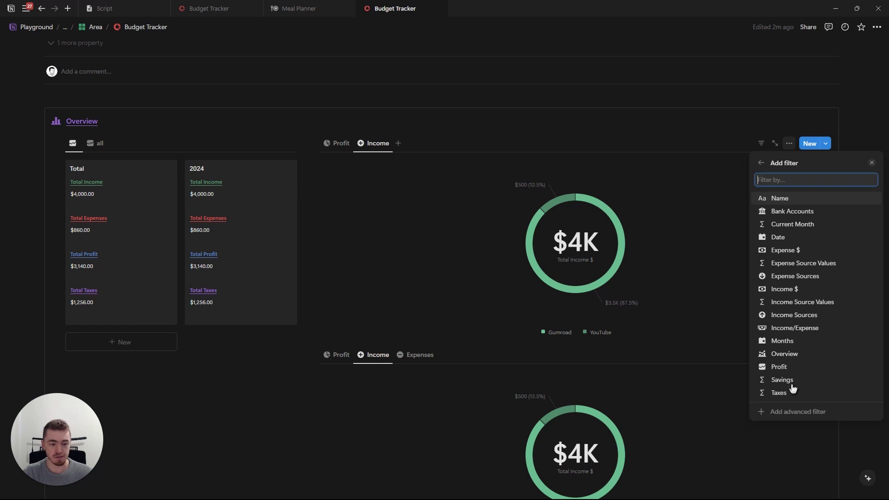
pyautogui.click(796, 242)
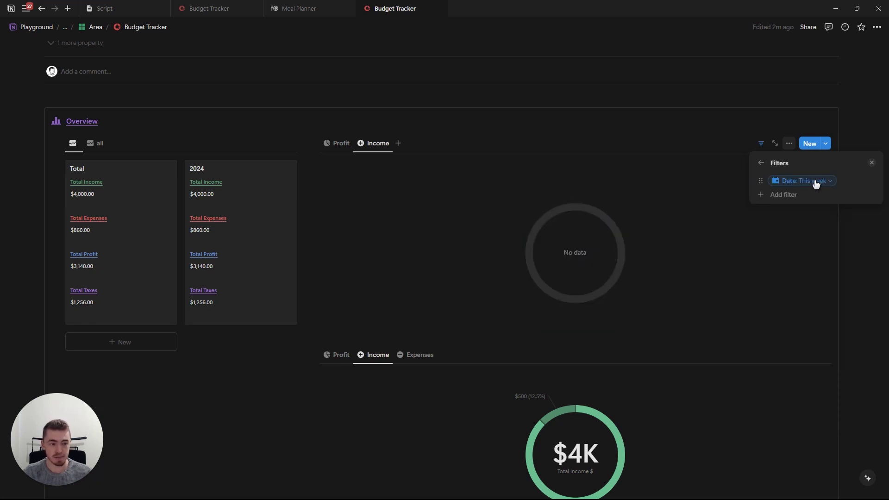
pyautogui.click(816, 181)
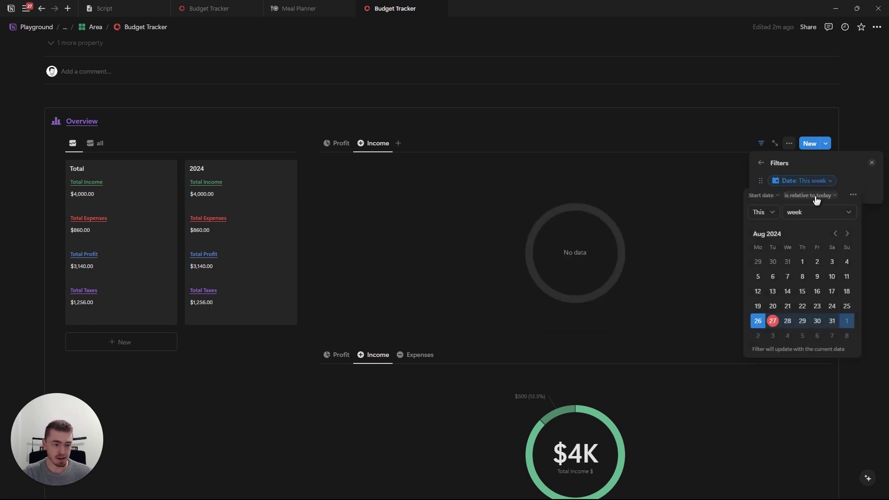
pyautogui.click(804, 215)
pyautogui.click(802, 254)
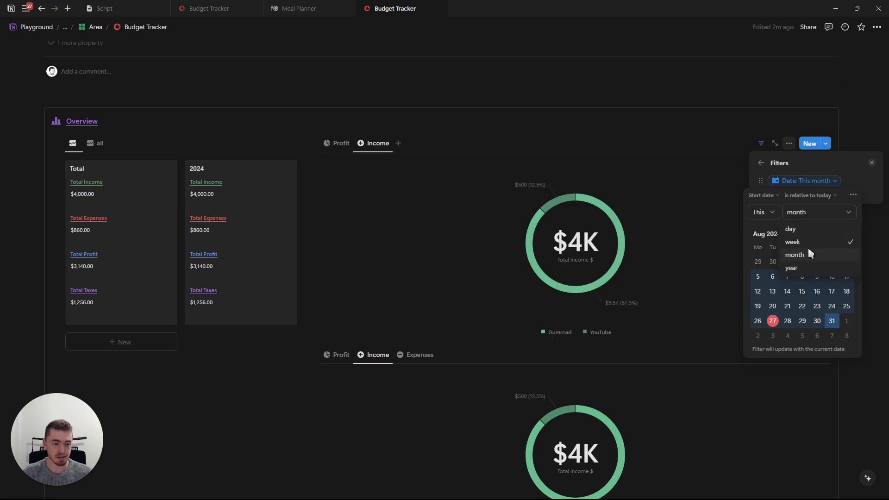
pyautogui.click(766, 162)
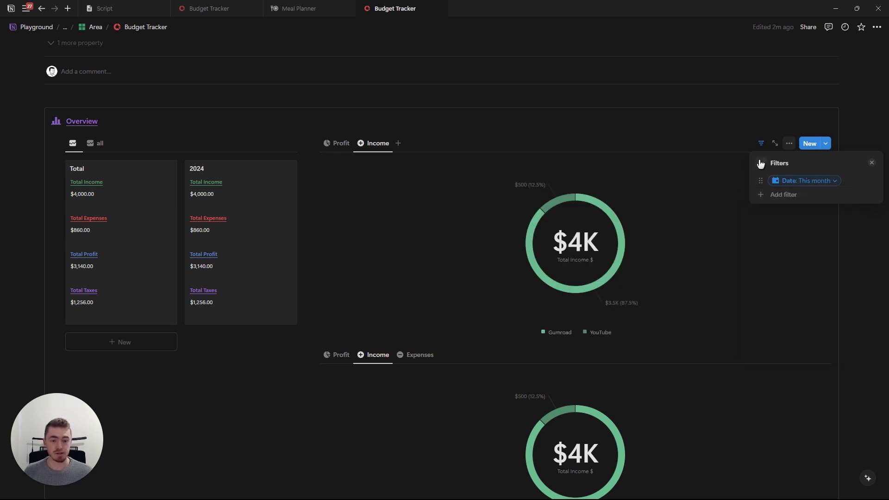
pyautogui.click(761, 163)
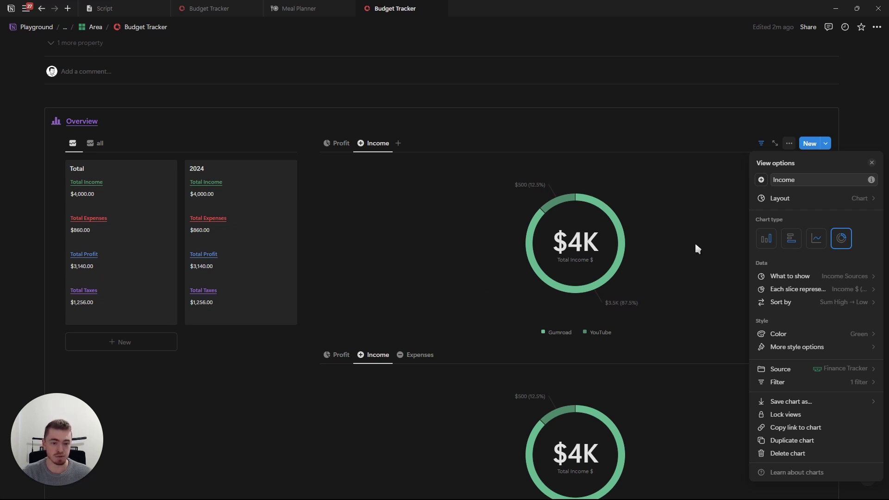
# - Duplicate the new Income chart, name the copy Expenses and give it the circled minus icon
pyautogui.click(792, 443)
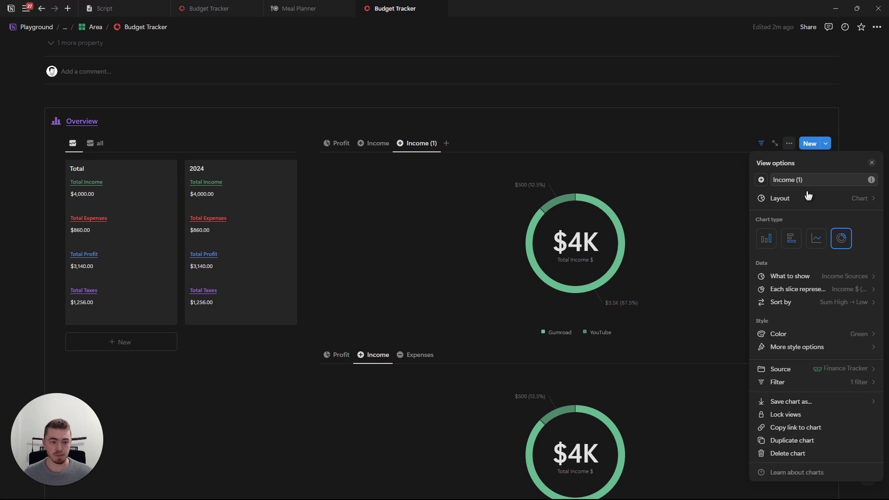
pyautogui.click(806, 180)
pyautogui.write('Expenses')
pyautogui.click(761, 179)
pyautogui.click(679, 253)
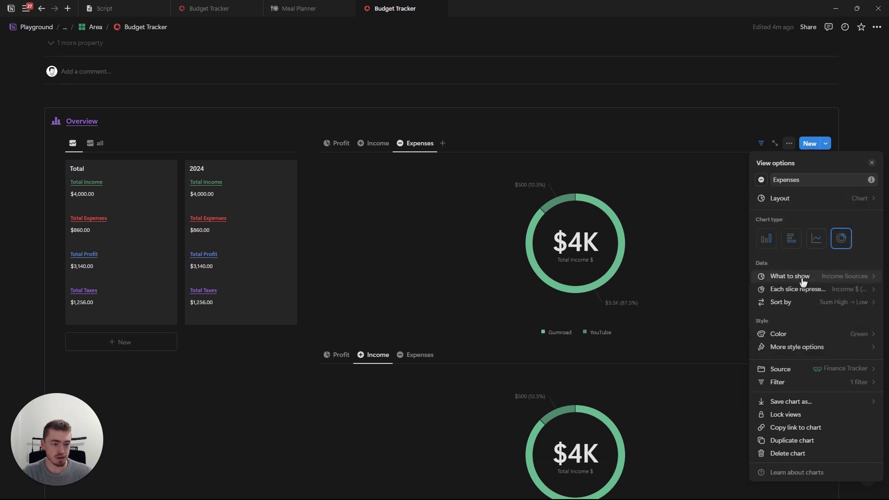
# - Set the Expenses donut to show Expense Sources, with each slice representing the sum of Expense $
pyautogui.click(816, 276)
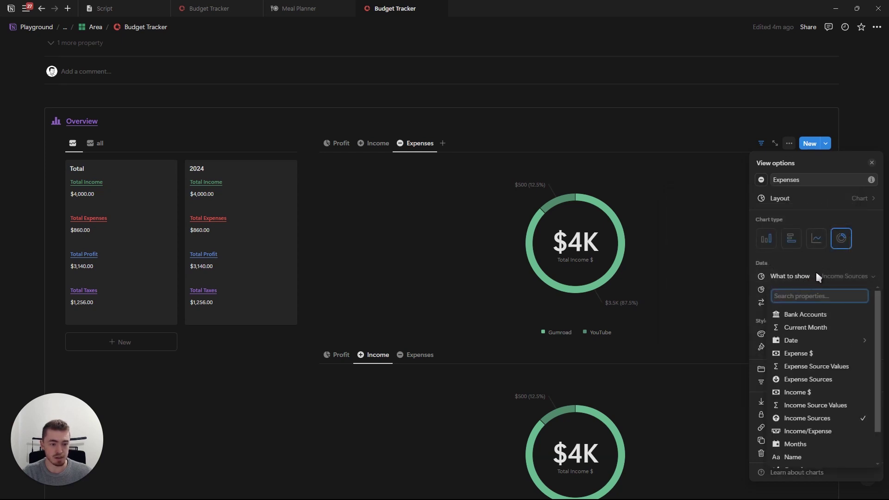
pyautogui.click(815, 379)
pyautogui.click(806, 296)
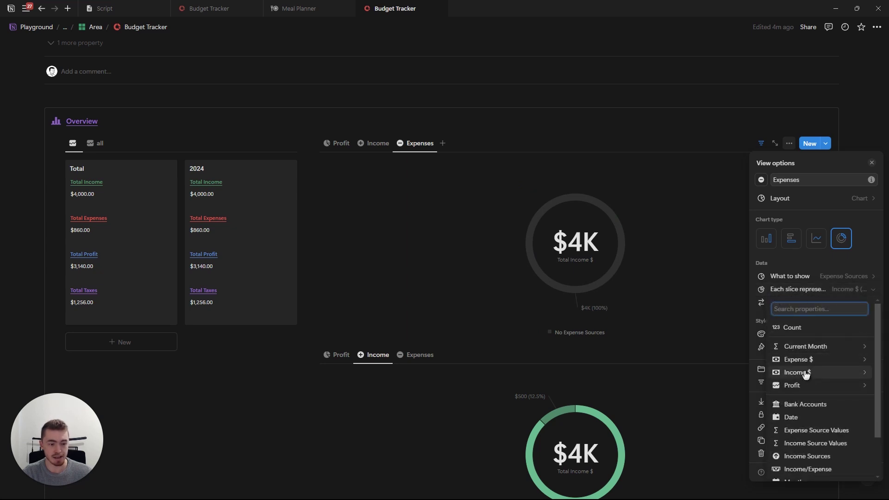
pyautogui.moveTo(806, 364)
pyautogui.click(728, 326)
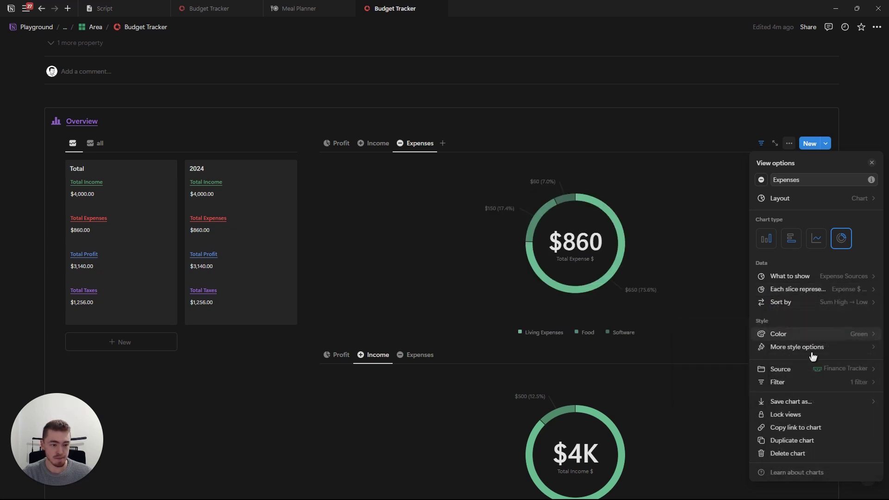
# - Color the Expenses donut red and close its view options
pyautogui.click(808, 334)
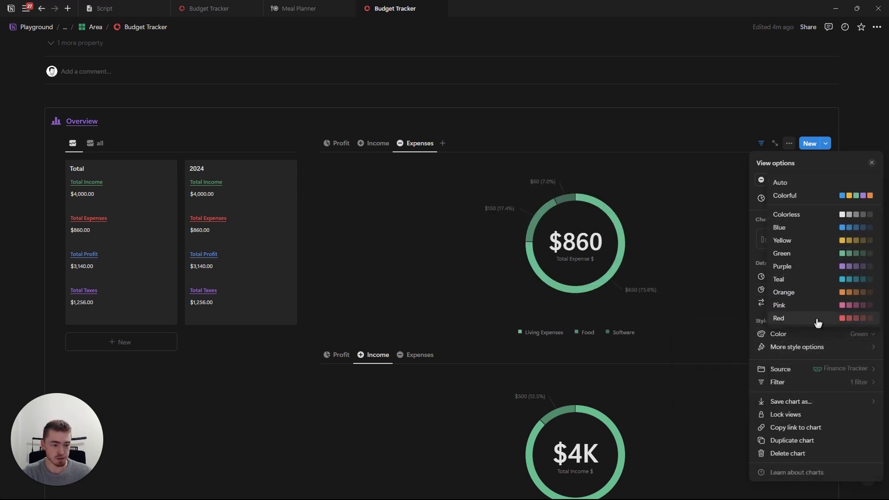
pyautogui.click(817, 319)
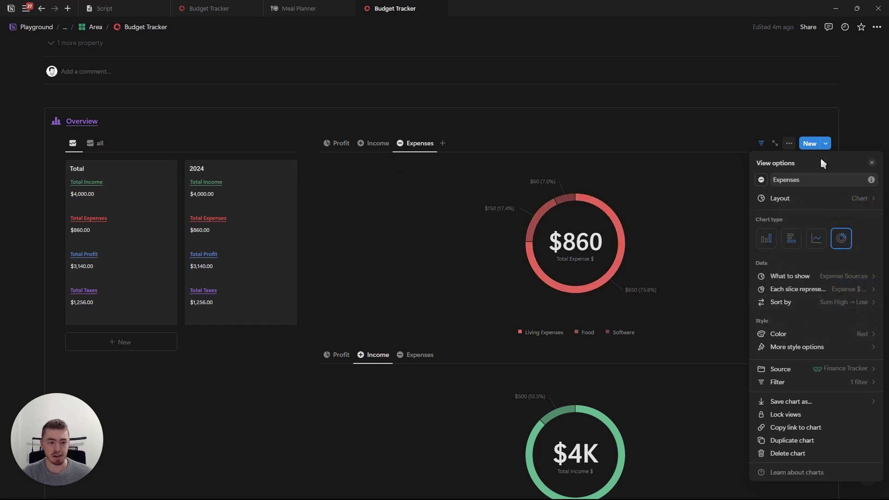
pyautogui.click(872, 164)
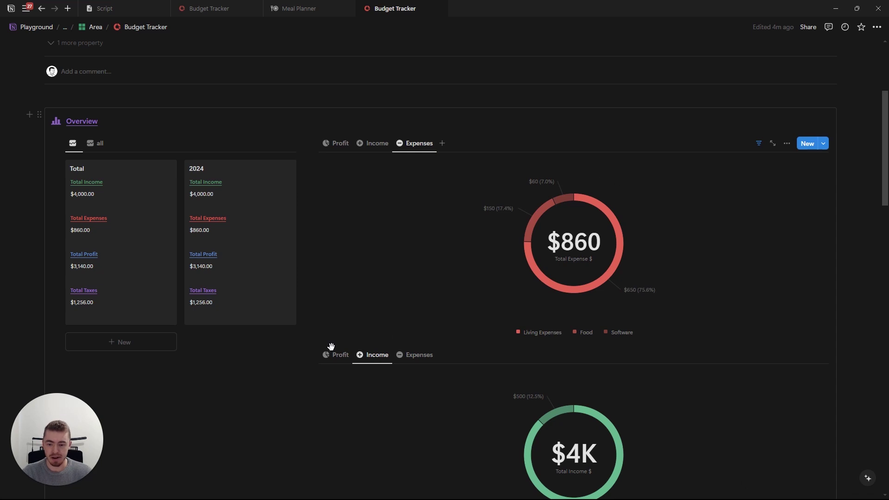
# - Delete the old chart block below the rebuilt one and review the rebuilt Income and Profit charts
pyautogui.click(312, 354)
pyautogui.click(298, 265)
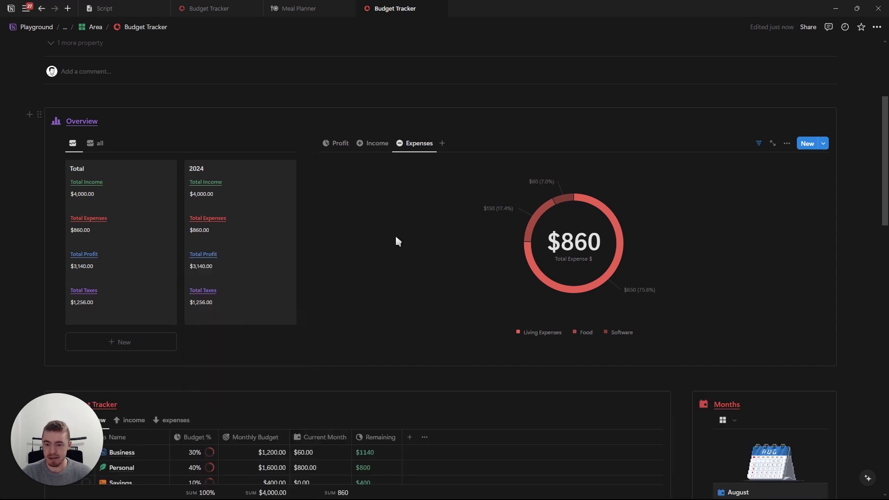
pyautogui.click(377, 147)
pyautogui.click(340, 144)
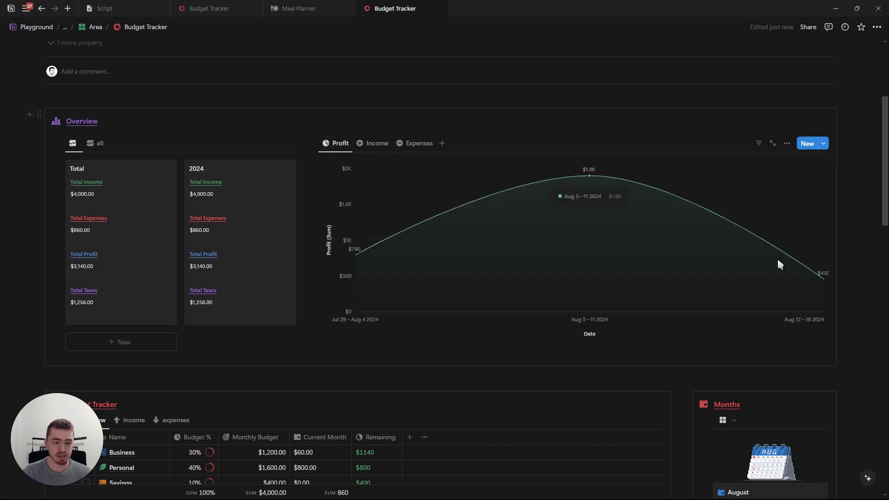
pyautogui.scroll(-4, 198, 302)
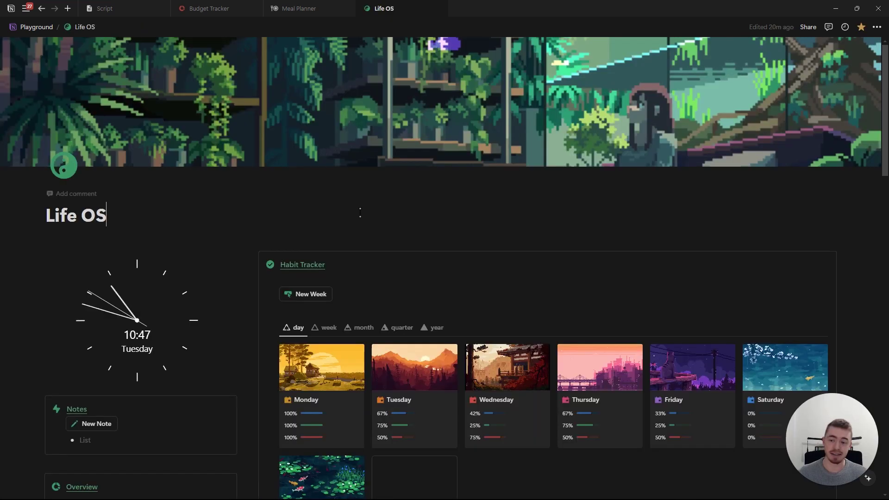
# - Examine the Overview section of the Life OS page and display its monthly line chart
pyautogui.scroll(-3, 361, 215)
pyautogui.scroll(-5, 360, 217)
pyautogui.scroll(-2, 255, 185)
pyautogui.scroll(2, 99, 153)
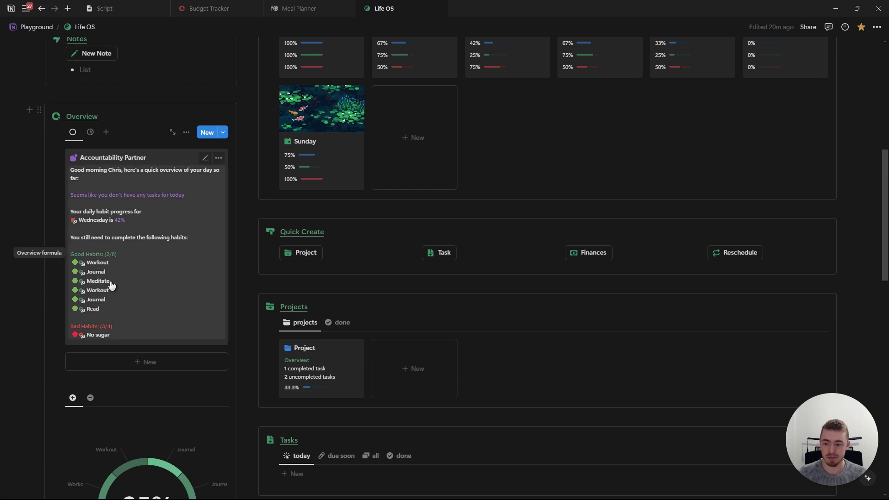
pyautogui.scroll(2, 407, 153)
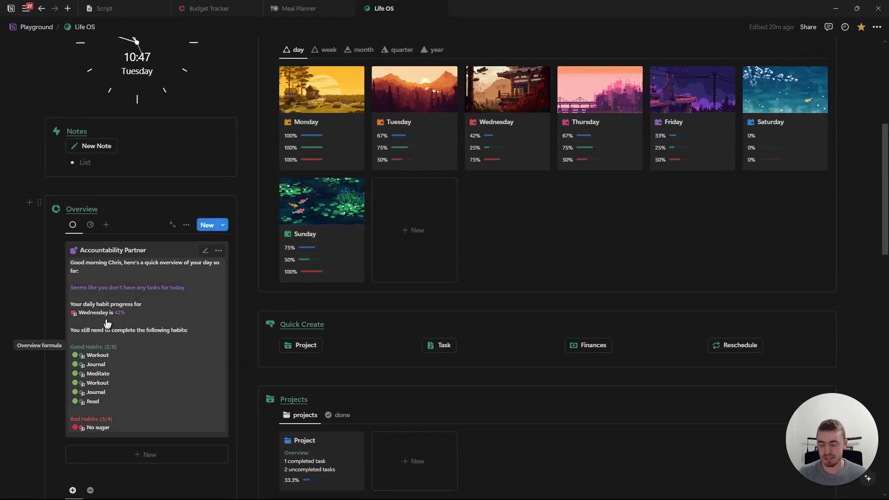
pyautogui.click(91, 224)
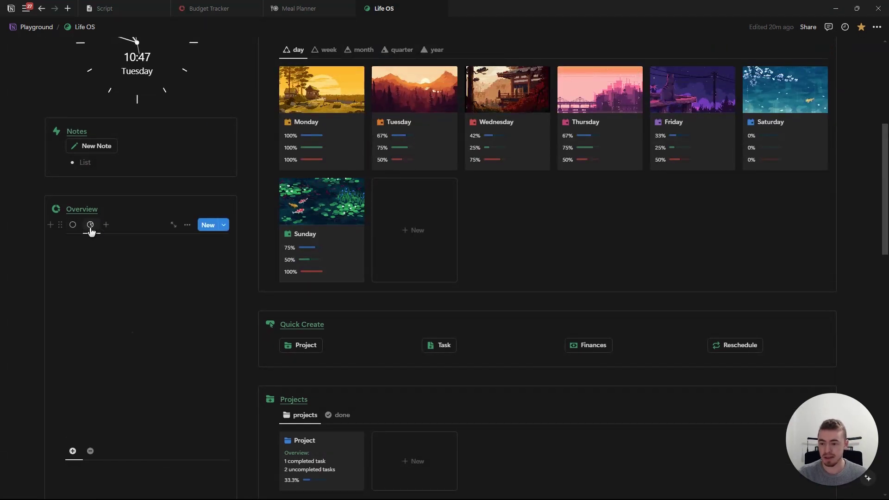
pyautogui.moveTo(111, 329)
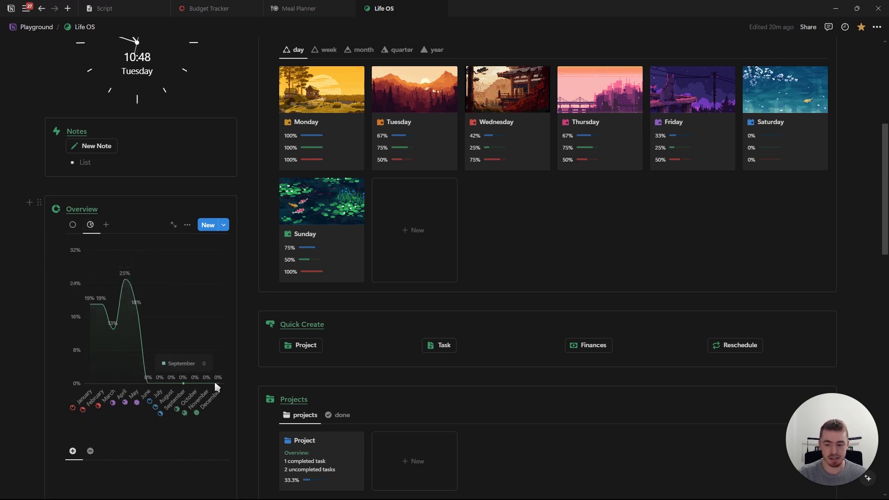
# - Compare the good habits and bad habits donut charts below the Overview line chart
pyautogui.scroll(-6, 194, 371)
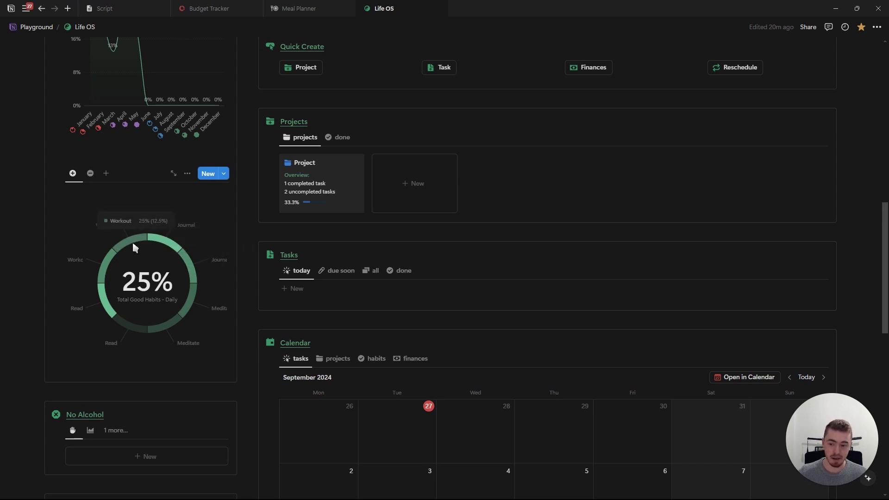
pyautogui.click(90, 174)
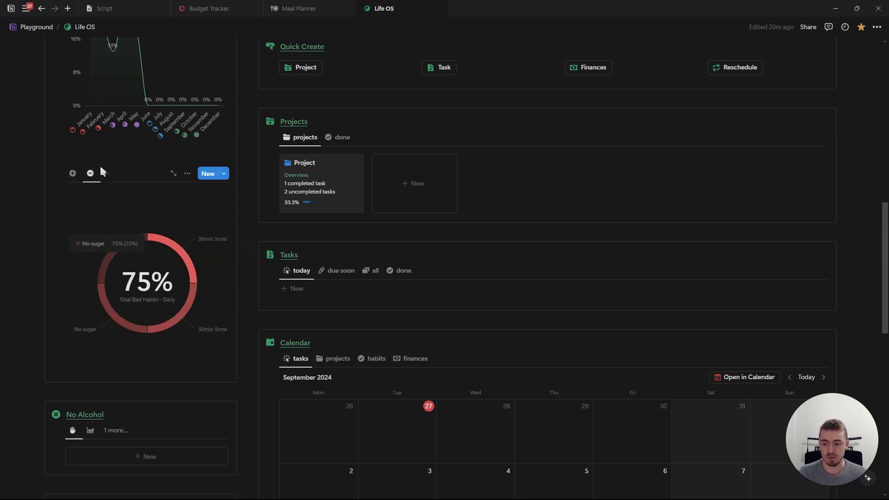
pyautogui.click(73, 174)
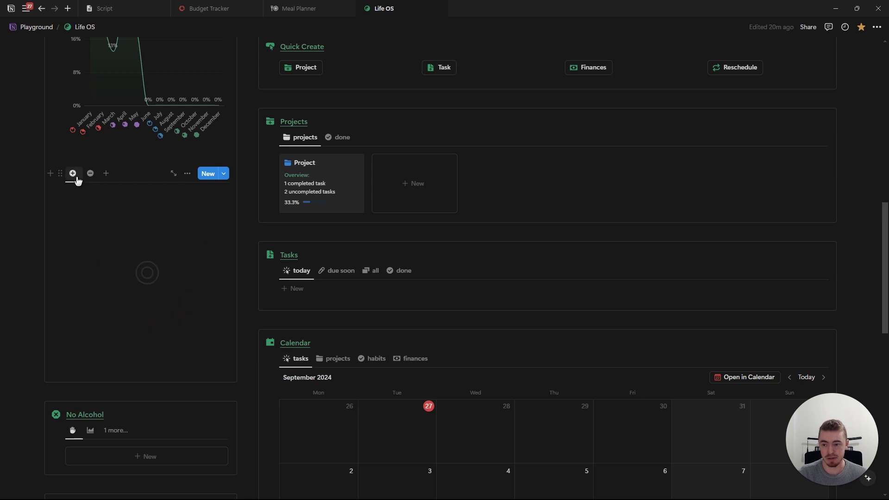
pyautogui.click(90, 173)
# - Expand the Library, Personal and Business groups in the Areas section of the Life OS page
pyautogui.scroll(7, 474, 204)
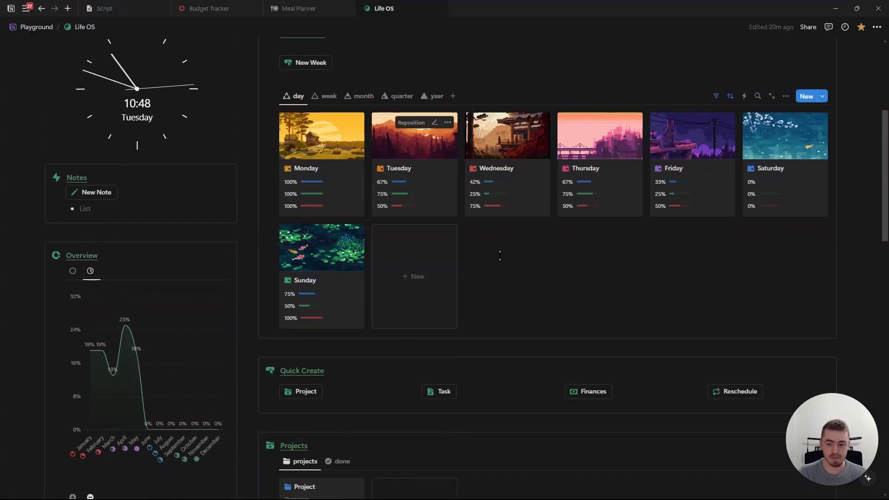
pyautogui.scroll(5, 473, 235)
pyautogui.scroll(-12, 473, 235)
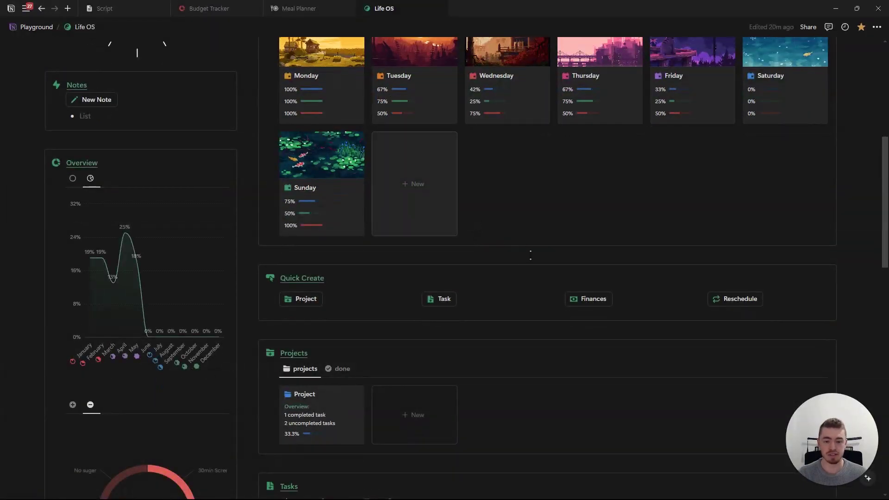
pyautogui.scroll(-7, 85, 287)
pyautogui.click(70, 264)
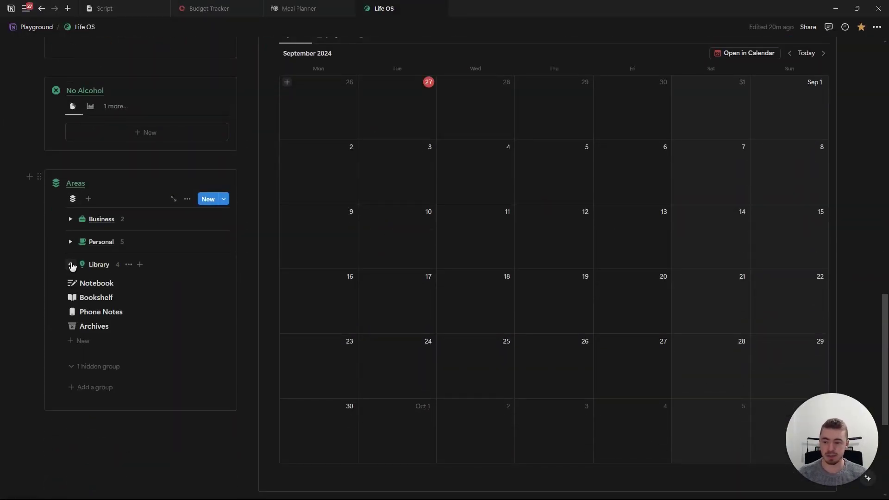
pyautogui.click(70, 243)
pyautogui.click(70, 219)
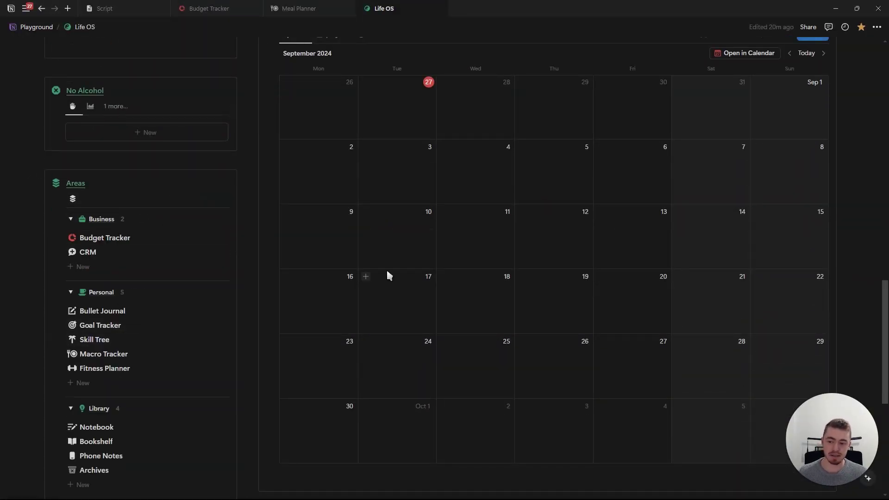
# - Add a chart view to the Life OS Overview and link it to the Habit Tracker Months database
pyautogui.scroll(5, 381, 278)
pyautogui.scroll(14, 430, 297)
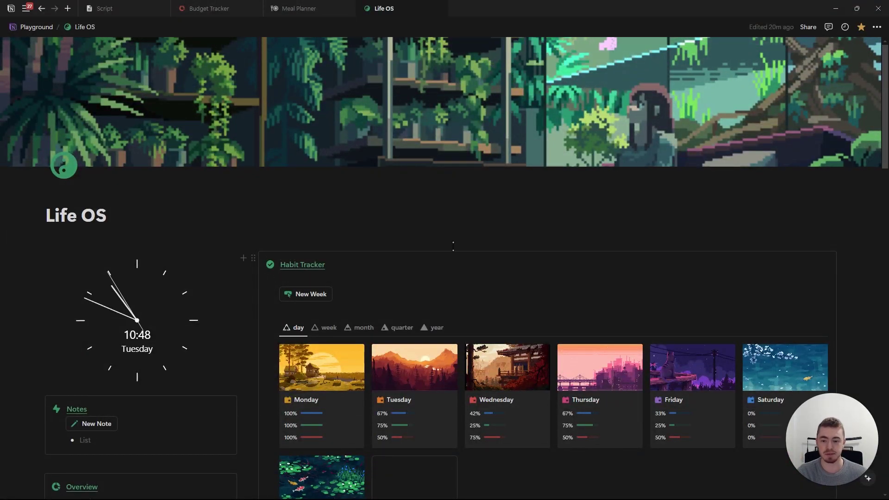
pyautogui.scroll(-6, 453, 246)
pyautogui.click(106, 224)
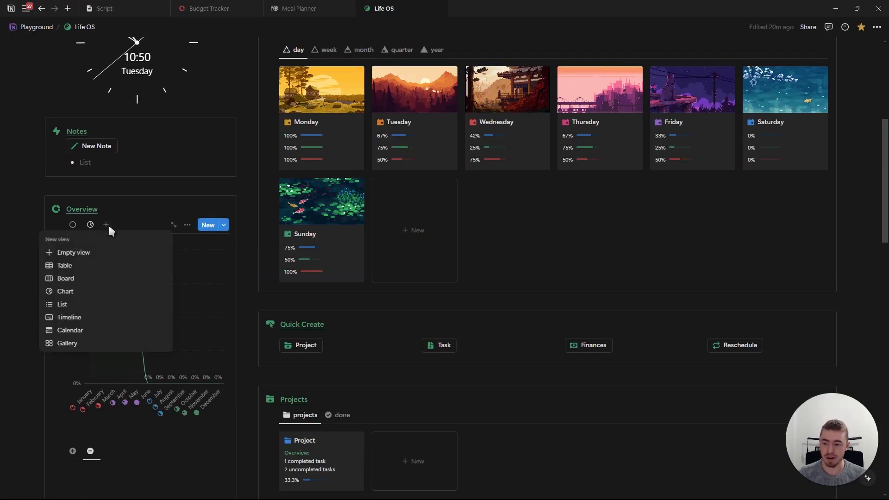
pyautogui.click(77, 290)
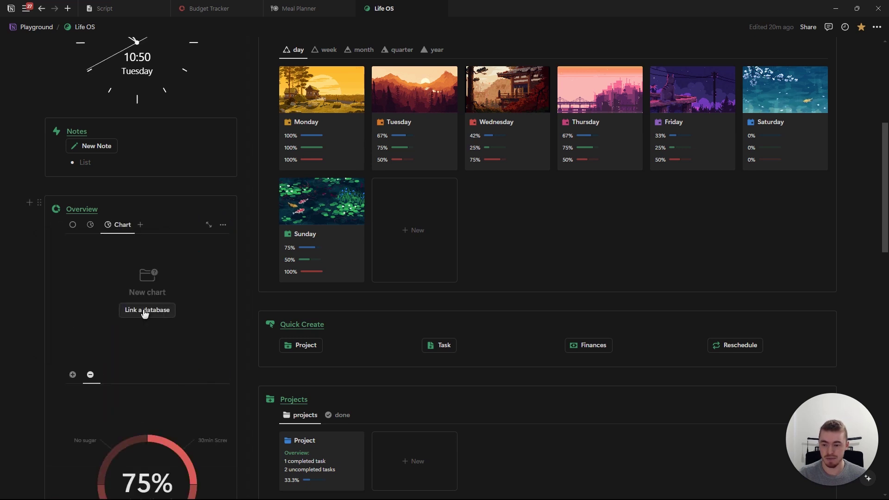
pyautogui.click(146, 311)
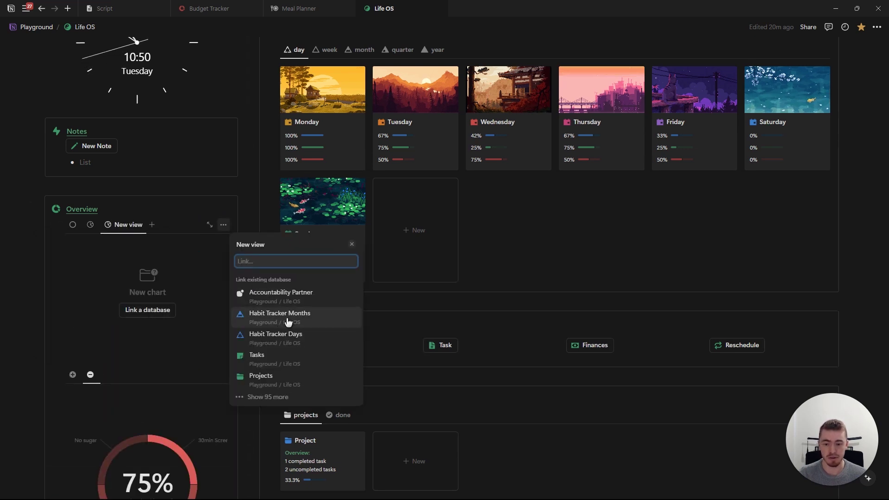
pyautogui.click(280, 314)
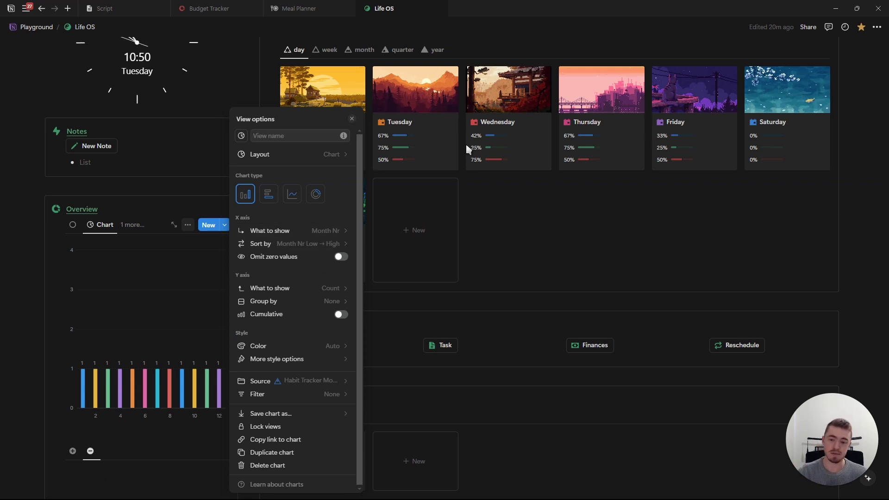
# - Make the new view a line chart with Name on the X axis and Good Habits - Monthly on the Y axis
pyautogui.click(292, 195)
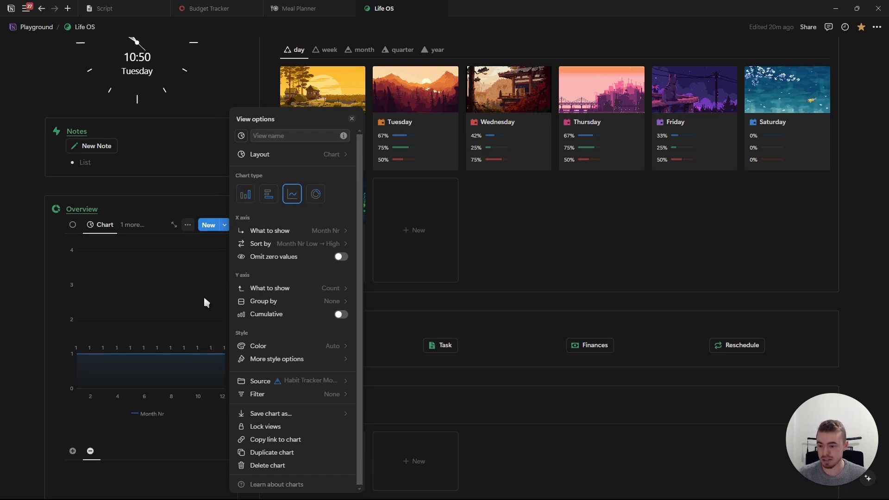
pyautogui.click(263, 232)
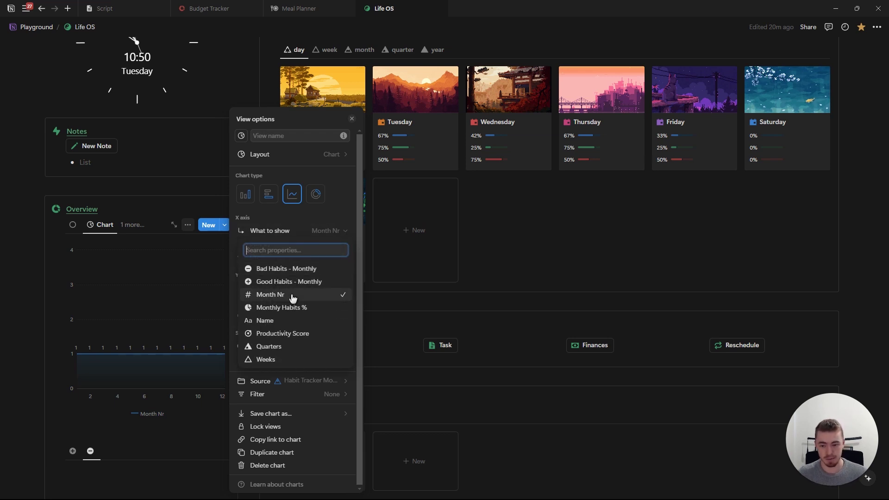
pyautogui.click(283, 320)
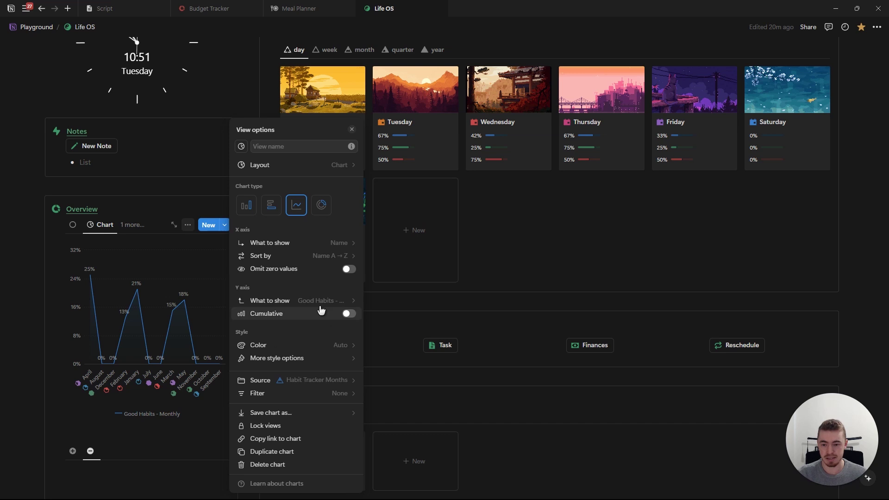
# - Give the new line chart an advanced sort by Month Nr, Ascending, and return to the view options
pyautogui.click(296, 257)
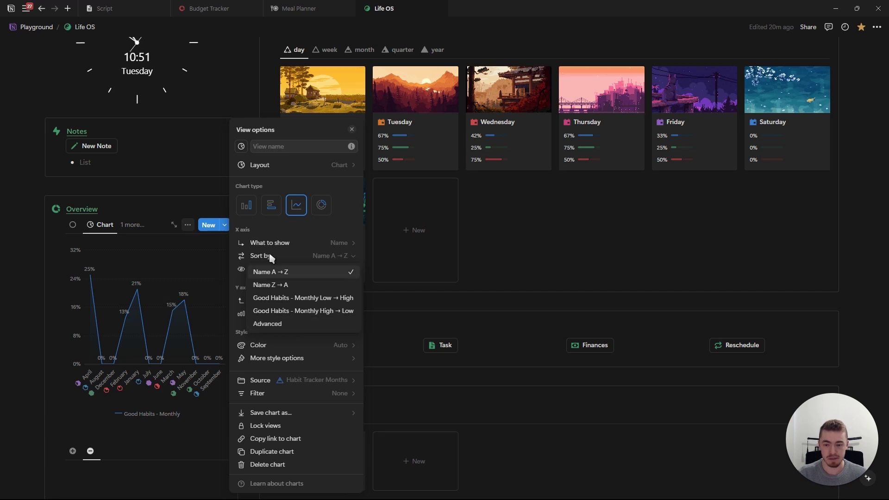
pyautogui.click(296, 324)
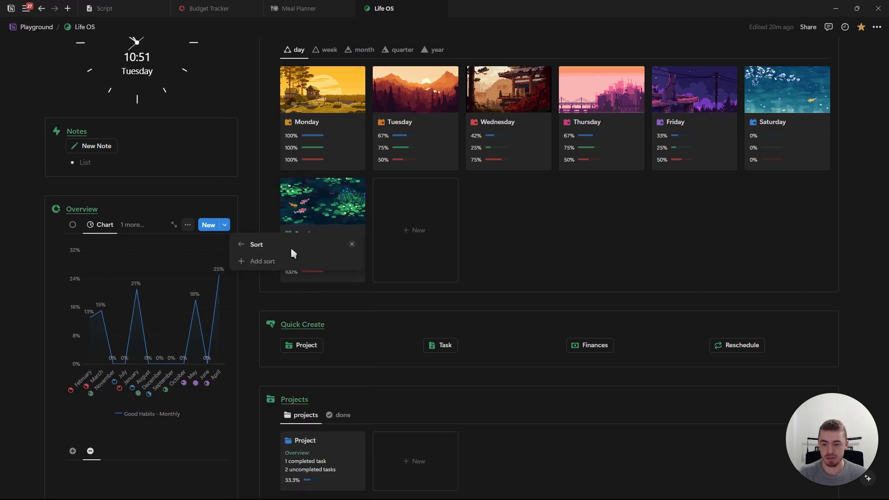
pyautogui.click(263, 261)
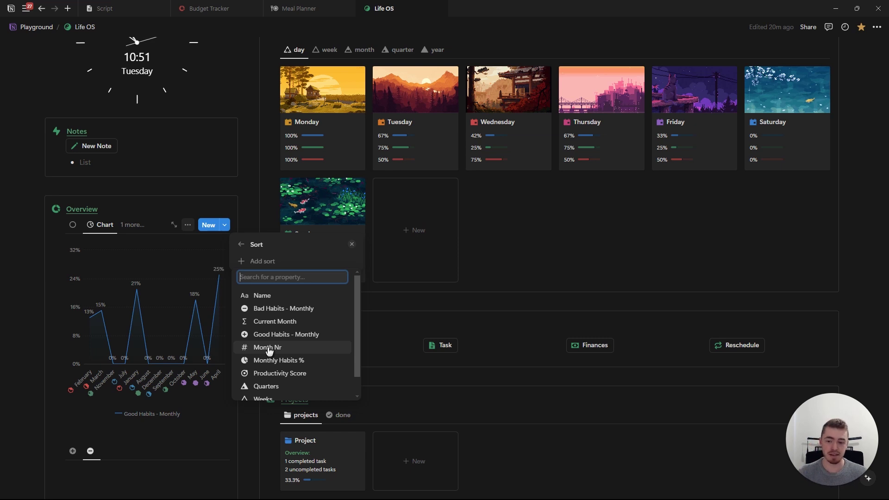
pyautogui.click(268, 348)
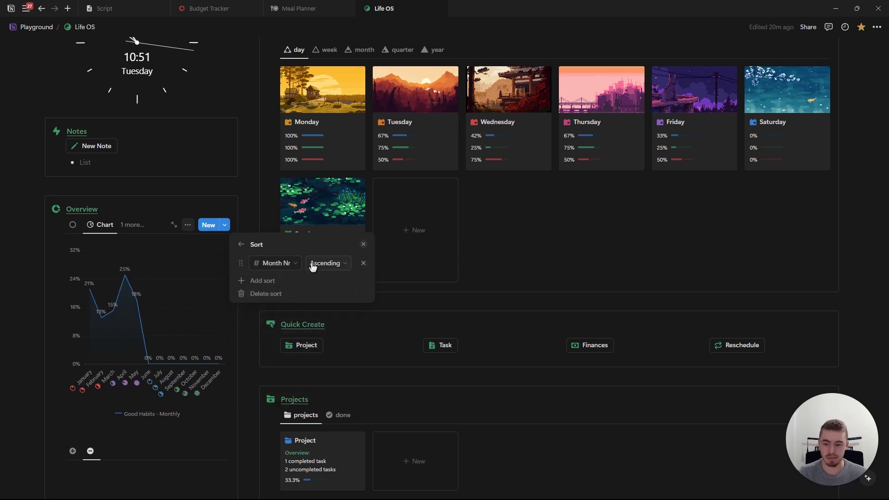
pyautogui.click(242, 244)
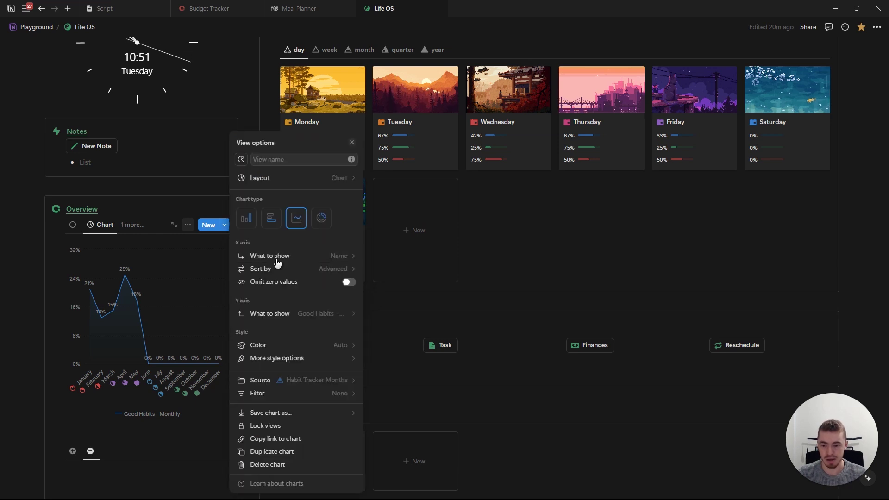
# - Set the line chart's Y axis to the values of Monthly Habits %
pyautogui.click(270, 316)
pyautogui.moveTo(287, 384)
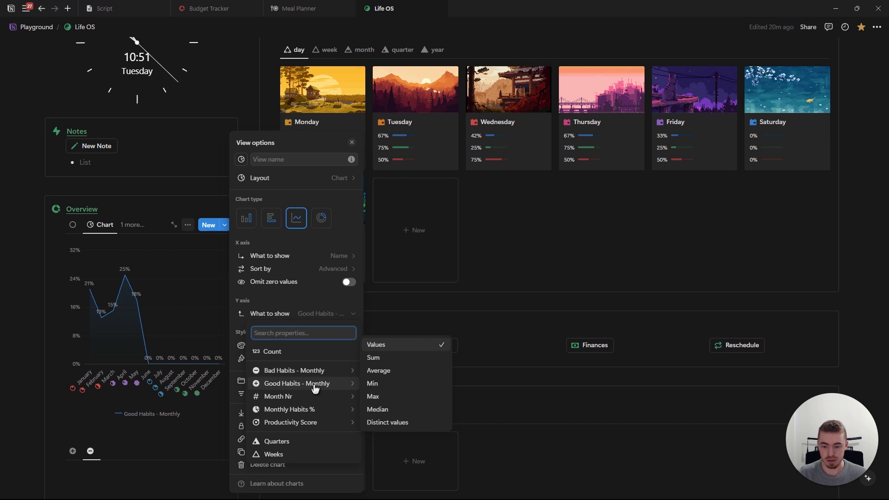
pyautogui.moveTo(274, 411)
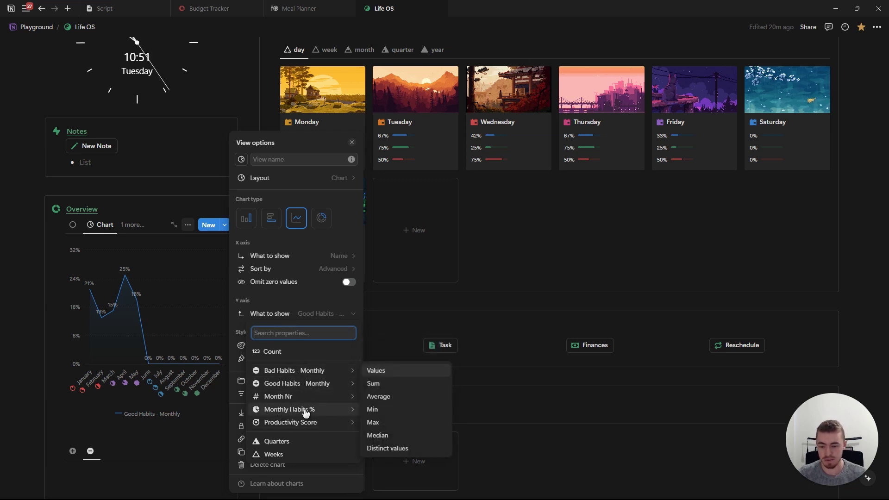
pyautogui.click(401, 372)
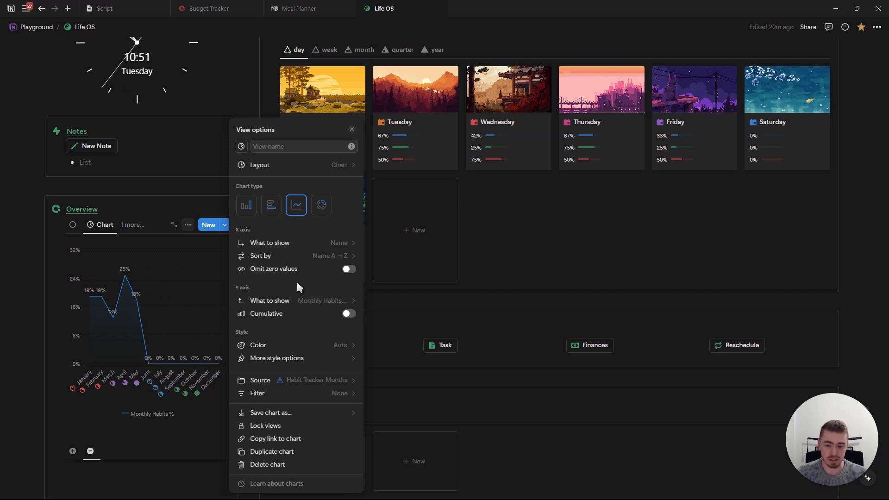
# - Style the line chart with the Green color and a smooth line, and hide its legend
pyautogui.click(297, 350)
pyautogui.click(260, 267)
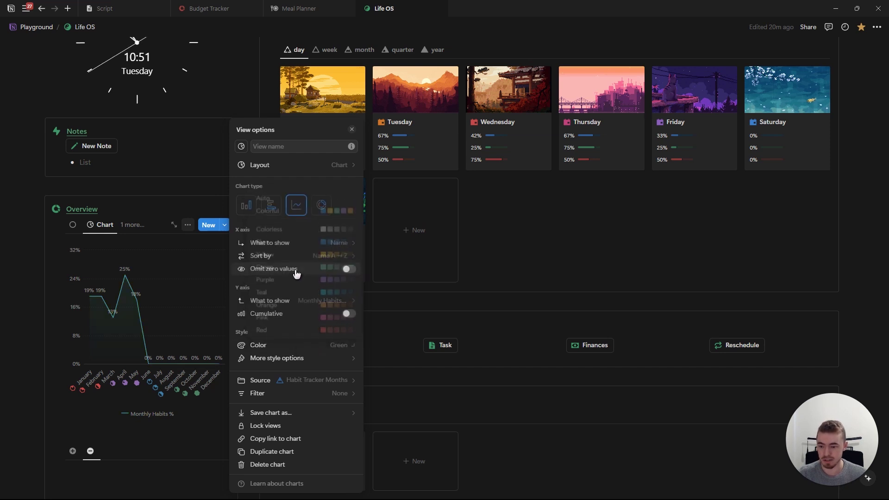
pyautogui.click(284, 359)
pyautogui.click(305, 414)
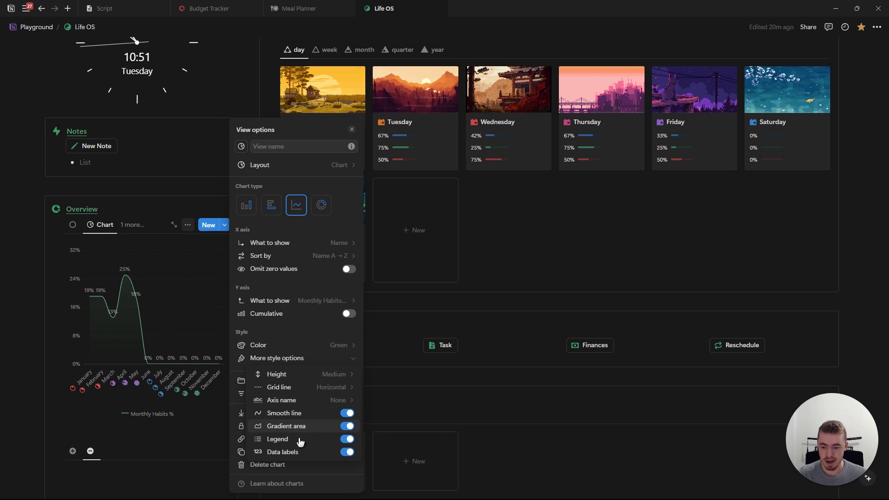
pyautogui.click(297, 439)
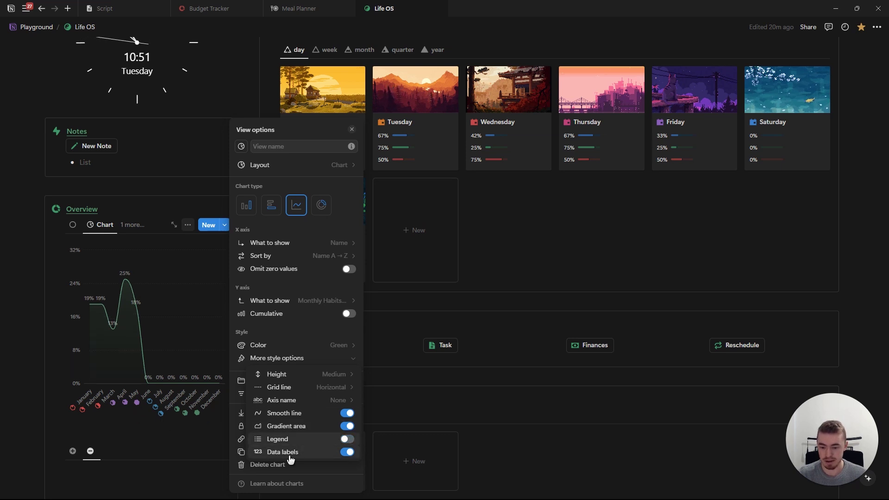
pyautogui.click(278, 359)
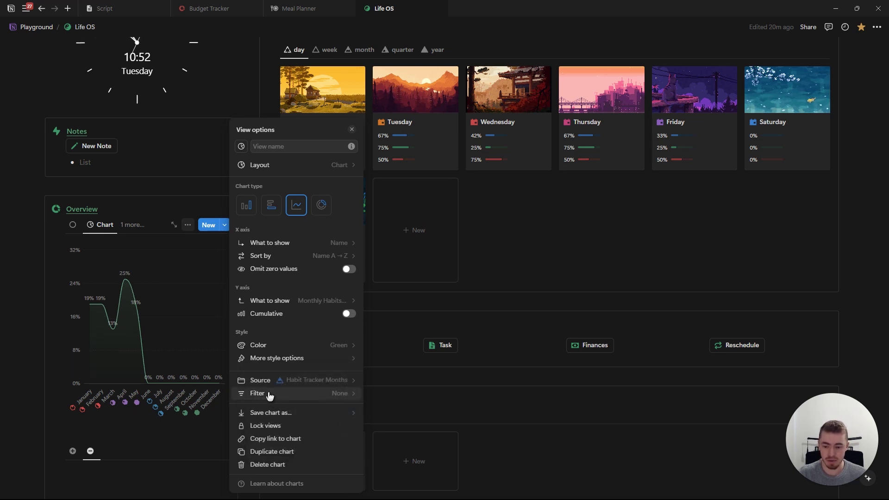
# - Filter the line chart to entries whose Year contains 2024
pyautogui.click(270, 394)
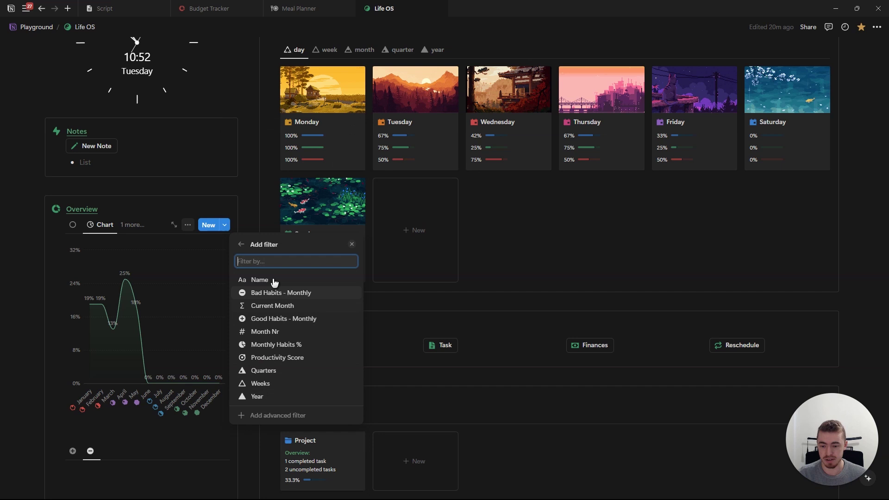
pyautogui.click(268, 398)
pyautogui.click(276, 263)
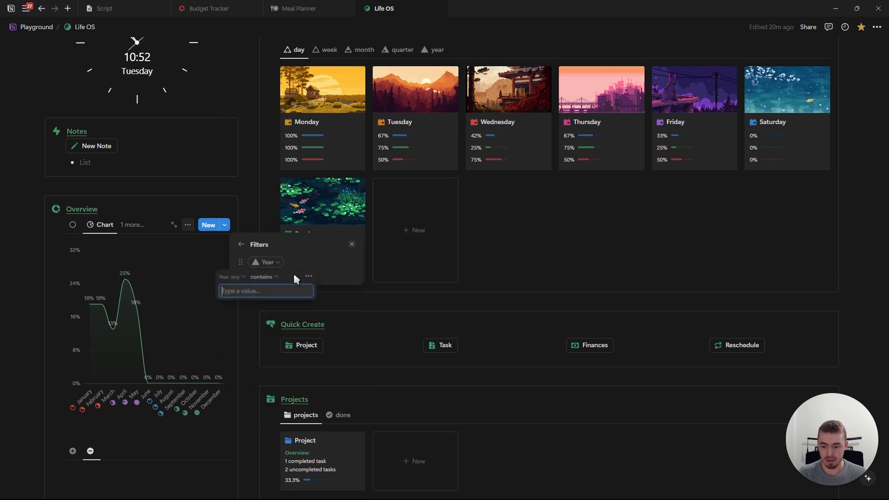
pyautogui.write('2024')
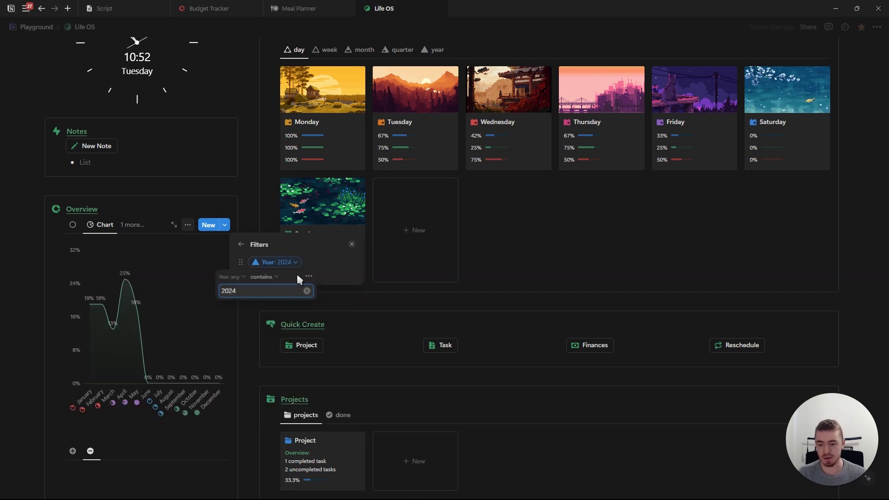
# - Test the line chart's Year filter with 2025, restore it to 2024 and close the filter settings
pyautogui.press('BackSpace')
pyautogui.write('5')
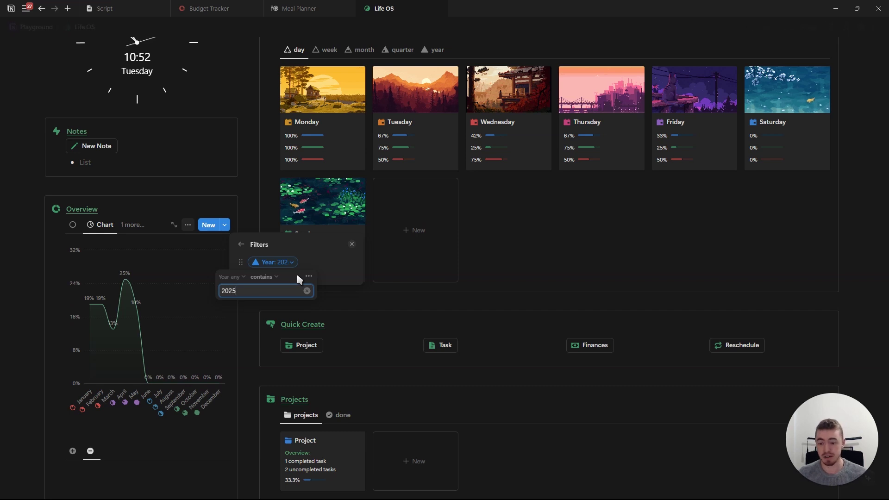
pyautogui.press('BackSpace')
pyautogui.write('4')
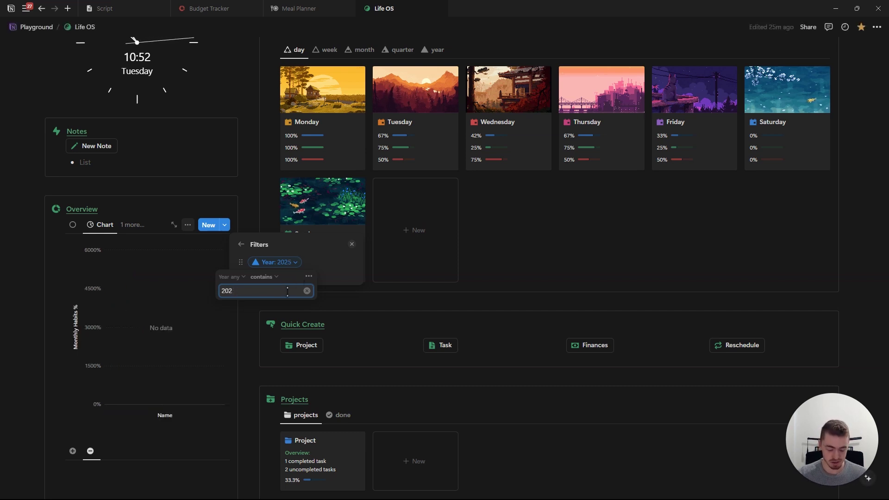
pyautogui.click(299, 250)
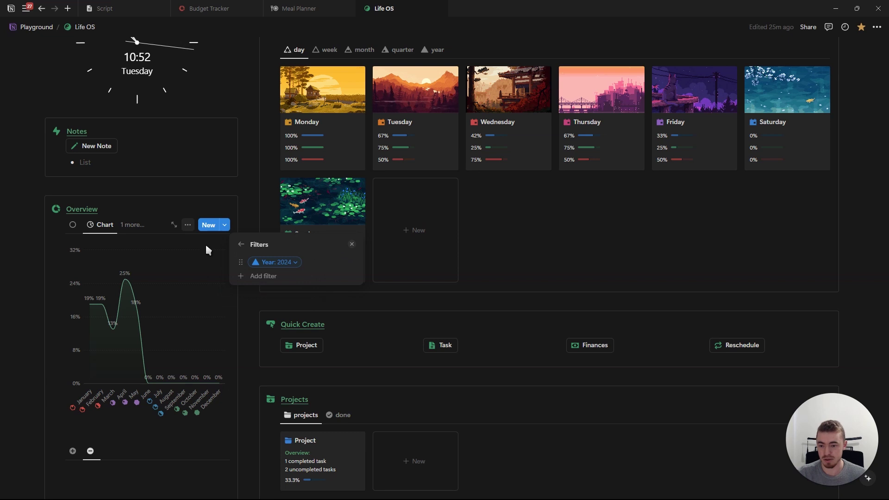
pyautogui.click(351, 245)
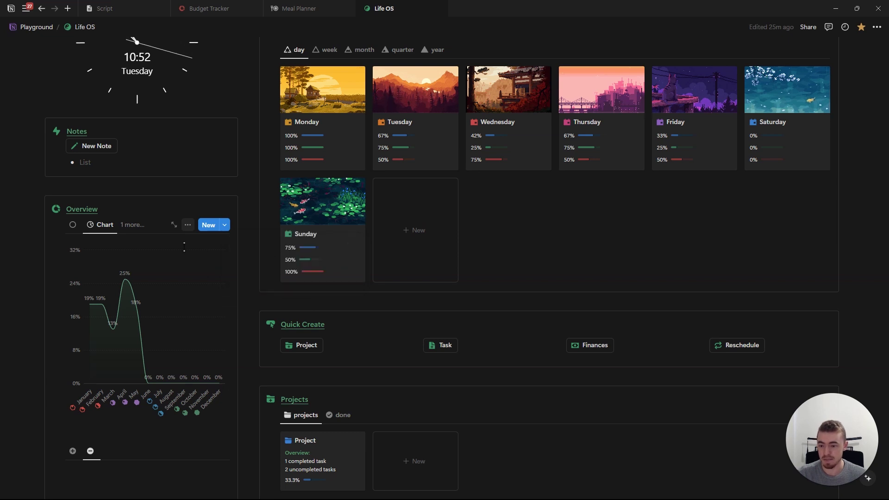
# - Blank out the line chart's view name so its tab shows only the icon
pyautogui.click(100, 224)
pyautogui.click(111, 255)
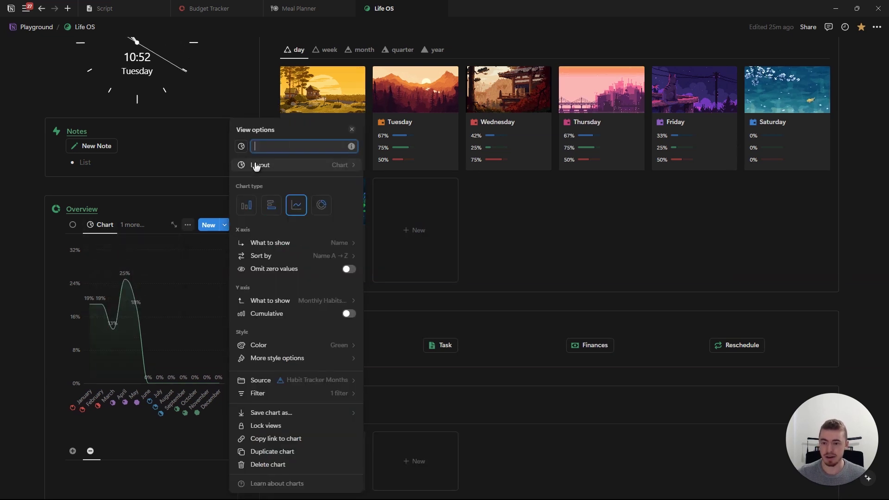
pyautogui.click(352, 130)
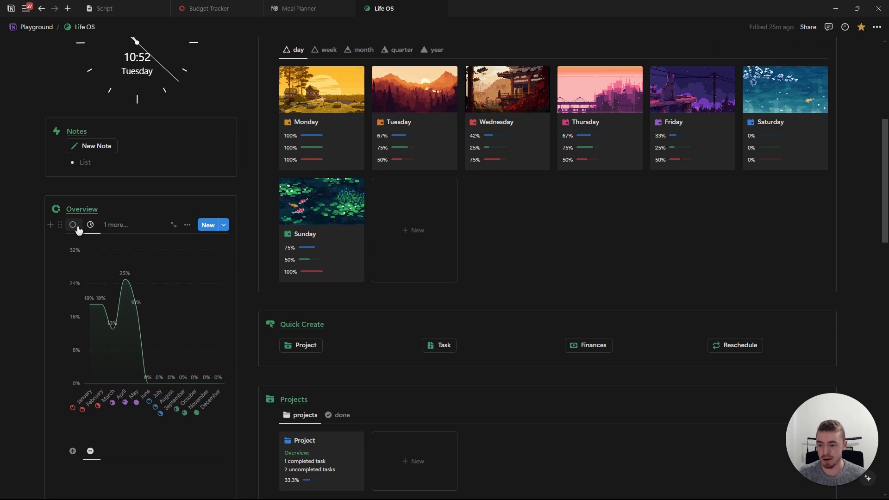
# - Delete the old chart view from the Overview and display the new line chart view
pyautogui.click(114, 226)
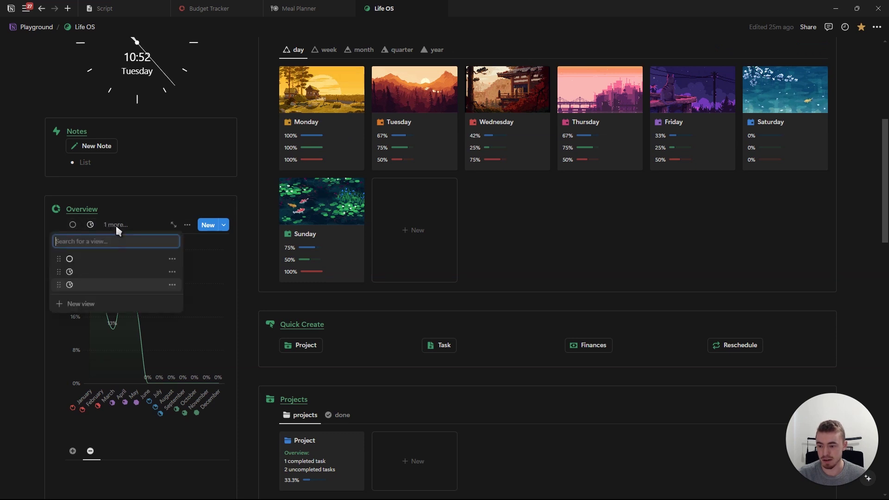
pyautogui.click(172, 272)
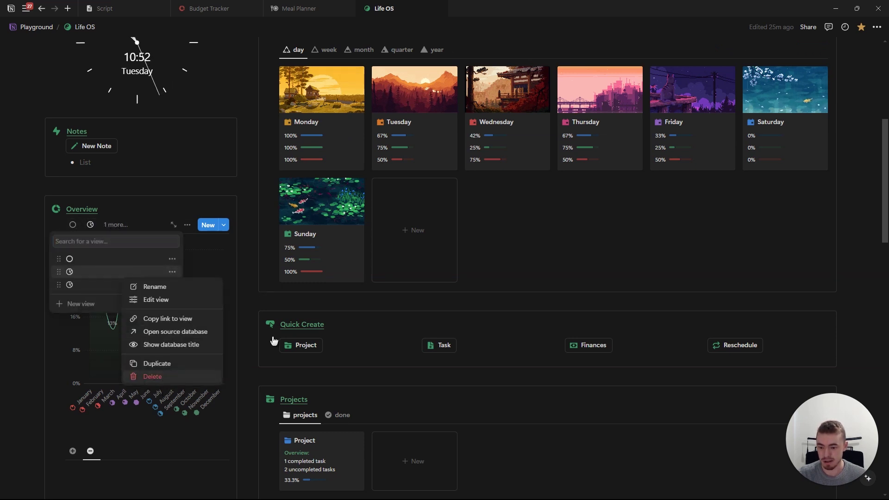
pyautogui.click(209, 373)
pyautogui.click(419, 259)
pyautogui.click(73, 224)
pyautogui.click(90, 225)
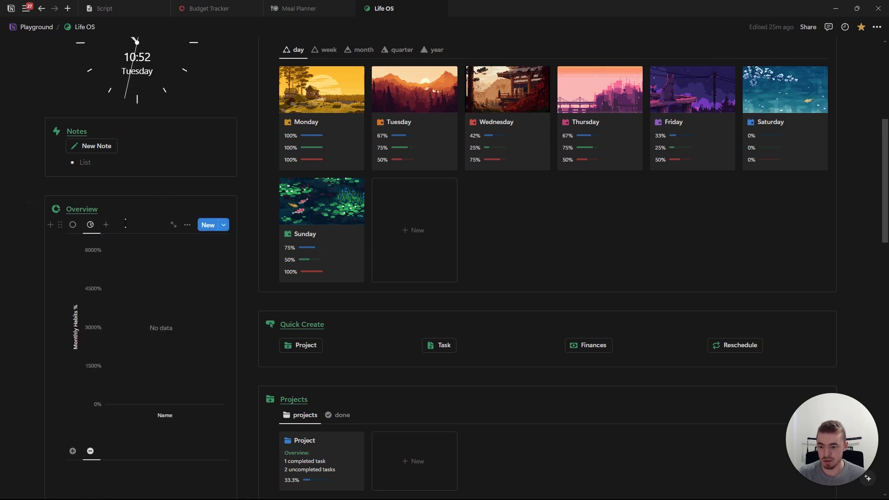
# - Insert a donut chart block below the Overview line chart and link it to the Habit Tracker Days database
pyautogui.scroll(-3, 131, 273)
pyautogui.click(86, 299)
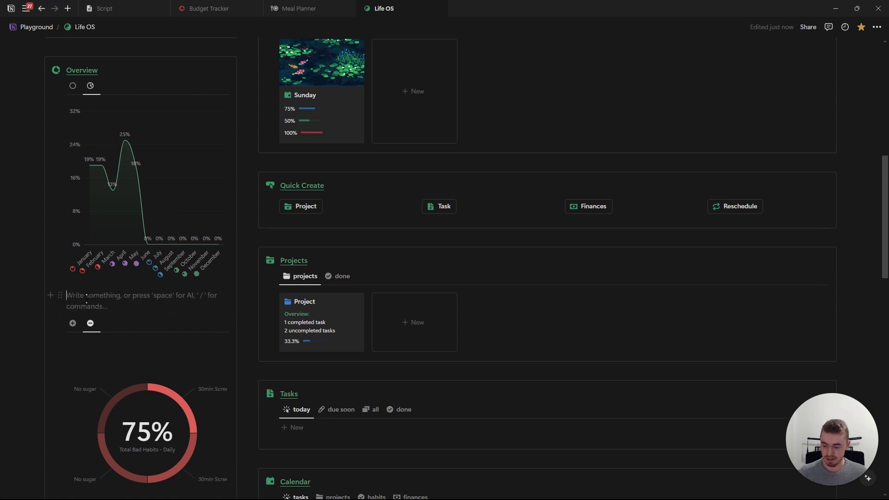
pyautogui.write('/cha')
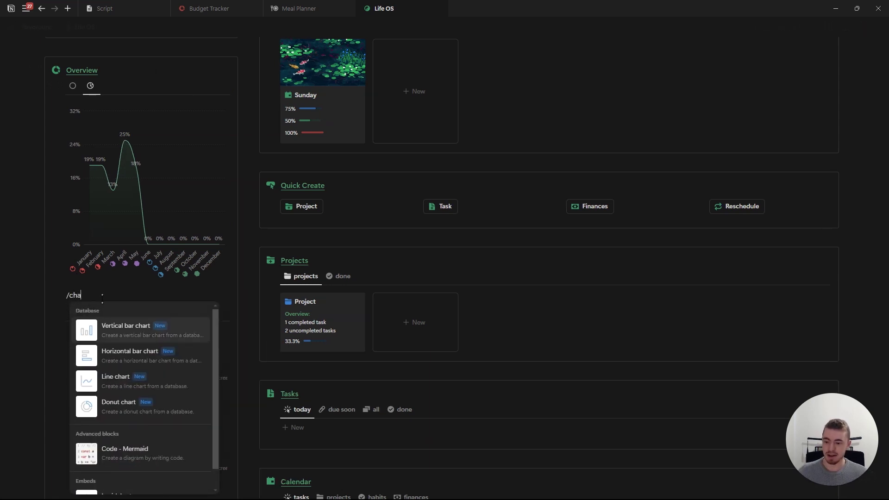
pyautogui.click(129, 413)
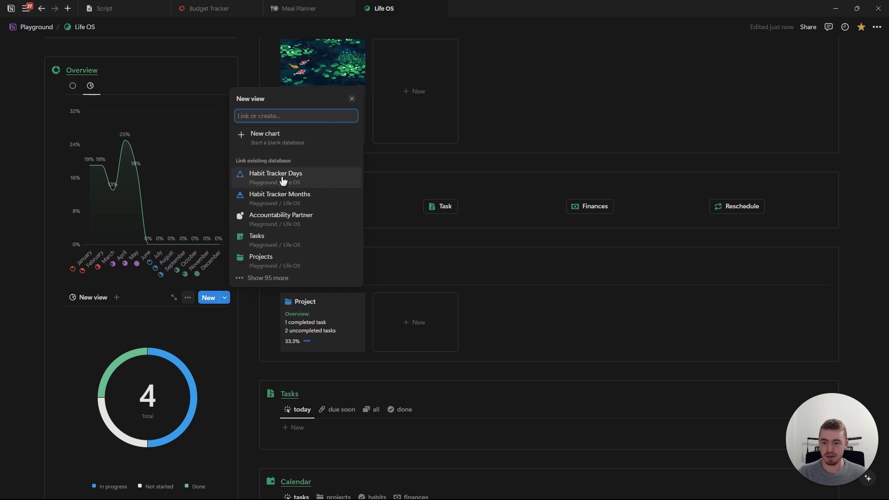
pyautogui.click(284, 180)
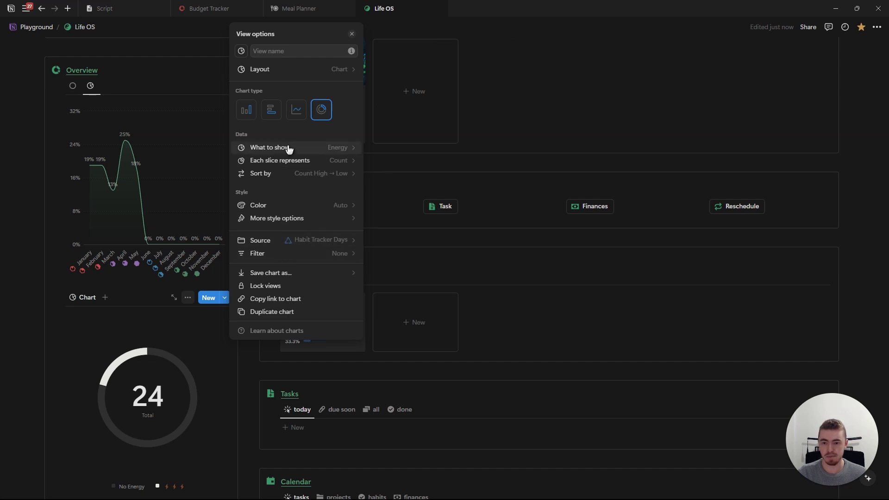
# - Blank out the donut chart's view name and give the view an up-arrow circle icon
pyautogui.click(269, 51)
pyautogui.click(241, 51)
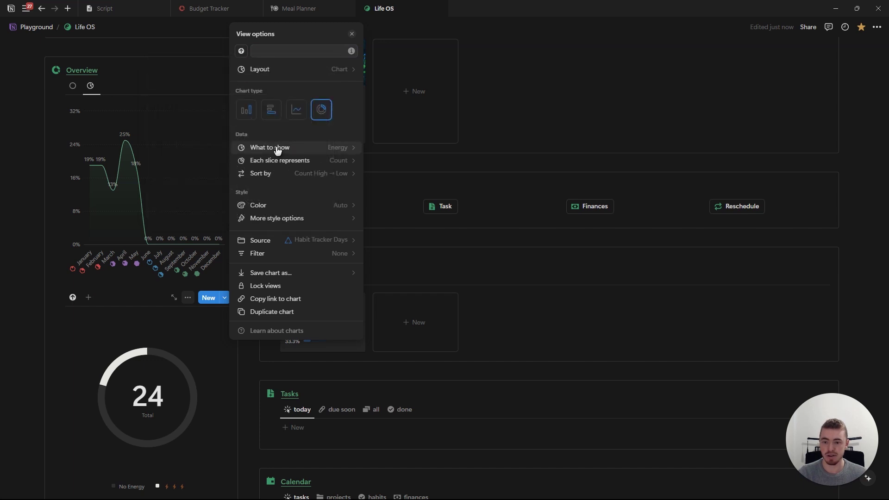
# - Make the donut chart show Good Habits, with each slice representing the Sum of Good Habits - Daily
pyautogui.click(305, 150)
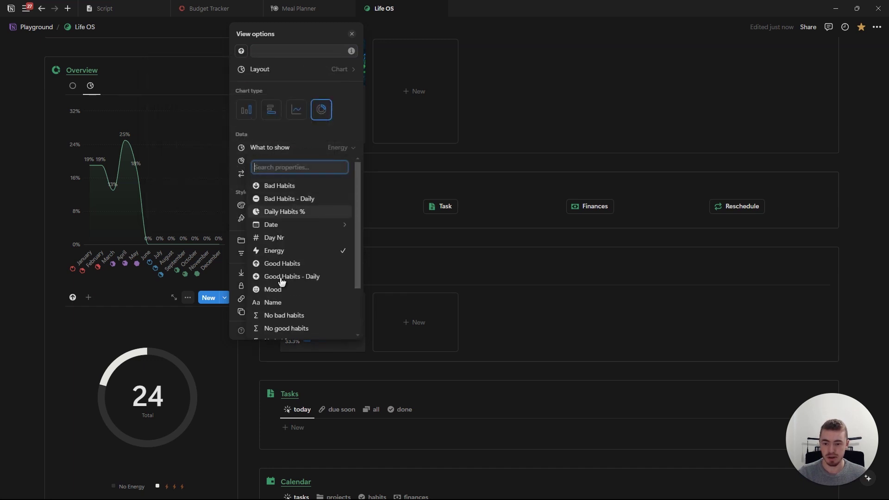
pyautogui.click(287, 265)
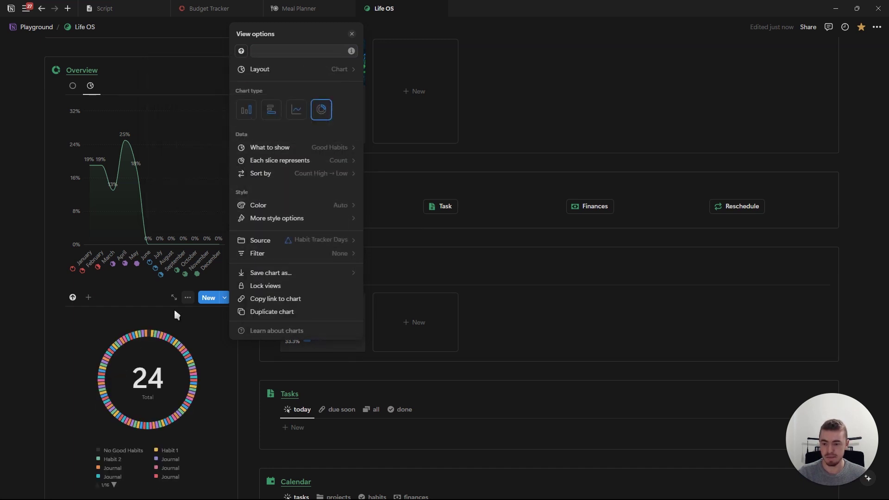
pyautogui.click(298, 163)
pyautogui.moveTo(285, 260)
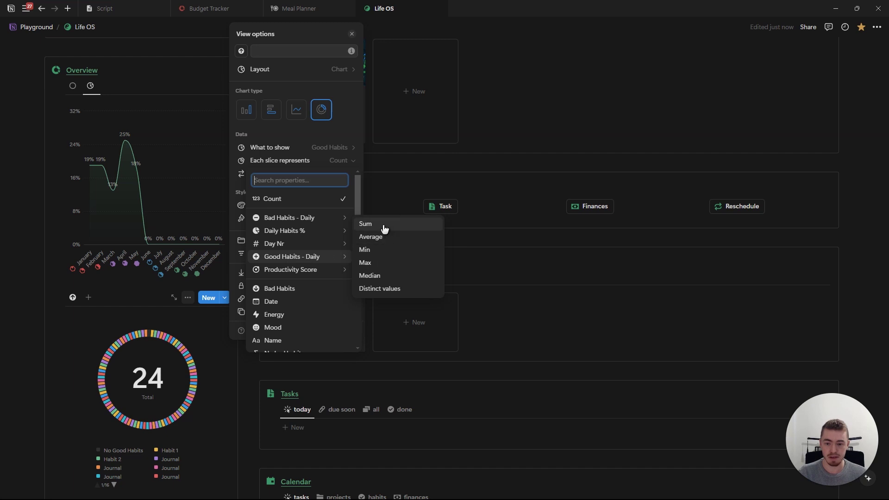
pyautogui.click(316, 257)
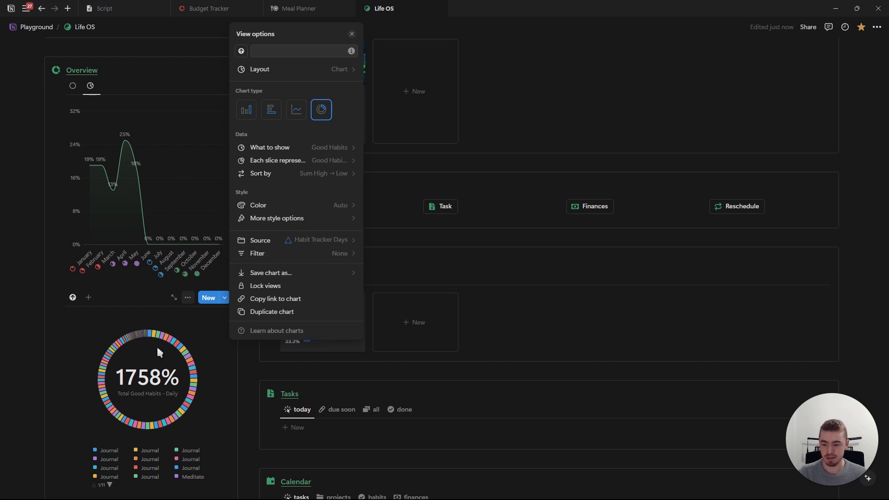
# - Filter the donut chart by Date relative to today, set to Today, and return to the view options
pyautogui.click(286, 256)
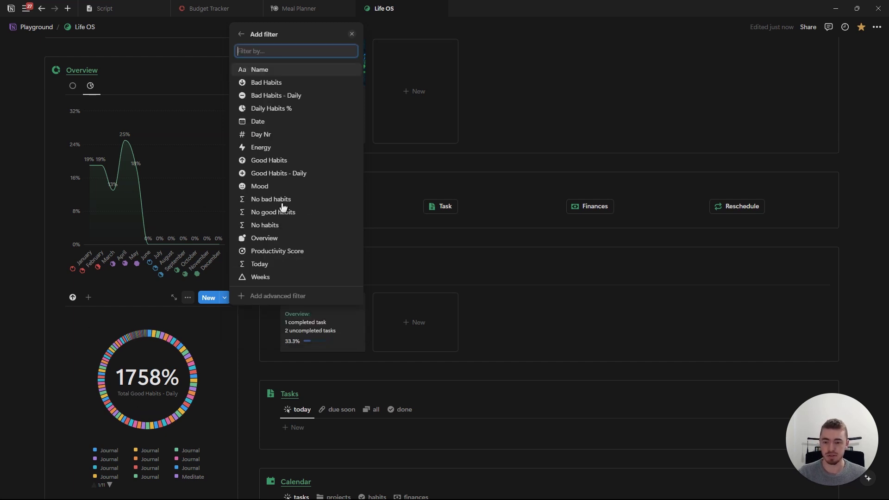
pyautogui.click(278, 122)
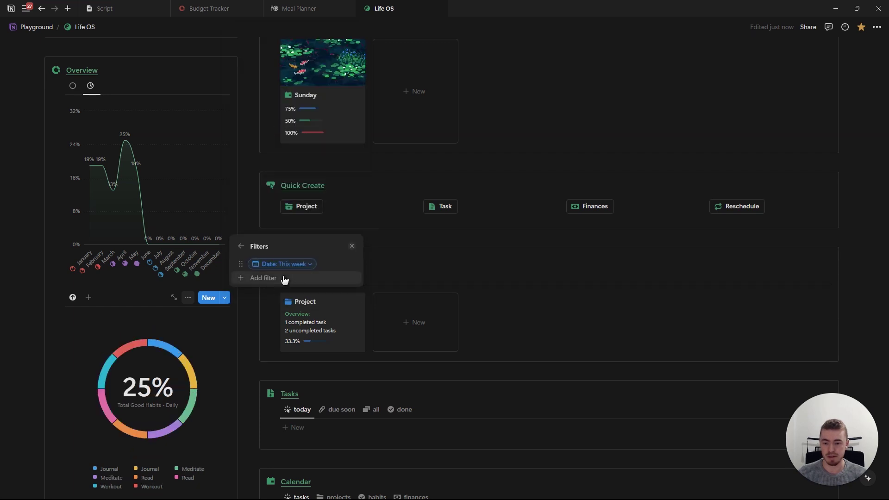
pyautogui.click(291, 264)
pyautogui.click(289, 279)
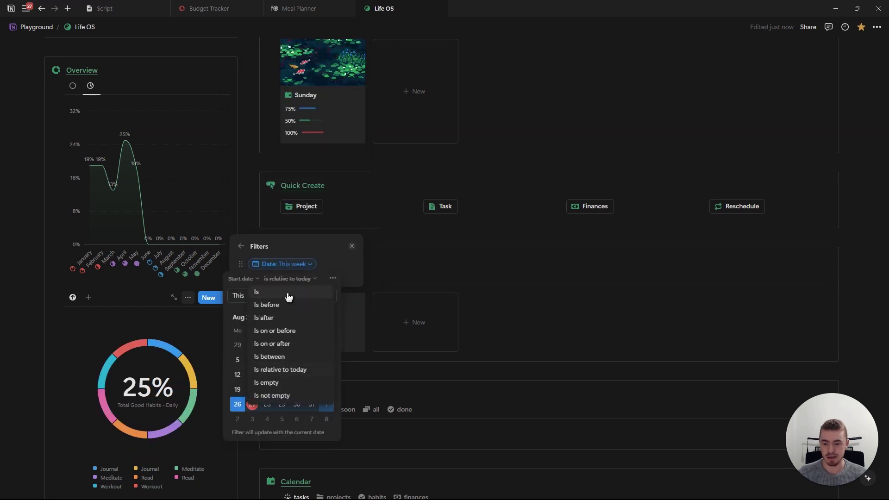
pyautogui.click(328, 294)
pyautogui.click(327, 295)
pyautogui.click(310, 312)
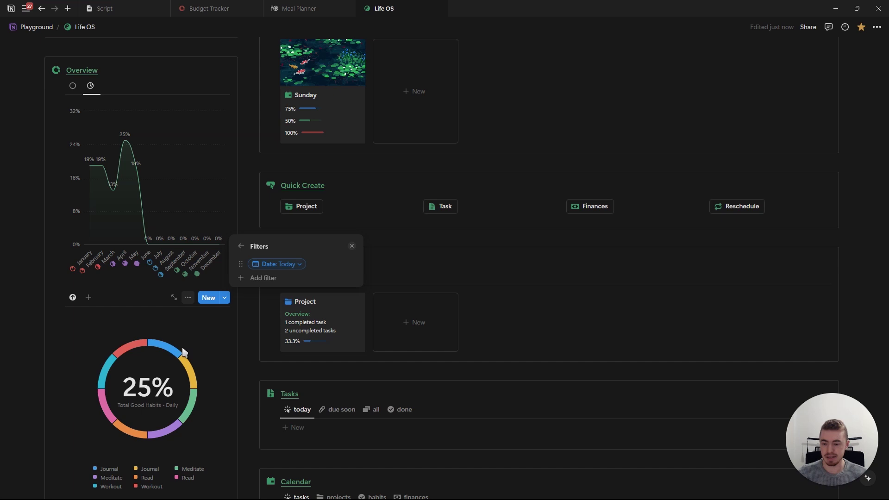
pyautogui.click(242, 247)
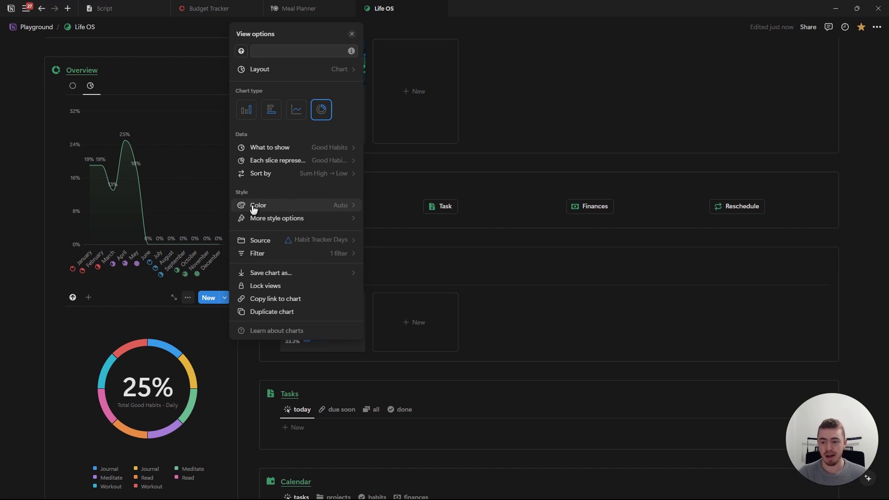
# - Color the donut chart Green and set its data labels to Name and value (%)
pyautogui.click(304, 210)
pyautogui.click(298, 290)
pyautogui.click(273, 219)
pyautogui.click(304, 288)
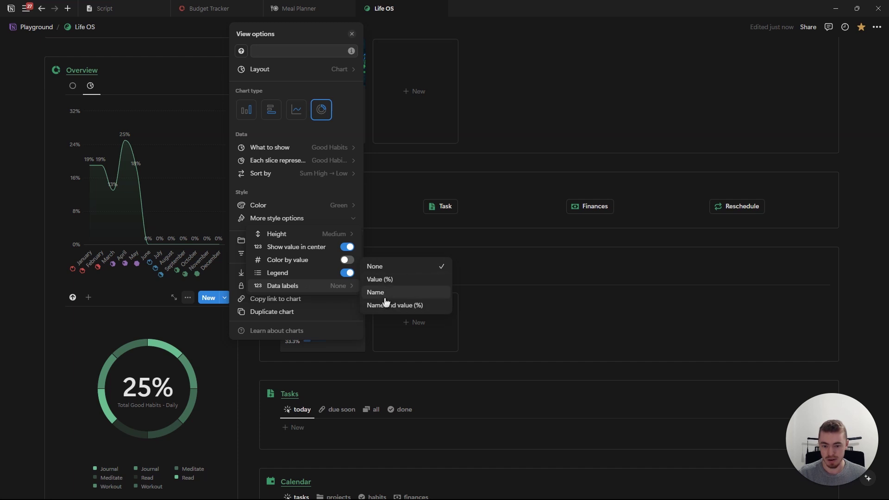
pyautogui.click(384, 305)
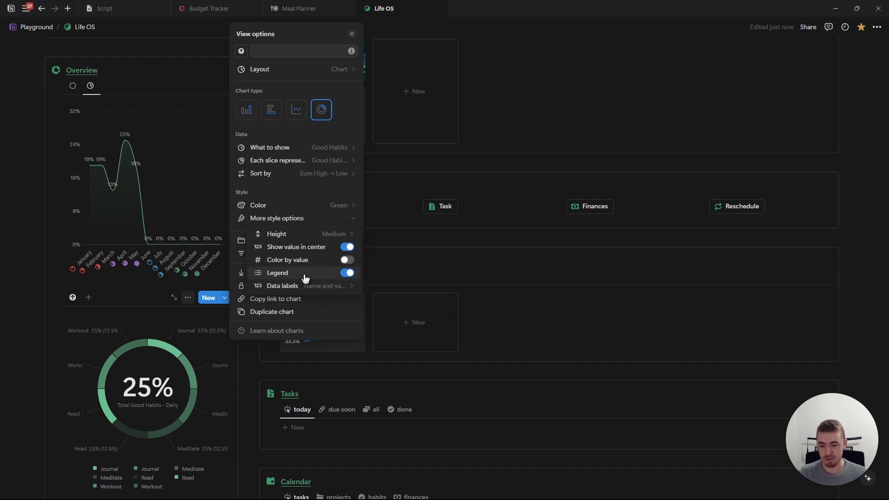
# - Set the donut chart's data labels to Name and turn off its legend
pyautogui.click(331, 290)
pyautogui.click(389, 292)
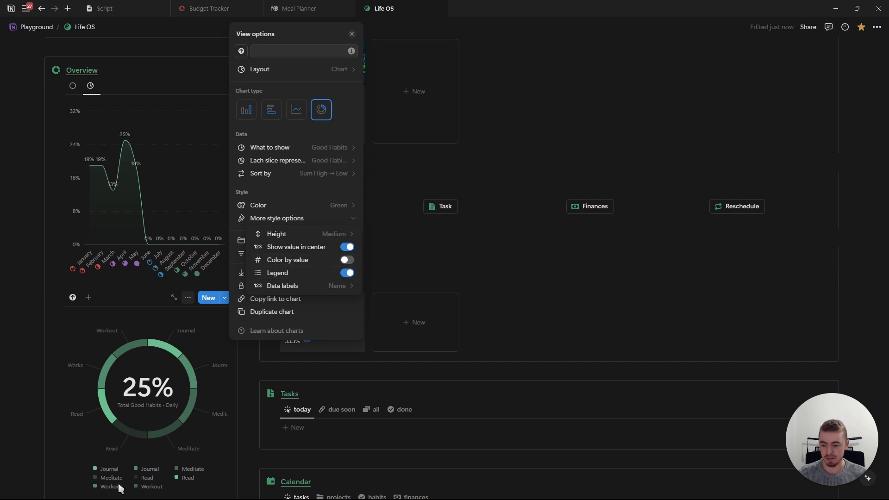
pyautogui.click(258, 273)
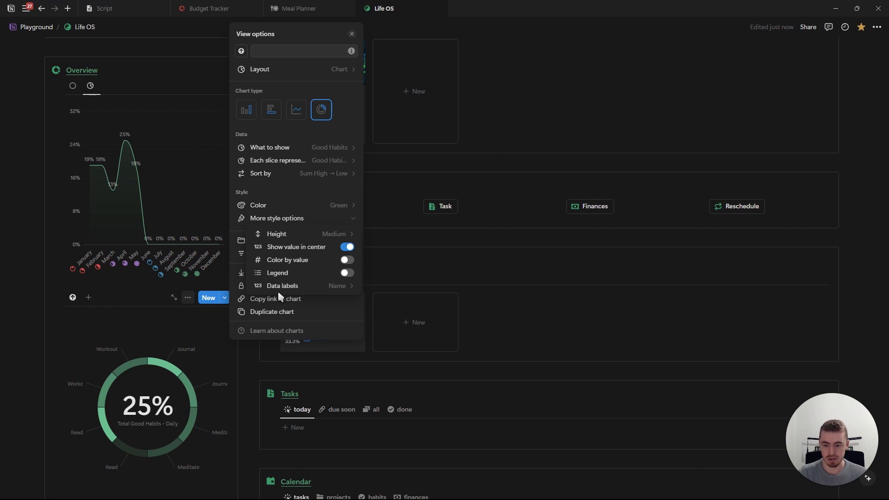
# - Try the donut chart with its legend on and data labels set to None, and return to Name labels without a legend
pyautogui.click(288, 274)
pyautogui.click(287, 287)
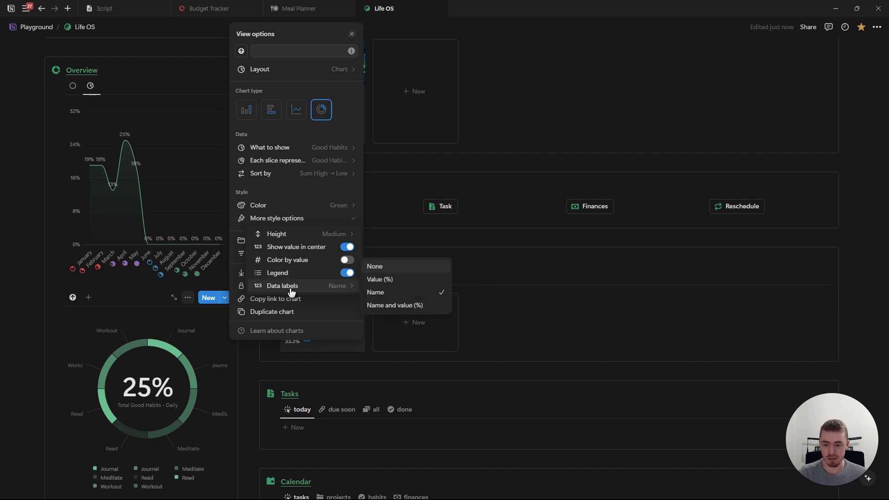
pyautogui.click(392, 269)
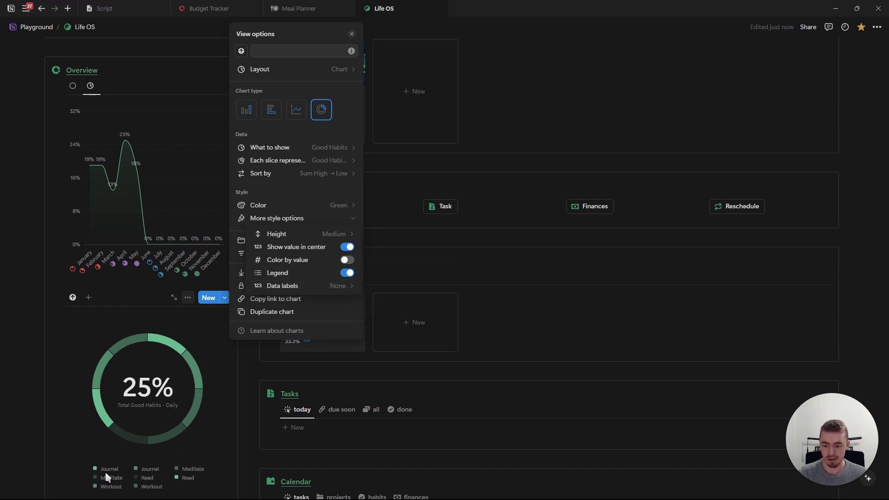
pyautogui.click(319, 285)
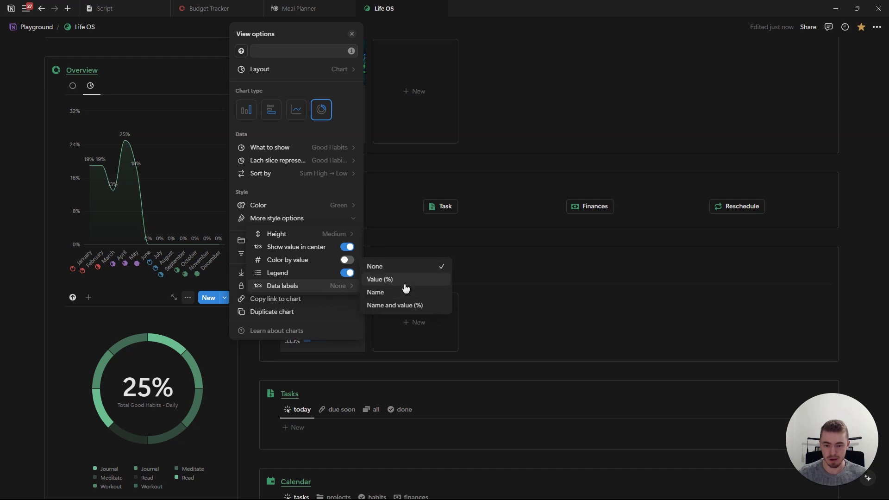
pyautogui.click(397, 293)
pyautogui.click(348, 273)
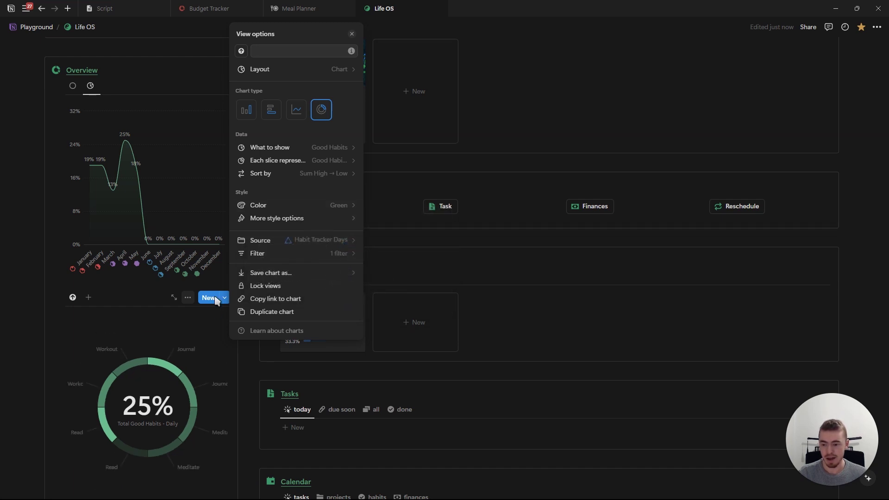
# - Try the Small height for the donut chart and set it back to Medium
pyautogui.click(309, 219)
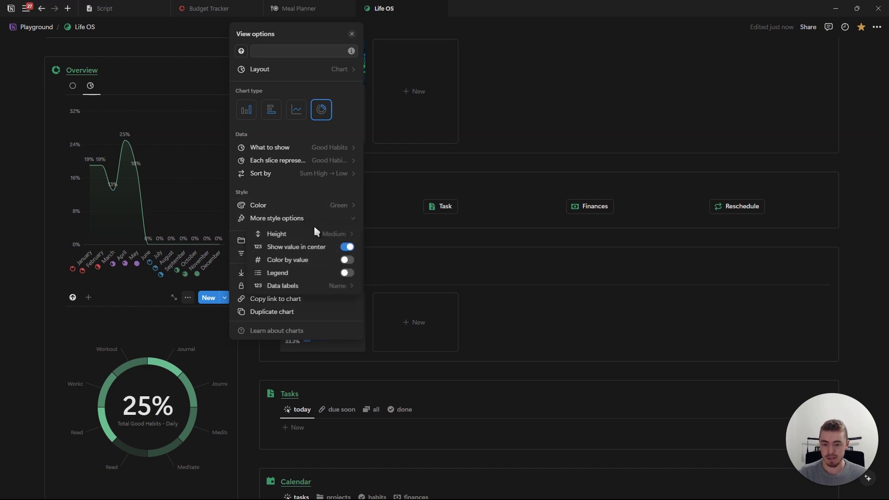
pyautogui.click(325, 236)
pyautogui.click(386, 218)
pyautogui.click(306, 233)
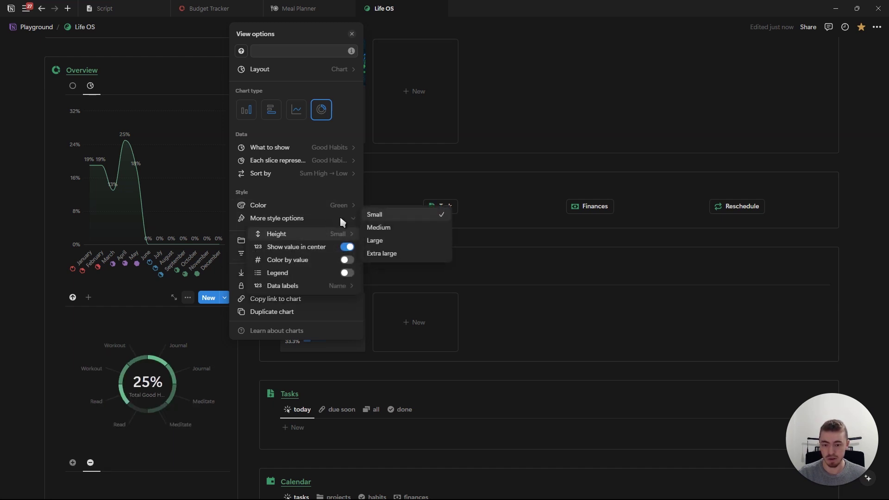
pyautogui.click(387, 230)
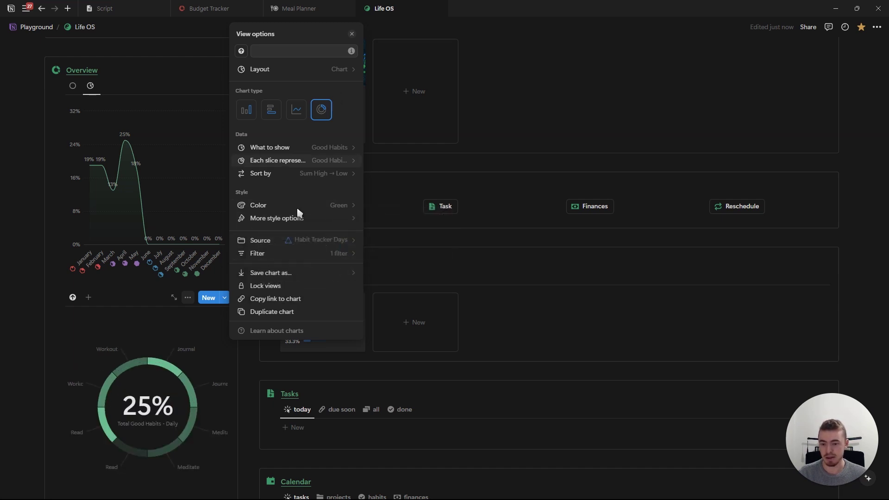
# - Duplicate the good habits donut chart and give the copy a down-arrow circle icon
pyautogui.click(267, 313)
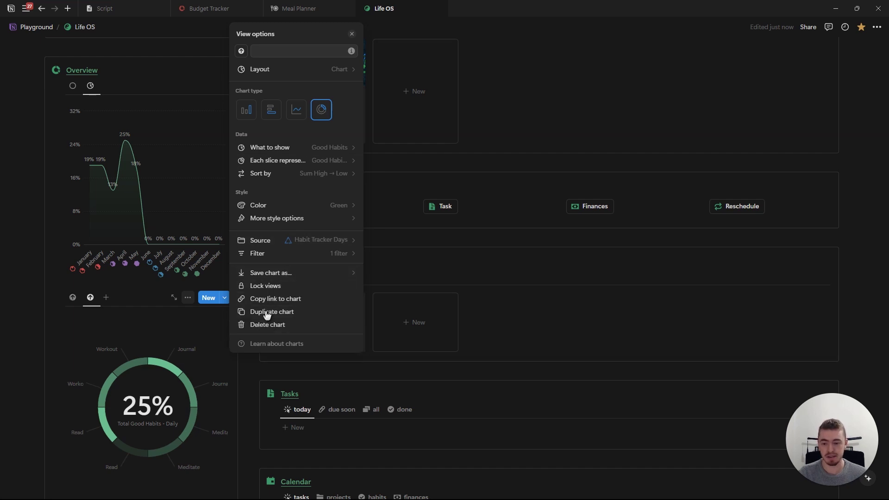
pyautogui.click(239, 51)
pyautogui.click(234, 126)
# - Make the duplicated donut chart show Bad Habits, with each slice representing the Sum of Bad Habits - Daily
pyautogui.click(307, 147)
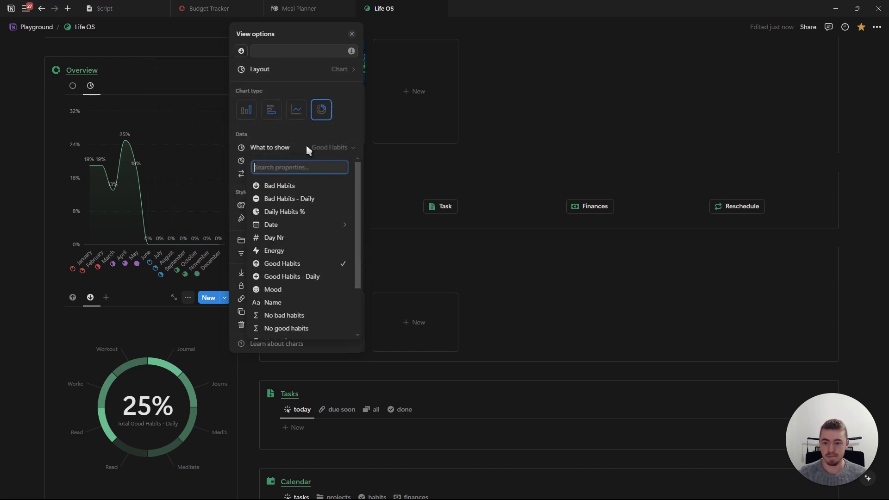
pyautogui.click(290, 185)
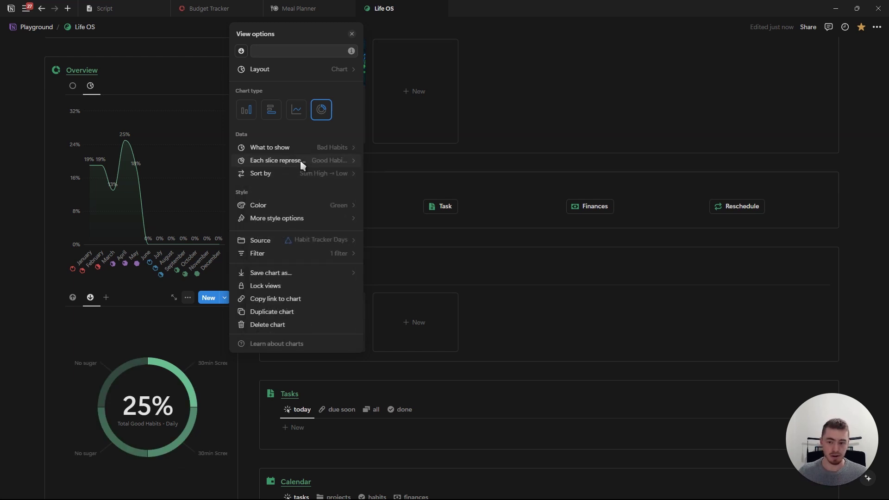
pyautogui.click(302, 163)
pyautogui.moveTo(309, 220)
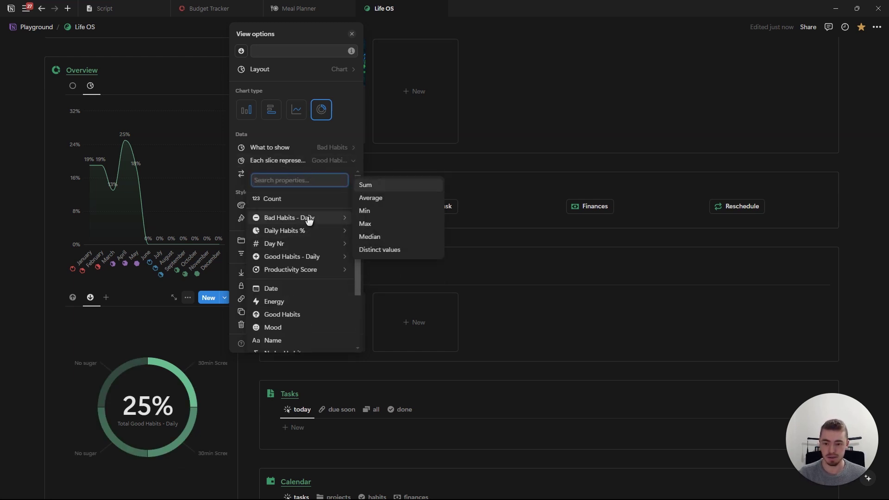
pyautogui.click(366, 185)
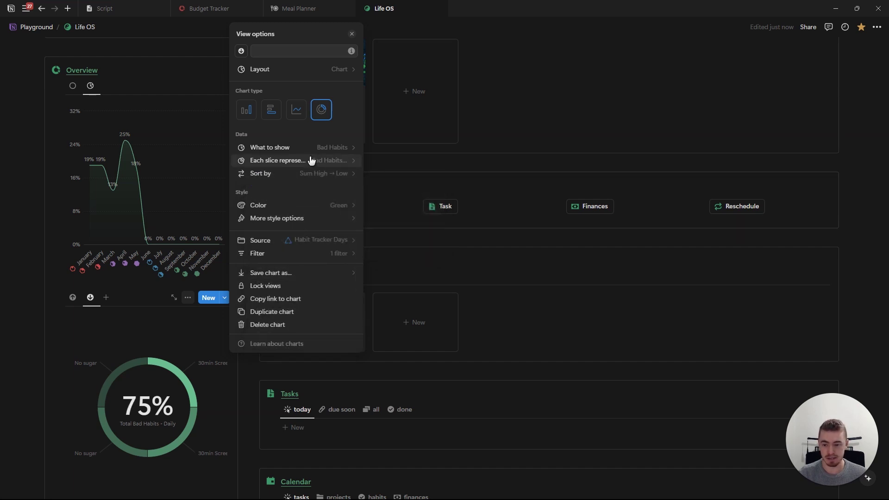
# - Color the bad habits donut chart Red and close the view options
pyautogui.click(296, 205)
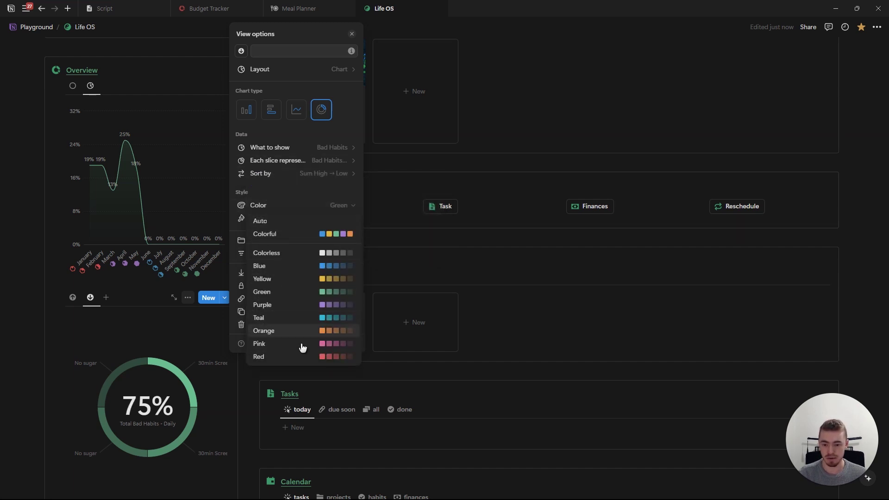
pyautogui.click(304, 358)
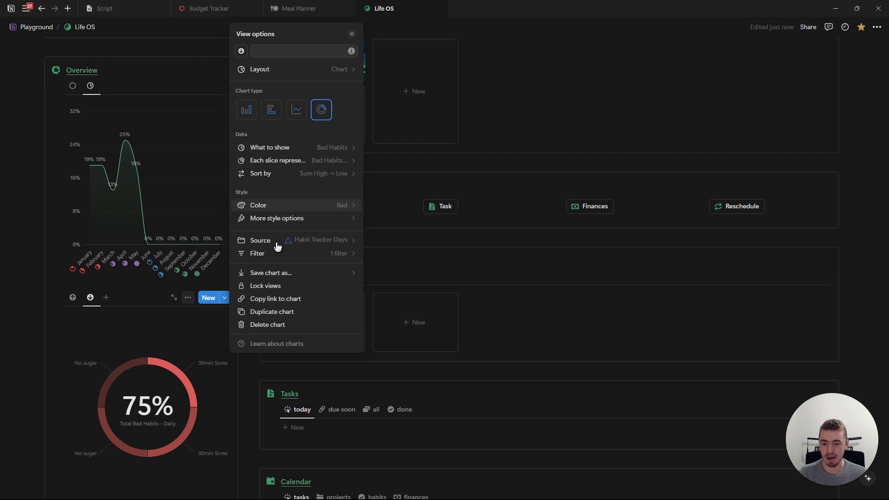
pyautogui.click(352, 35)
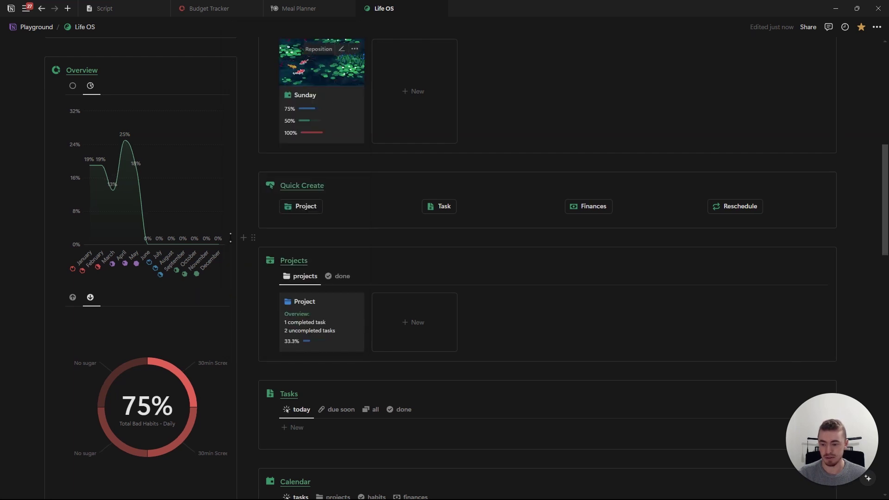
# - Compare the good and bad habits donut views in the Overview, ending on the good habits view
pyautogui.scroll(-4, 107, 139)
pyautogui.click(74, 113)
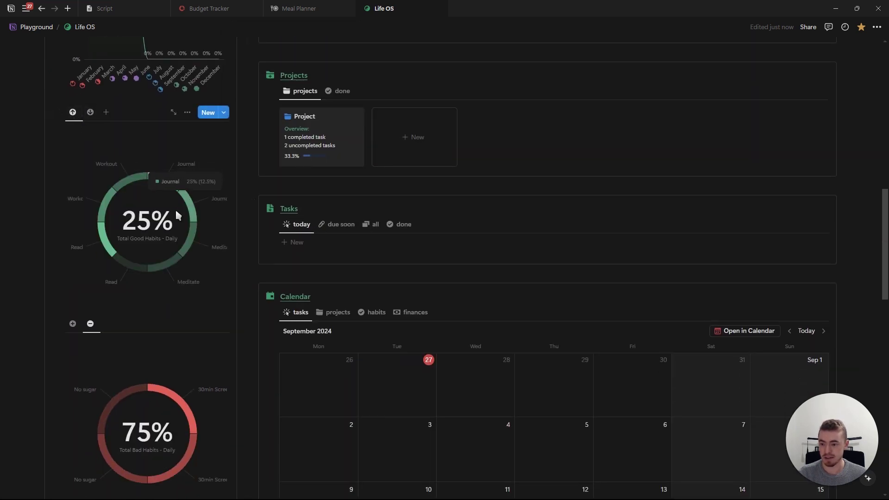
pyautogui.scroll(3, 387, 159)
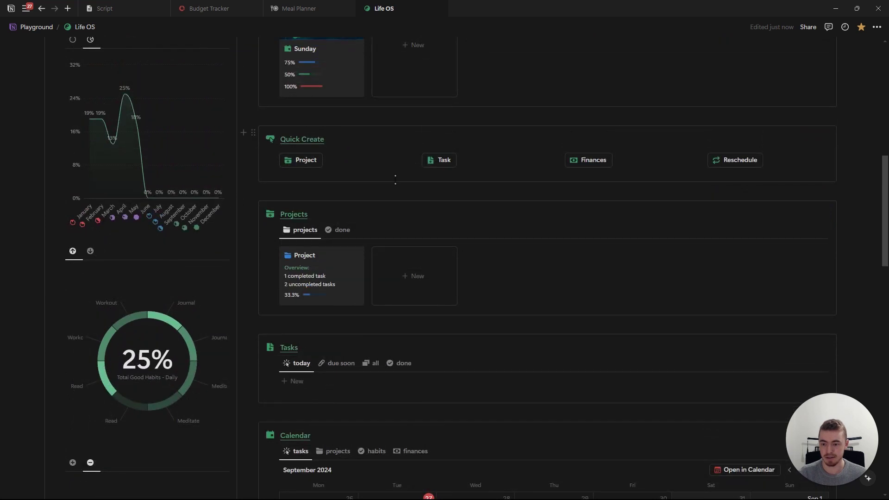
pyautogui.click(90, 251)
pyautogui.click(73, 251)
pyautogui.scroll(1, 73, 104)
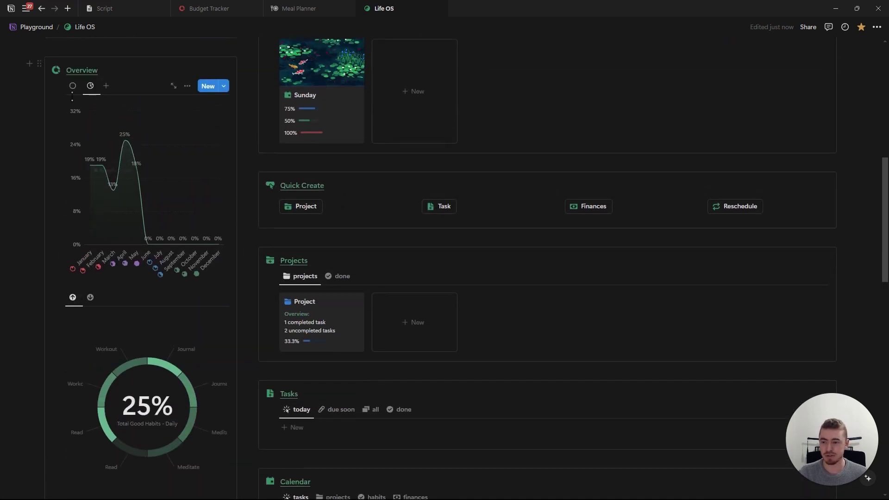
# - Switch the Overview to its Accountability Partner view and examine it together with the good habits donut chart
pyautogui.click(74, 87)
pyautogui.scroll(-2, 175, 256)
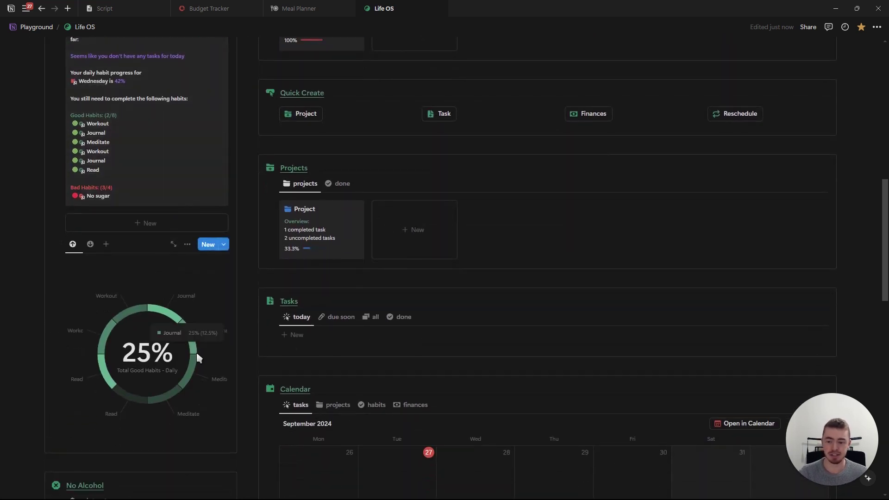
pyautogui.scroll(3, 352, 313)
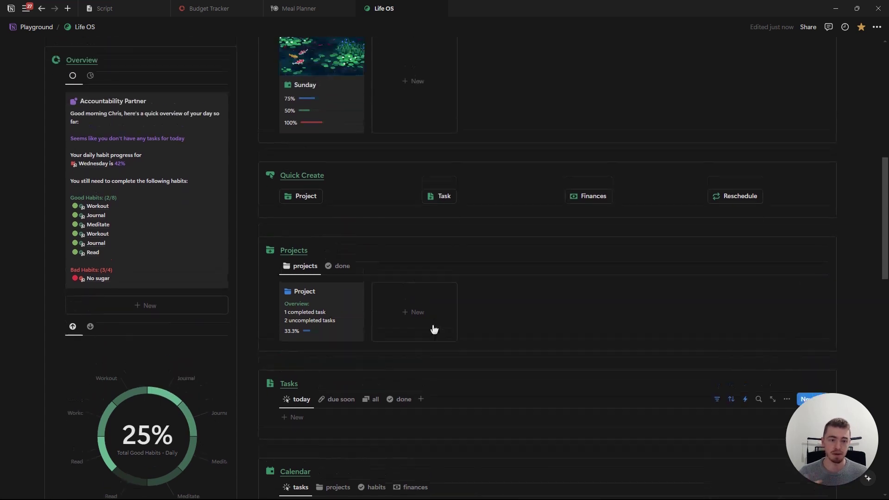
pyautogui.scroll(1, 341, 332)
pyautogui.scroll(-3, 173, 284)
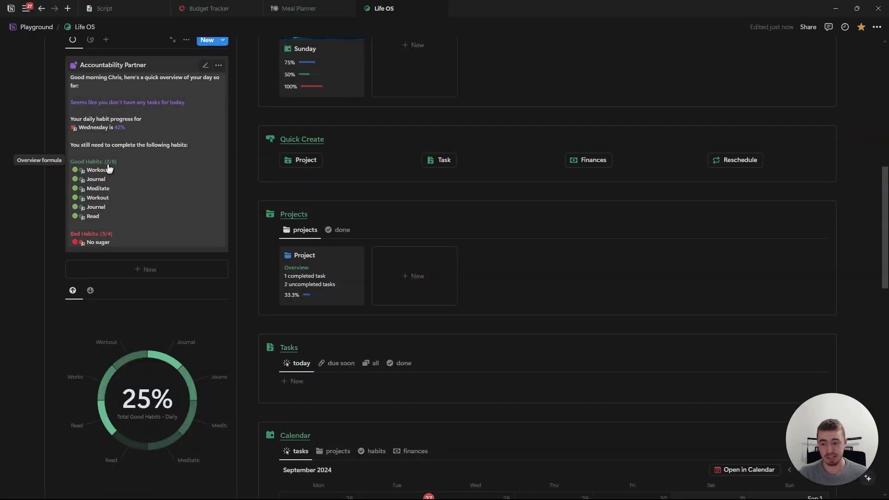
# - Review the monthly line chart view with both habit donut views, and return the Overview to the Accountability Partner view
pyautogui.click(90, 40)
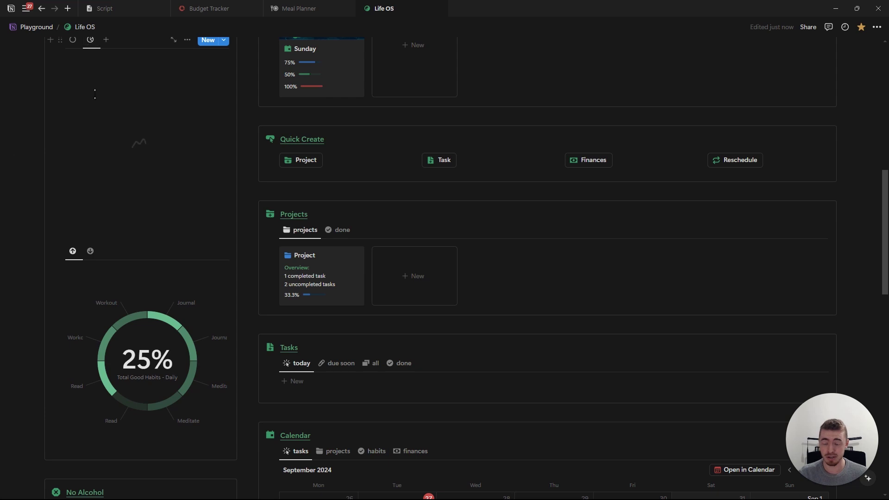
pyautogui.click(91, 254)
pyautogui.click(73, 251)
pyautogui.scroll(2, 198, 292)
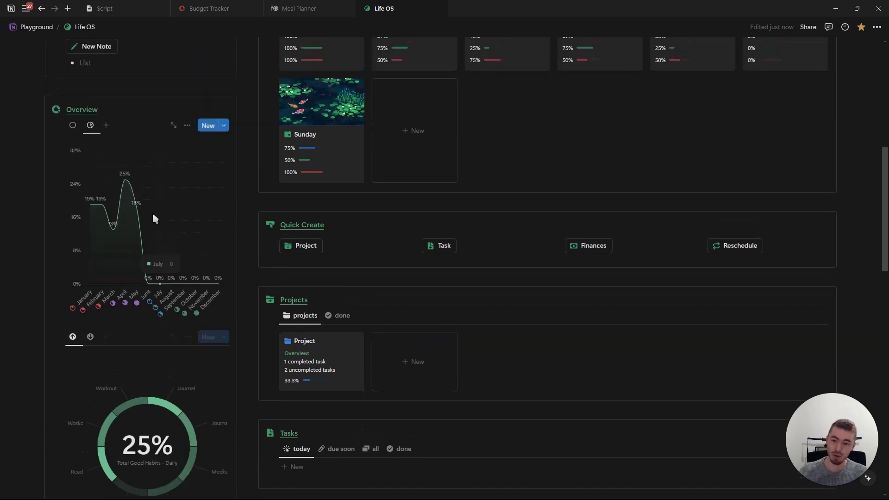
pyautogui.click(72, 132)
pyautogui.scroll(3, 298, 265)
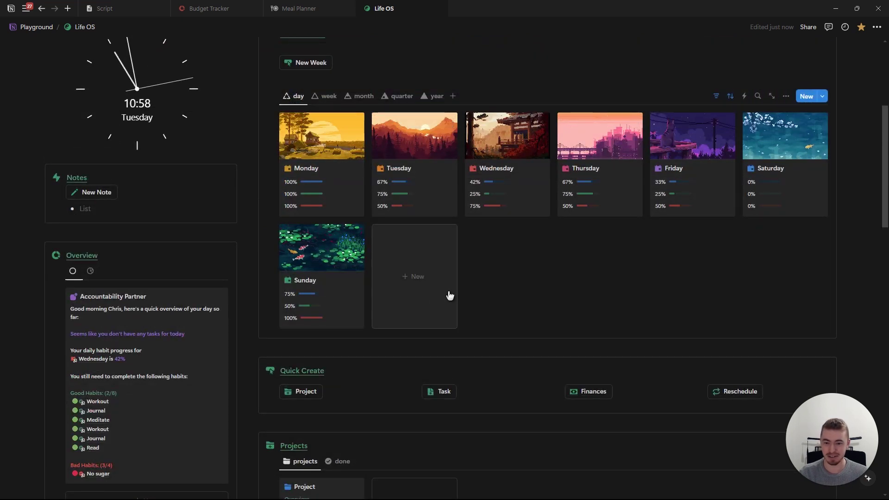
# - View the bad habits donut chart below the Accountability Partner card and switch back to the good habits donut
pyautogui.scroll(-7, 357, 249)
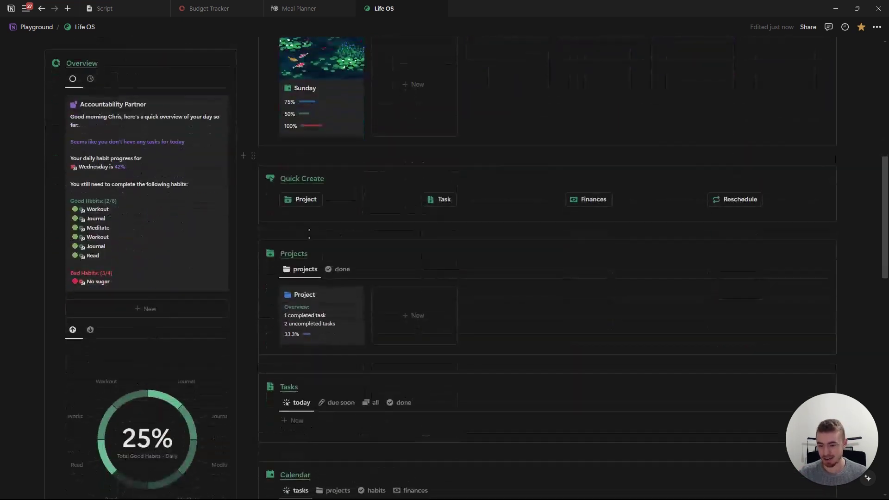
pyautogui.click(92, 199)
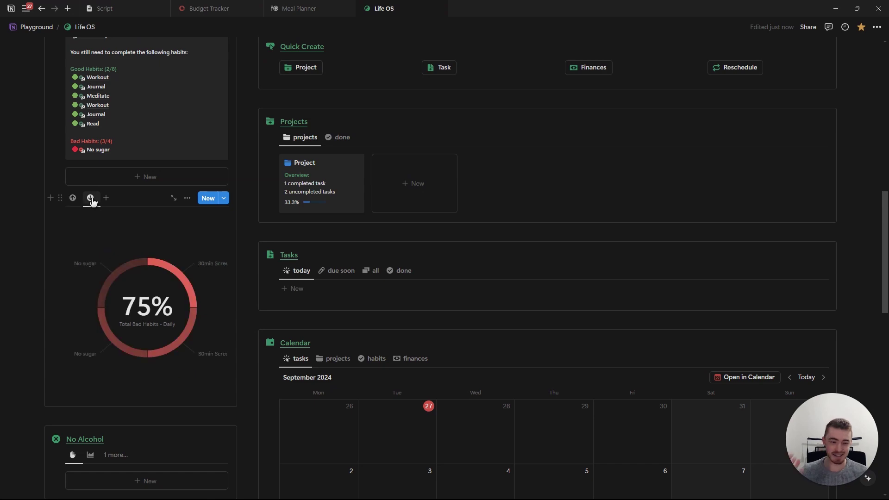
pyautogui.click(73, 198)
# - Look over the Life OS page, from the Habit Tracker and Overview to the Projects, Tasks and Calendar sections
pyautogui.scroll(6, 411, 235)
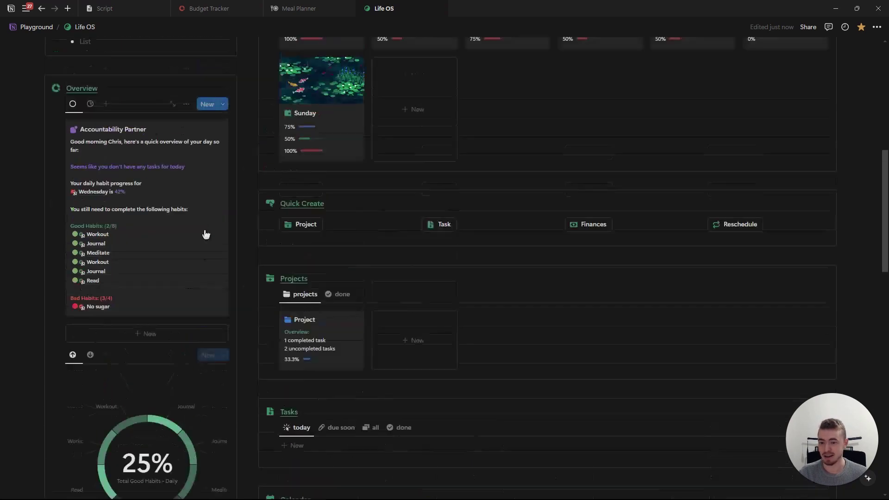
pyautogui.scroll(3, 411, 235)
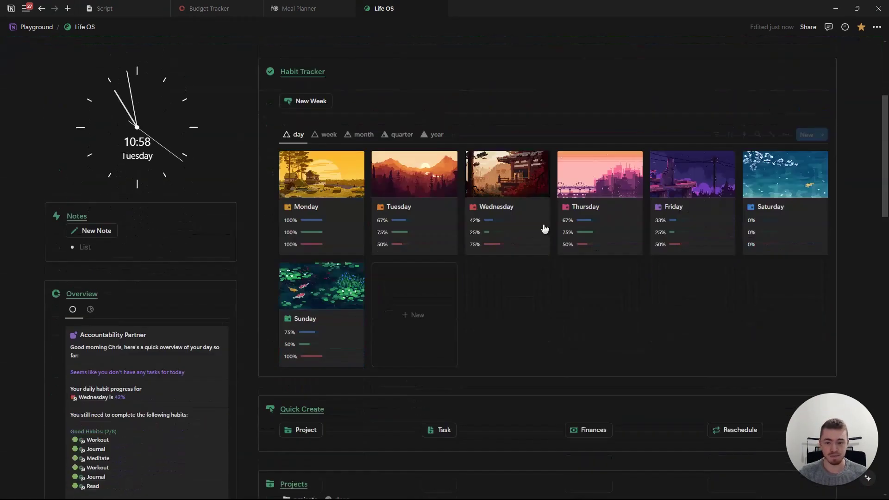
pyautogui.scroll(-13, 394, 241)
pyautogui.scroll(-3, 303, 232)
pyautogui.scroll(8, 319, 241)
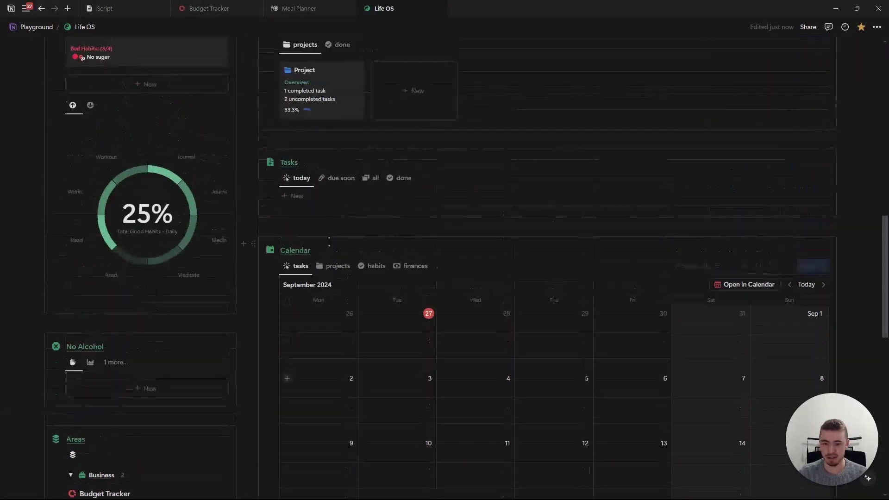
pyautogui.scroll(4, 331, 247)
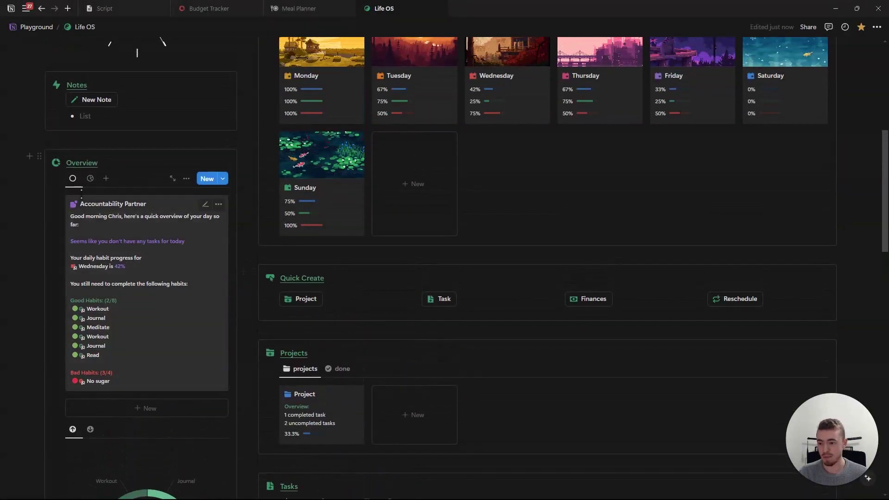
pyautogui.scroll(5, 431, 243)
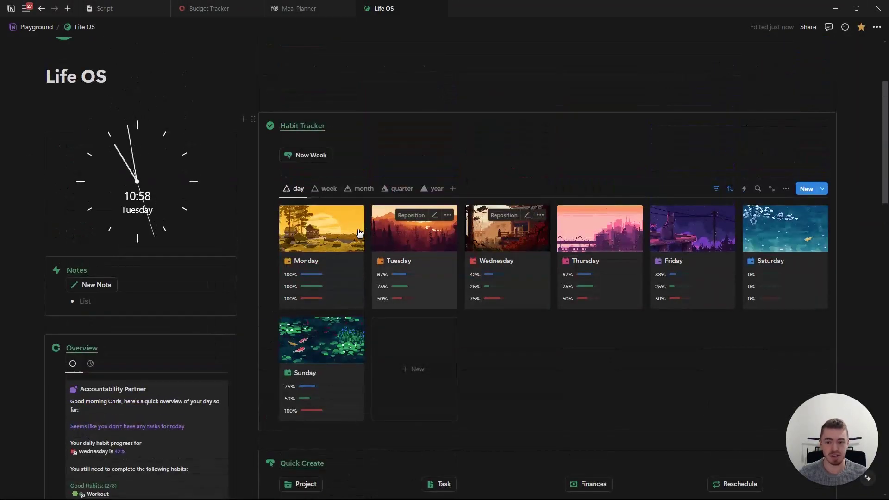
pyautogui.scroll(-5, 379, 236)
pyautogui.scroll(-4, 142, 234)
pyautogui.scroll(-1, 395, 200)
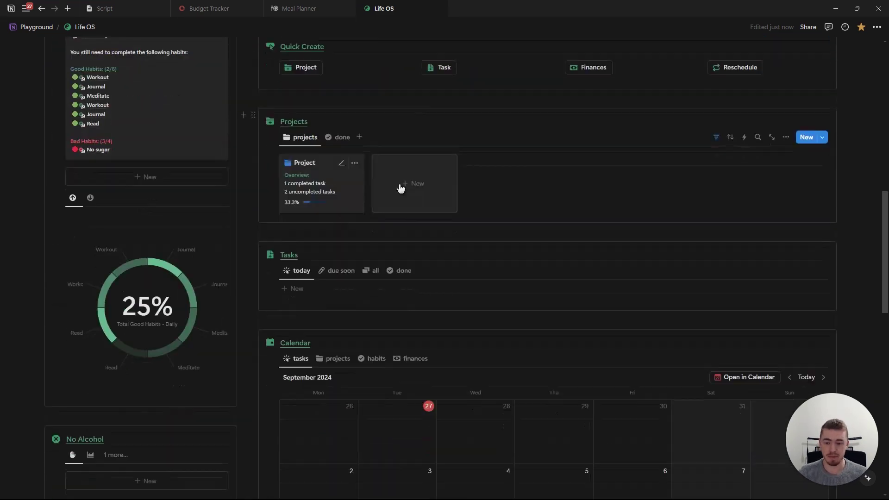
pyautogui.scroll(10, 343, 223)
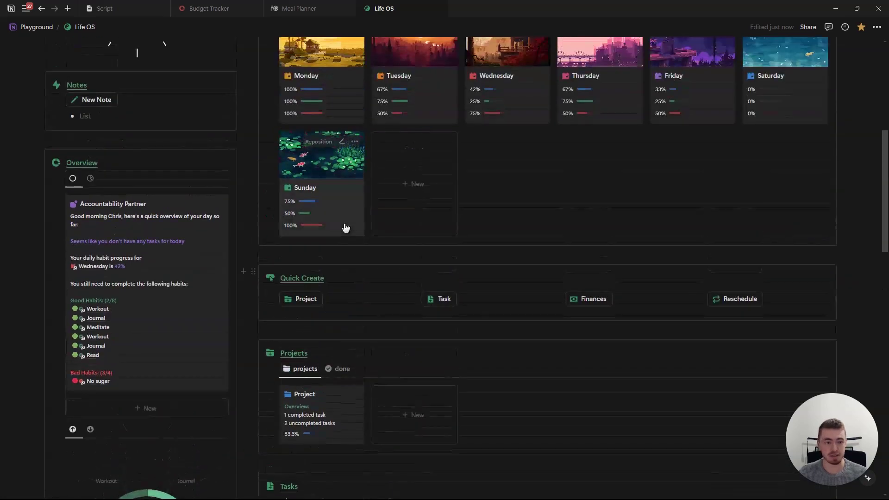
pyautogui.scroll(2, 345, 227)
# - Collapse the Business, Personal and Library groups in the Areas section
pyautogui.scroll(-6, 352, 236)
pyautogui.scroll(-11, 354, 244)
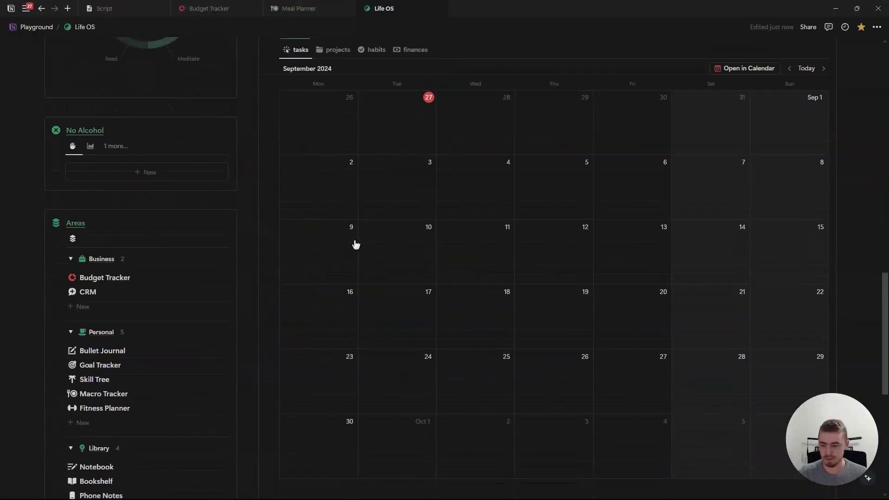
pyautogui.click(72, 201)
pyautogui.click(72, 221)
pyautogui.click(72, 241)
pyautogui.scroll(5, 380, 229)
pyautogui.scroll(5, 388, 254)
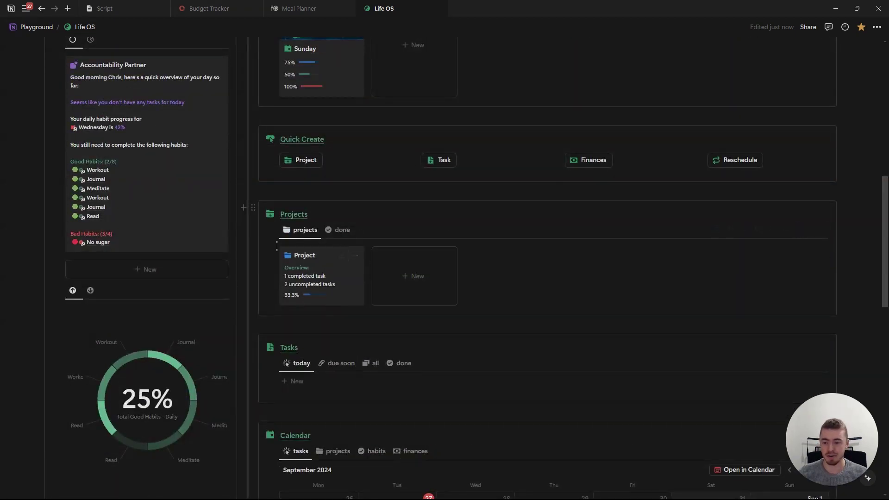
pyautogui.scroll(7, 267, 253)
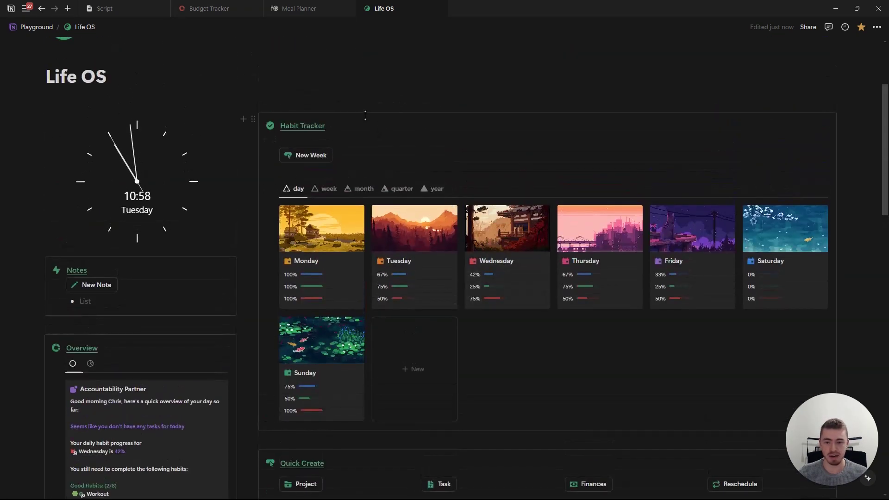
pyautogui.scroll(-3, 392, 141)
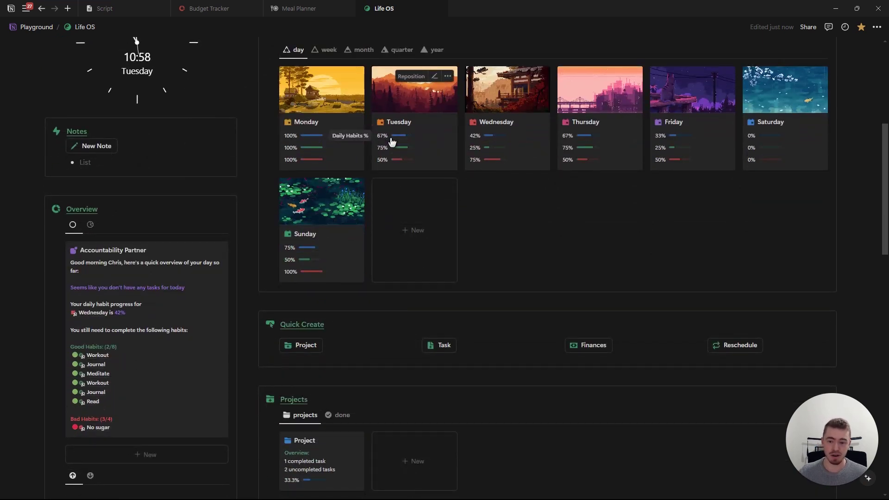
pyautogui.scroll(-4, 367, 166)
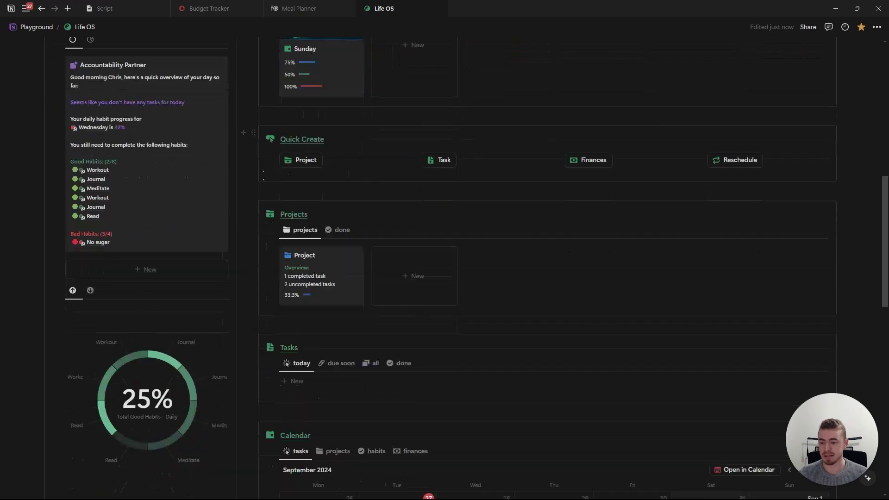